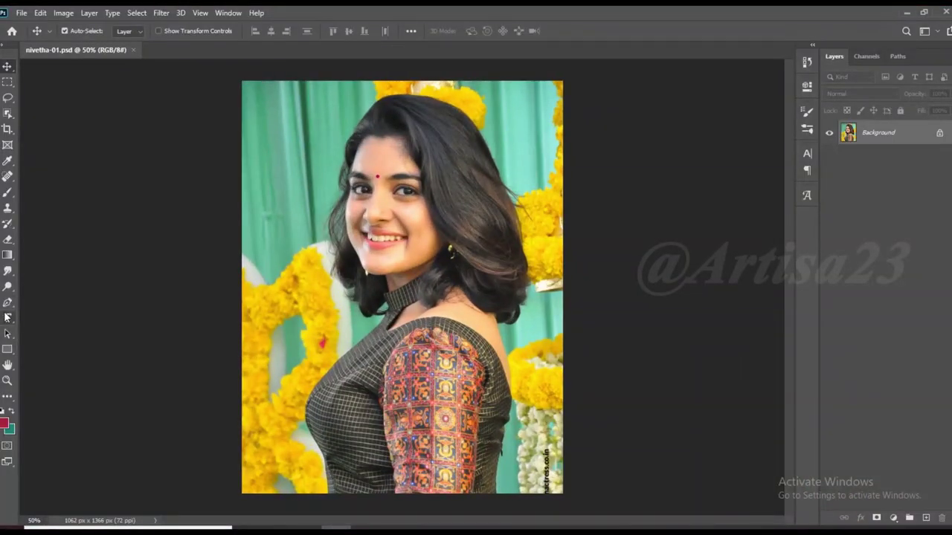
Begin the Pen path along the left hair edge beside the neck
click(6, 303)
scroll(313, 347, up, 10)
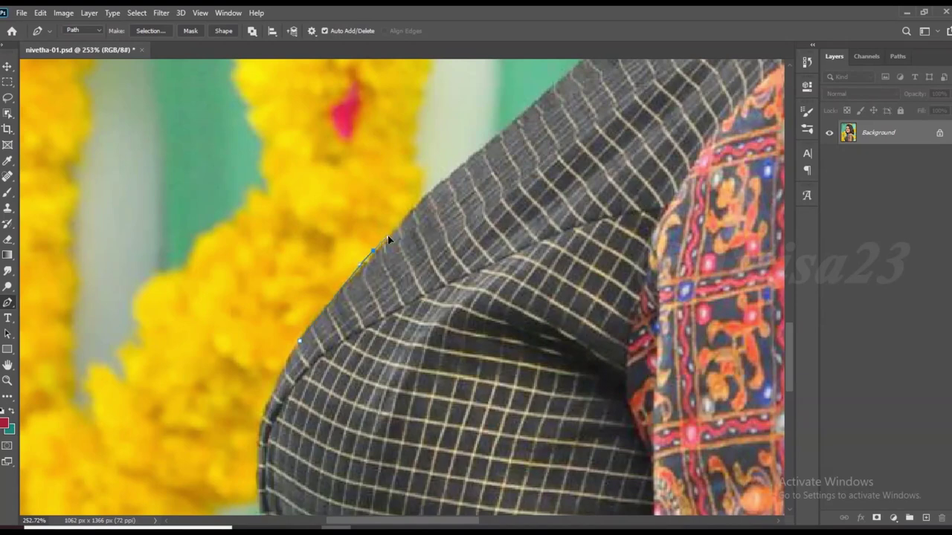
drag(458, 175, 329, 286)
scroll(329, 287, up, 3)
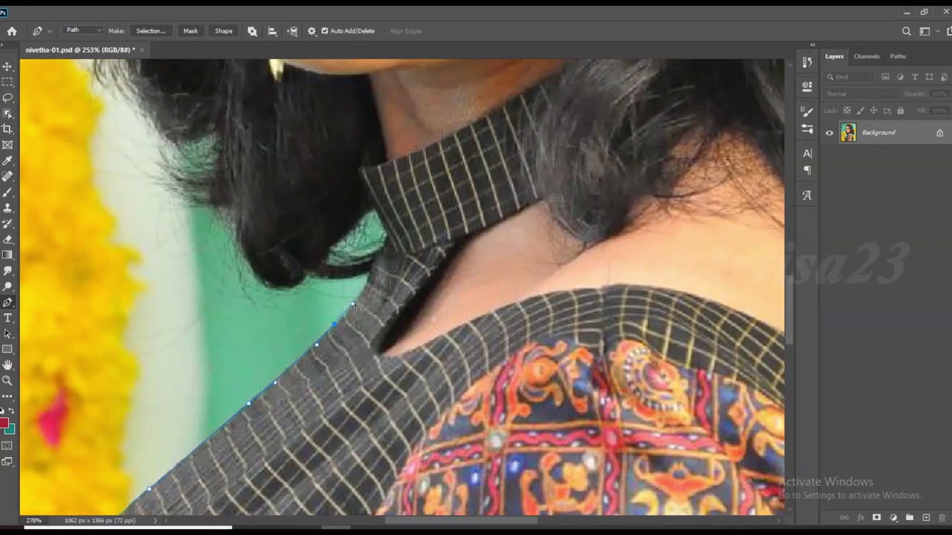
drag(328, 327, 372, 283)
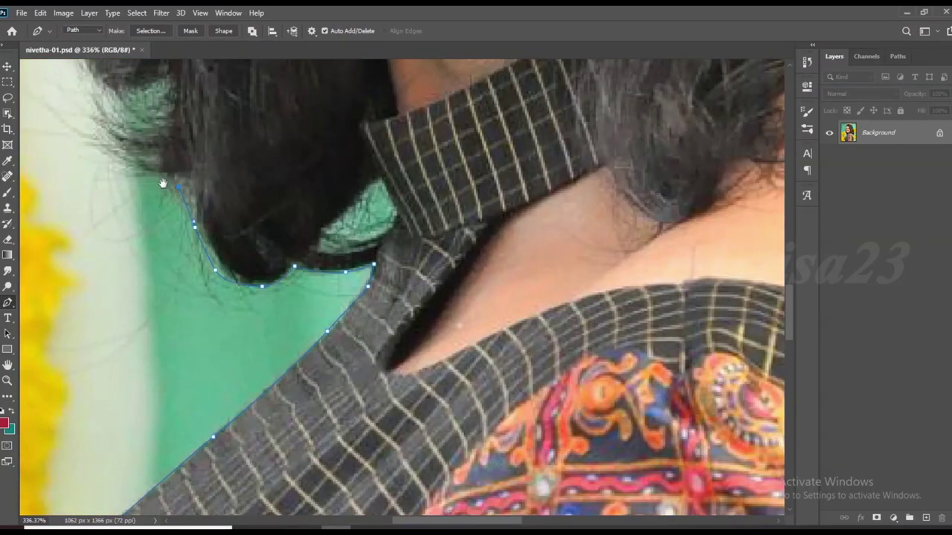
drag(163, 182, 272, 331)
click(252, 325)
click(227, 309)
drag(180, 210, 260, 339)
click(248, 313)
click(224, 260)
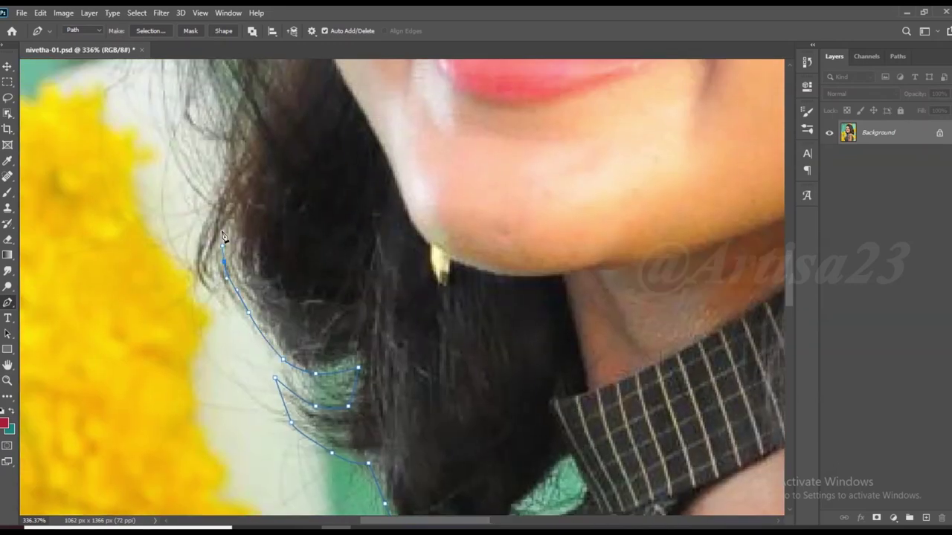
click(213, 193)
Continue the path up the hair beside the face to the forehead
drag(220, 175, 240, 365)
scroll(214, 266, down, 3)
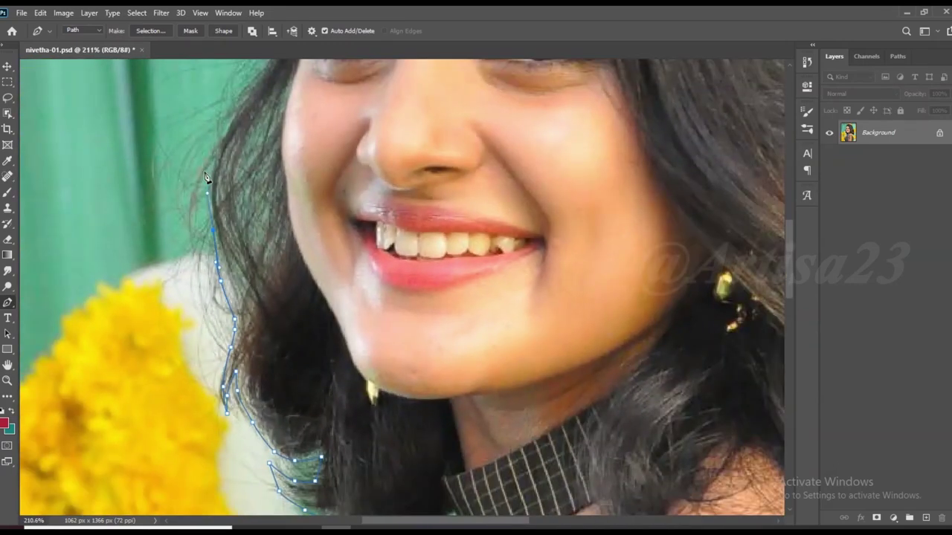
scroll(221, 248, up, 3)
click(219, 224)
click(251, 188)
drag(253, 179, 211, 341)
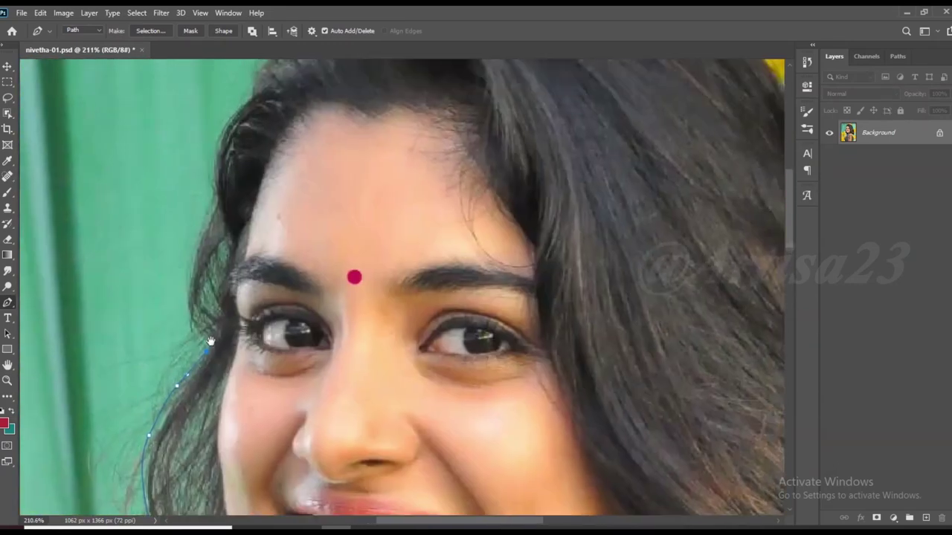
click(211, 216)
drag(217, 195, 181, 303)
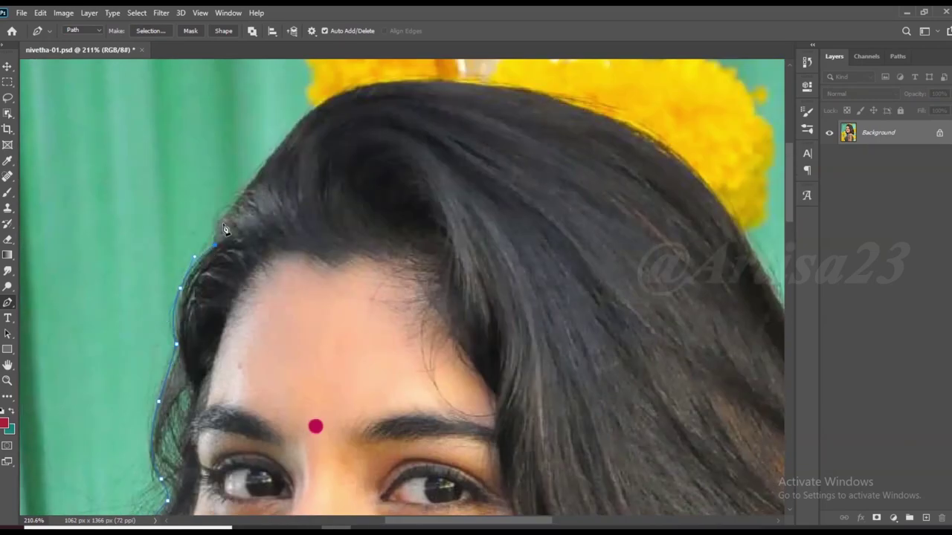
scroll(191, 196, down, 2)
scroll(311, 126, up, 3)
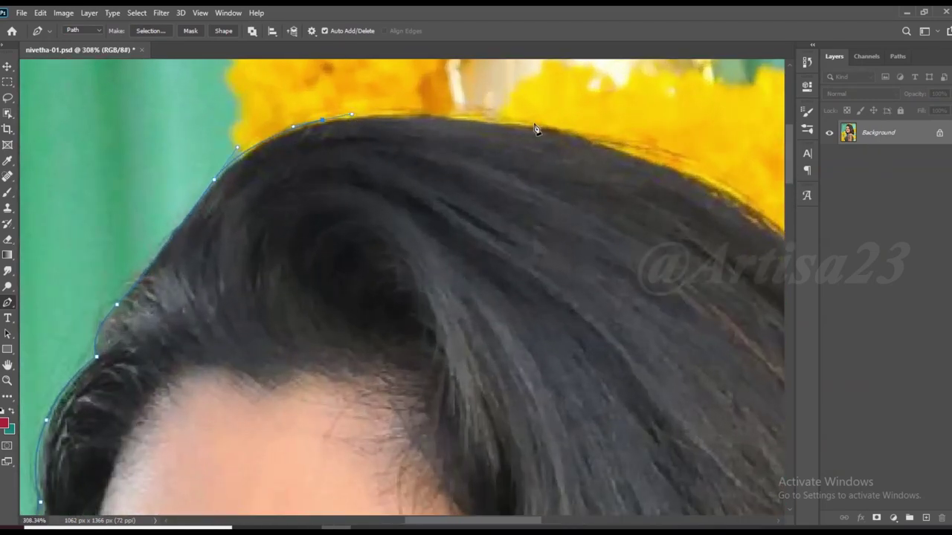
Trace the path across the top of the hair and down the right-side strands
click(535, 130)
drag(664, 181, 335, 130)
scroll(511, 258, down, 3)
scroll(484, 222, up, 2)
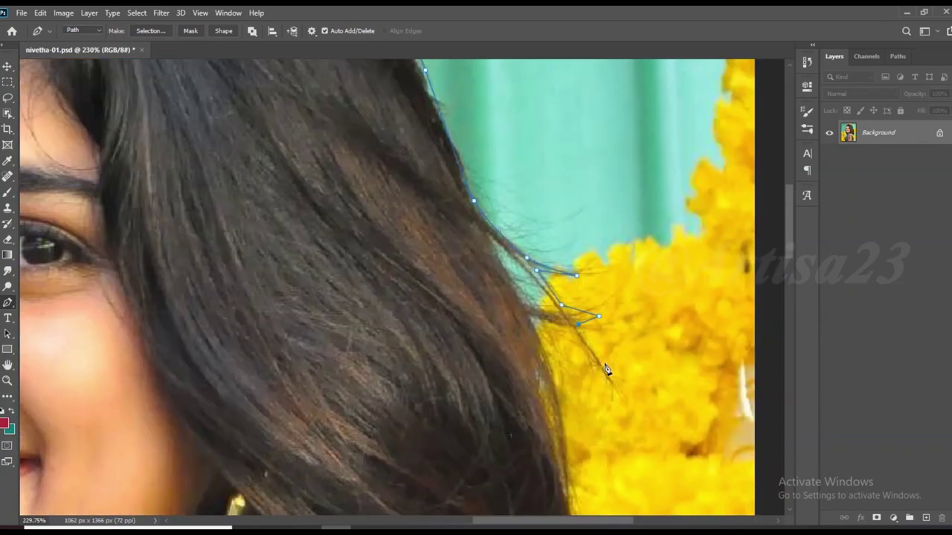
drag(572, 334, 529, 116)
drag(555, 375, 531, 222)
click(527, 194)
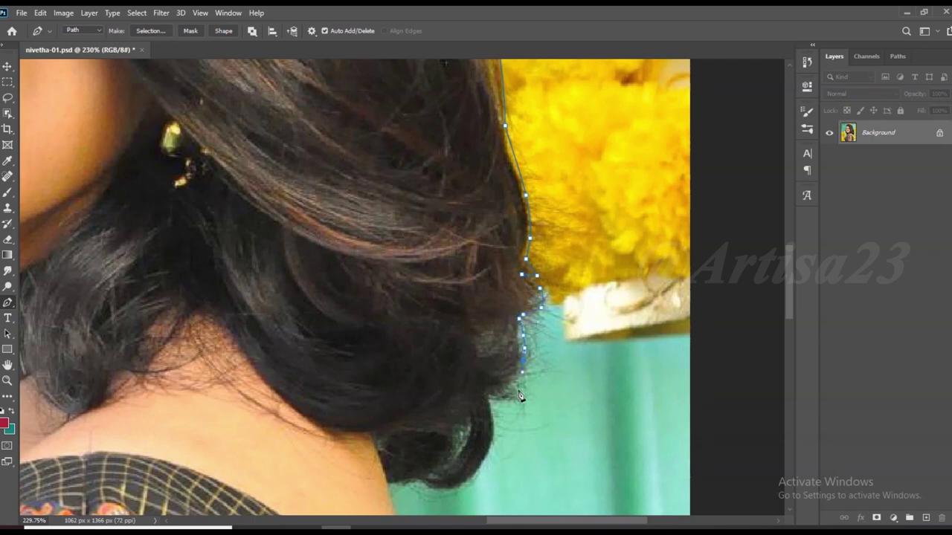
scroll(495, 406, up, 2)
drag(513, 328, 505, 335)
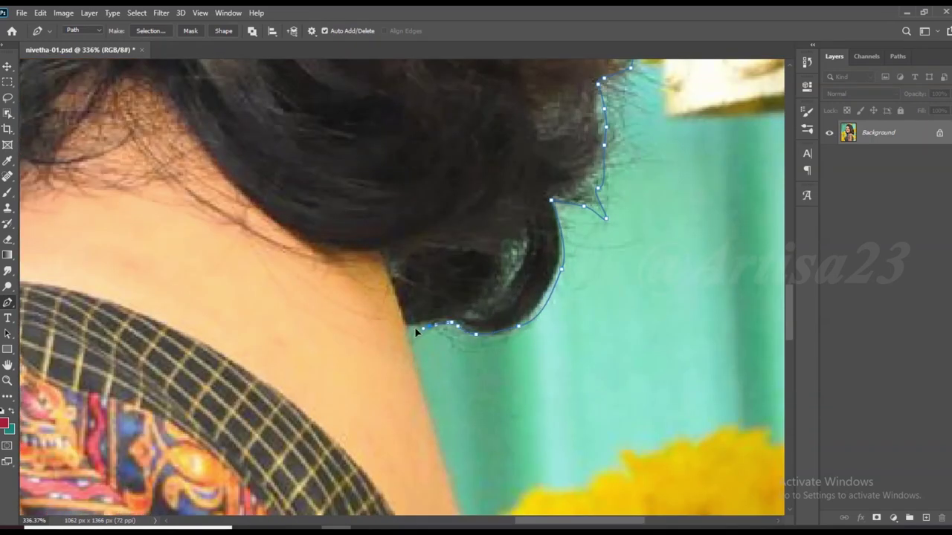
scroll(434, 223, down, 3)
scroll(435, 208, up, 1)
Carry the path down the neck and along the back edge
click(447, 229)
scroll(454, 275, down, 2)
drag(451, 319, 465, 399)
scroll(447, 313, down, 3)
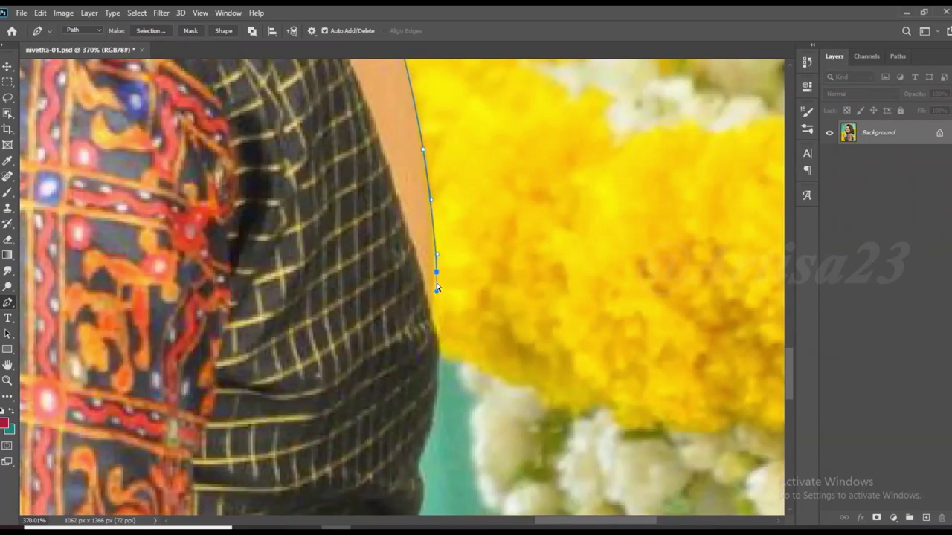
click(434, 330)
scroll(431, 320, up, 2)
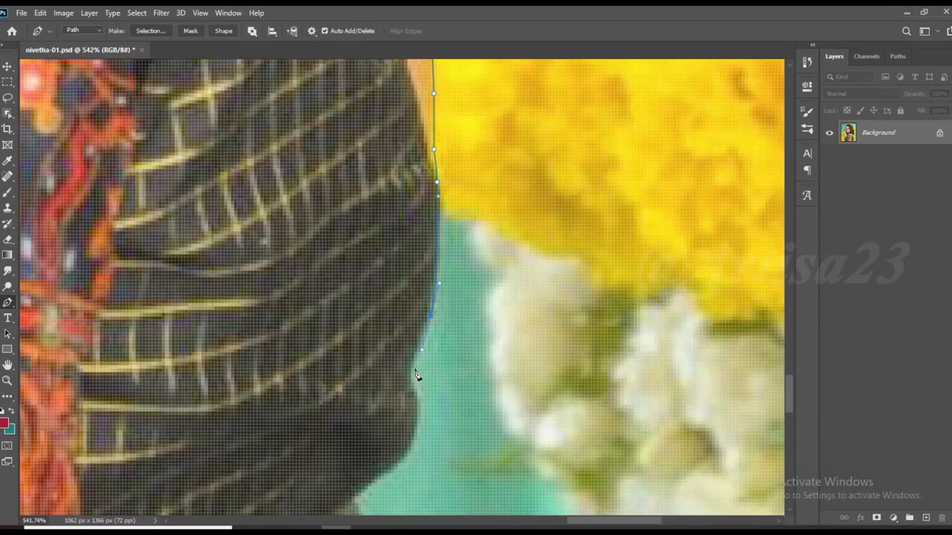
scroll(431, 335, up, 2)
scroll(446, 246, down, 1)
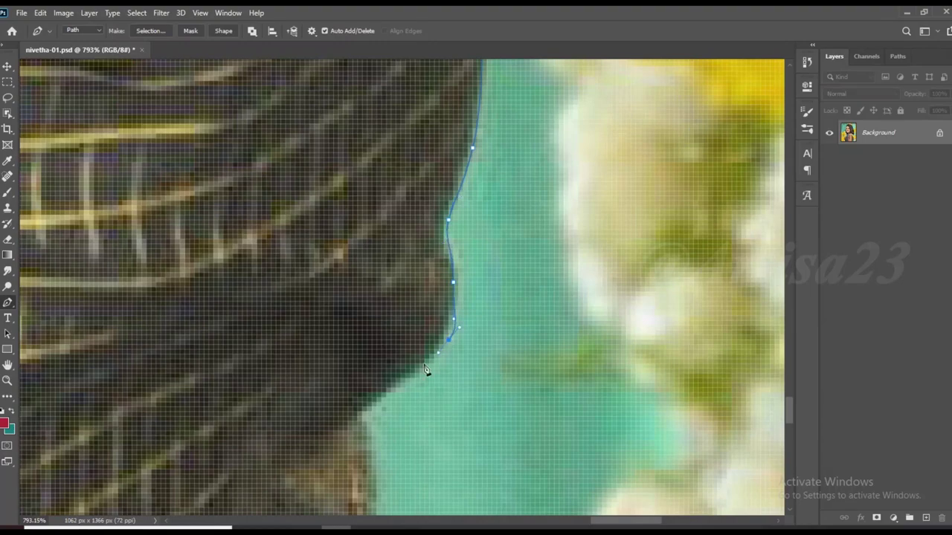
scroll(434, 357, down, 2)
scroll(438, 353, down, 1)
scroll(443, 350, down, 1)
scroll(447, 347, down, 1)
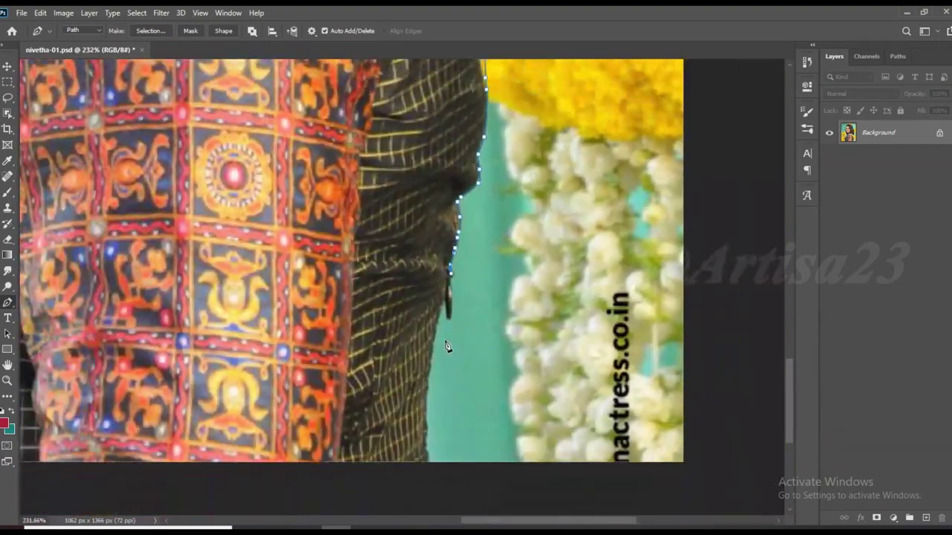
scroll(447, 347, down, 3)
scroll(446, 297, down, 1)
Run the path beneath the bottom of the photo and back to the front shoulder
click(433, 319)
scroll(457, 291, down, 2)
click(290, 338)
click(233, 322)
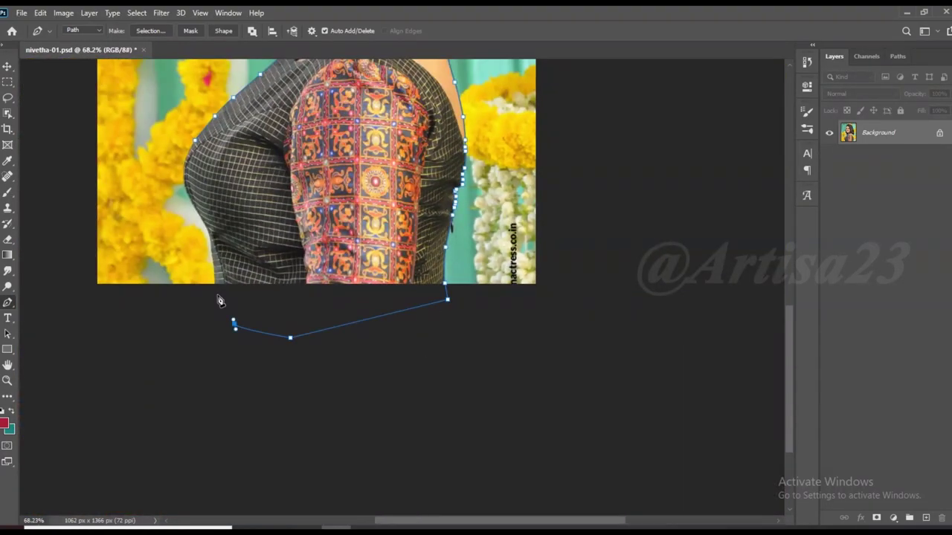
scroll(220, 301, up, 2)
scroll(215, 276, up, 1)
scroll(275, 339, up, 1)
scroll(268, 338, up, 1)
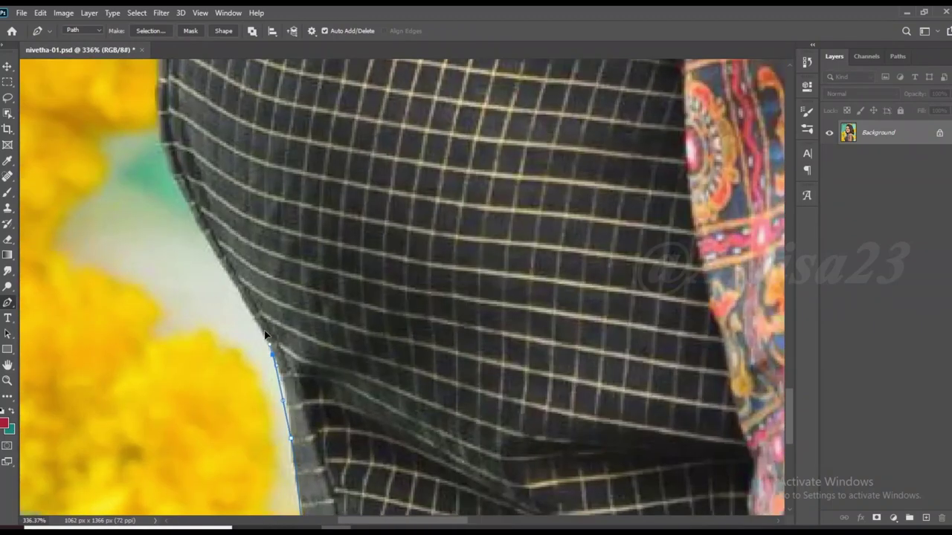
drag(196, 226, 241, 394)
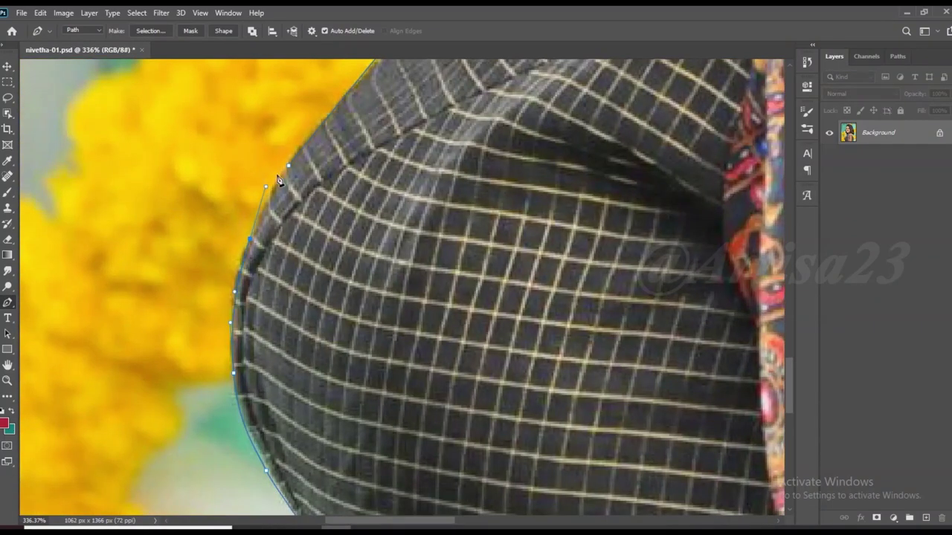
scroll(279, 180, down, 1)
scroll(195, 251, down, 1)
scroll(196, 251, down, 3)
scroll(446, 233, up, 1)
Close the path at its start point and convert it to a selection
right_click(444, 232)
click(484, 298)
click(542, 141)
Copy the selected subject onto Layer 1 and hide the original photo
key(ctrl+j)
click(829, 157)
scroll(475, 230, down, 1)
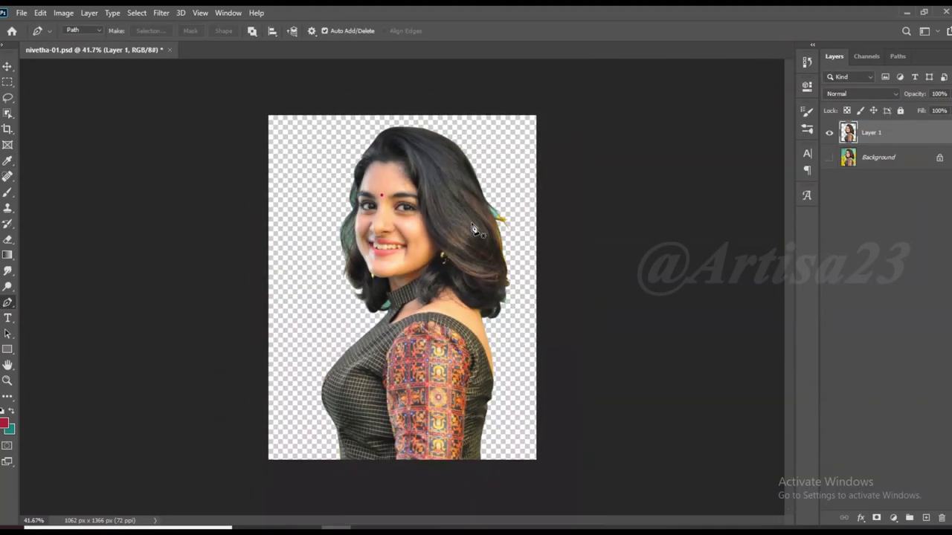
Widen the canvas with the Crop tool to 1438 × 1500 px
click(7, 129)
drag(535, 287, 585, 288)
drag(403, 114, 404, 99)
key(Return)
Add a new empty Layer 2 and adjust which layers are visible
click(882, 160)
click(926, 518)
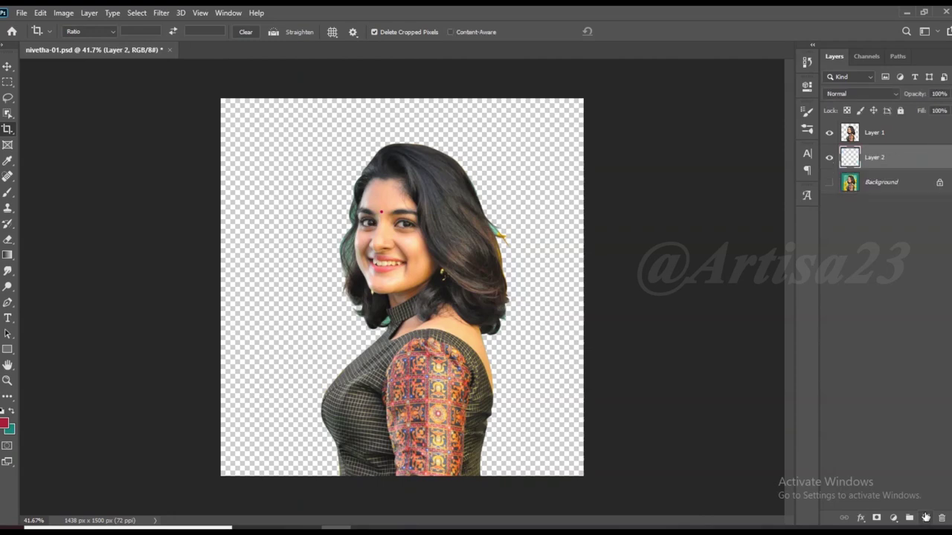
click(830, 133)
click(829, 182)
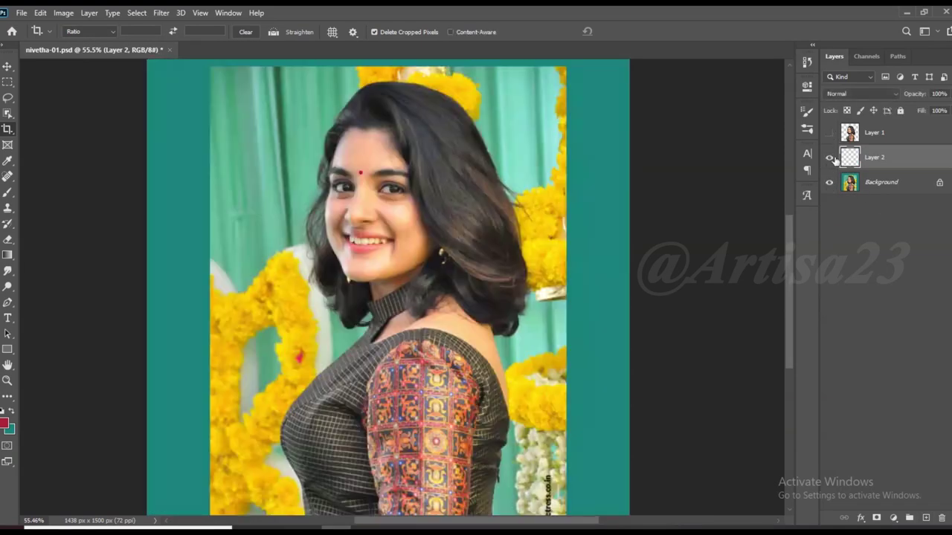
Fill Layer 2 with solid teal-green and add a Layer 1 copy of the cutout
click(7, 192)
scroll(283, 67, up, 2)
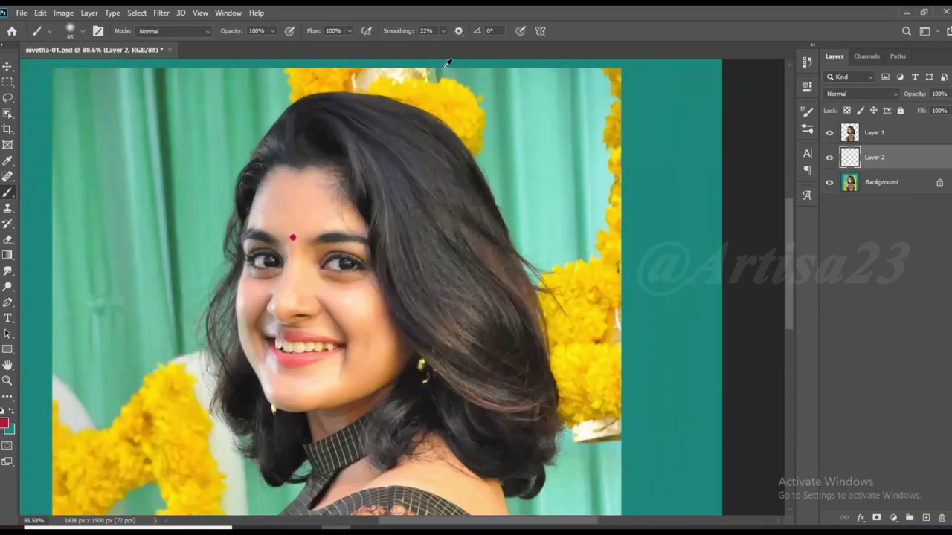
scroll(502, 93, down, 2)
scroll(501, 93, down, 3)
key(alt+BackSpace)
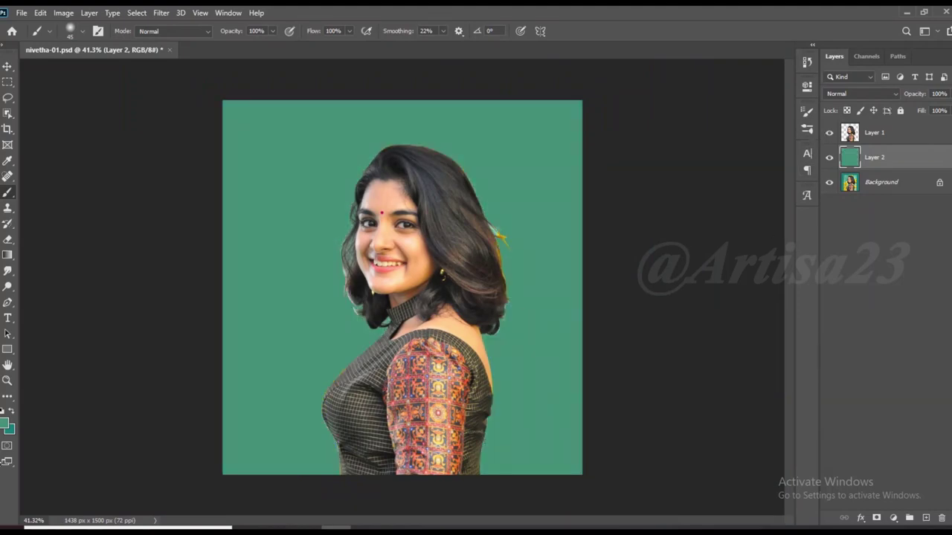
click(9, 430)
click(809, 92)
drag(884, 141, 886, 170)
key(ctrl+plus)
Start a Pen path around the stray teal patch in the hair
key(v)
scroll(526, 223, up, 5)
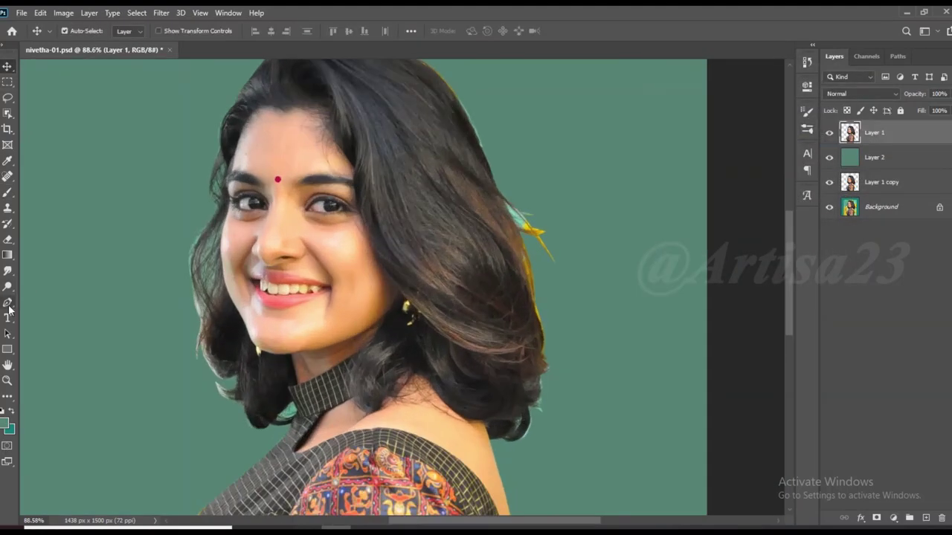
click(9, 305)
scroll(530, 238, up, 5)
click(461, 181)
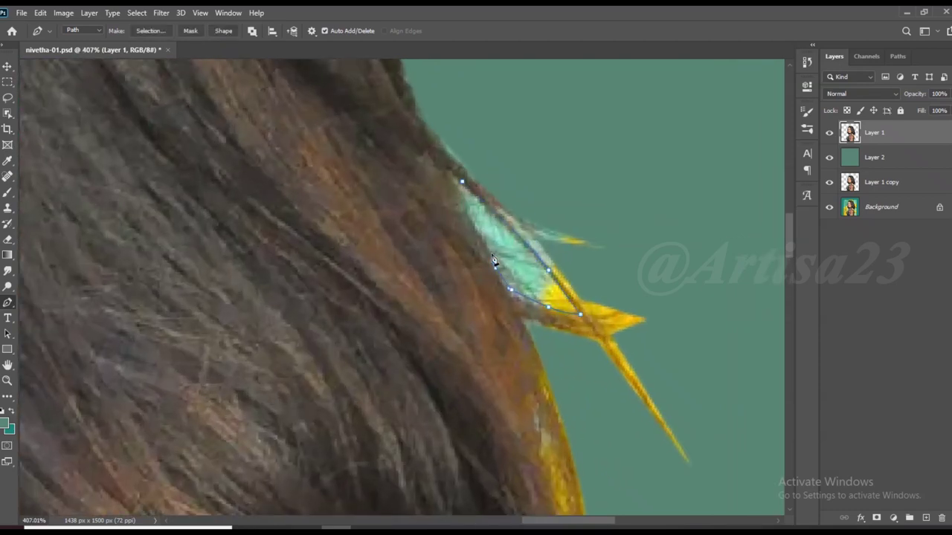
scroll(482, 205, down, 5)
scroll(372, 209, down, 3)
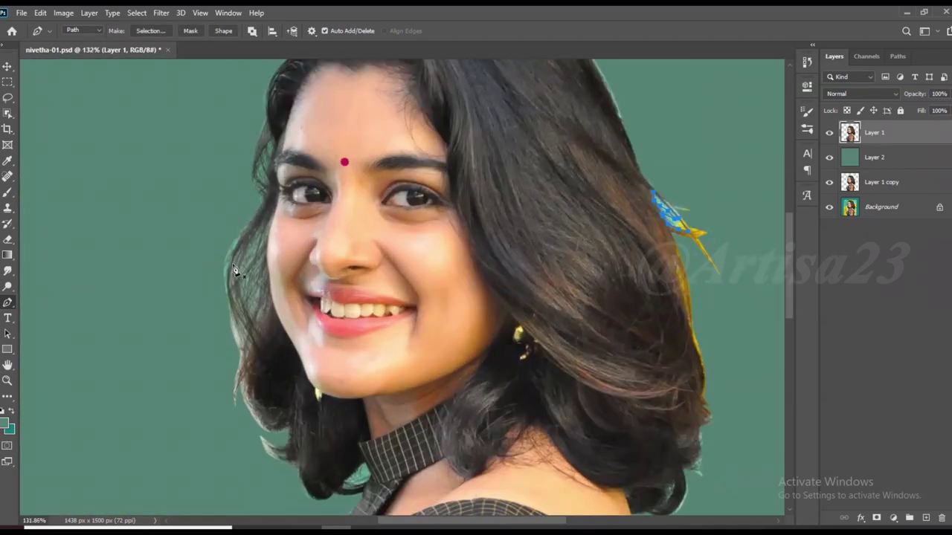
scroll(290, 199, up, 4)
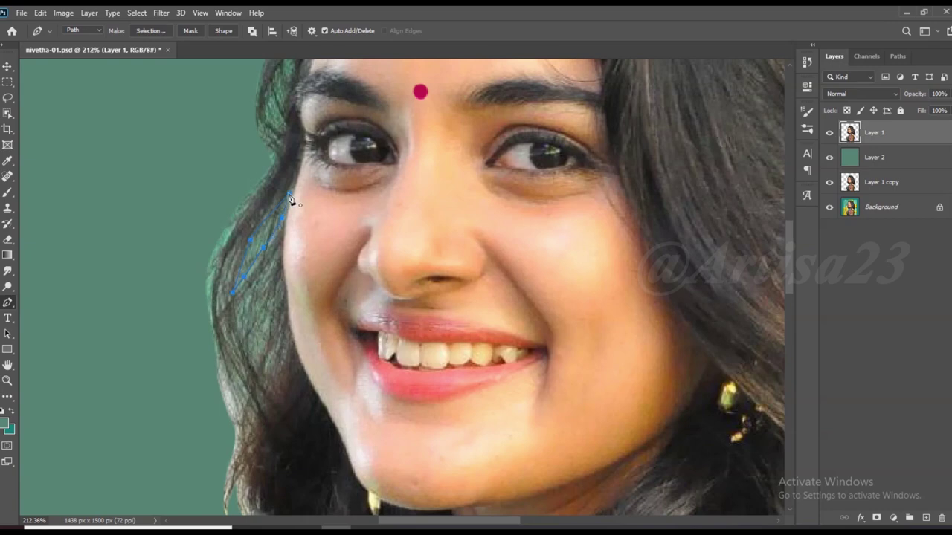
scroll(293, 138, down, 1)
scroll(224, 250, up, 3)
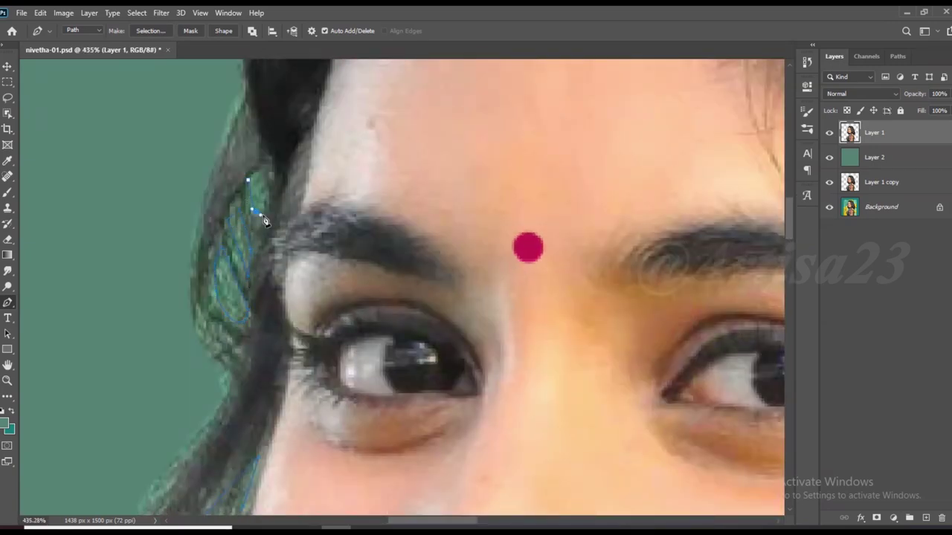
scroll(253, 201, down, 3)
scroll(260, 238, up, 1)
scroll(268, 267, down, 3)
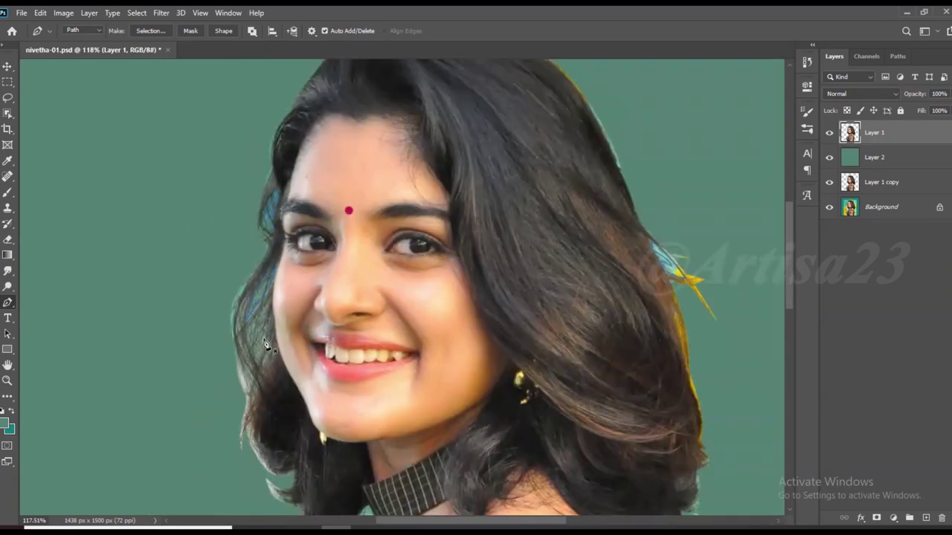
scroll(274, 283, up, 3)
Convert the hair path to a selection and make Layer 1 copy active
right_click(262, 313)
click(305, 114)
click(540, 141)
click(871, 183)
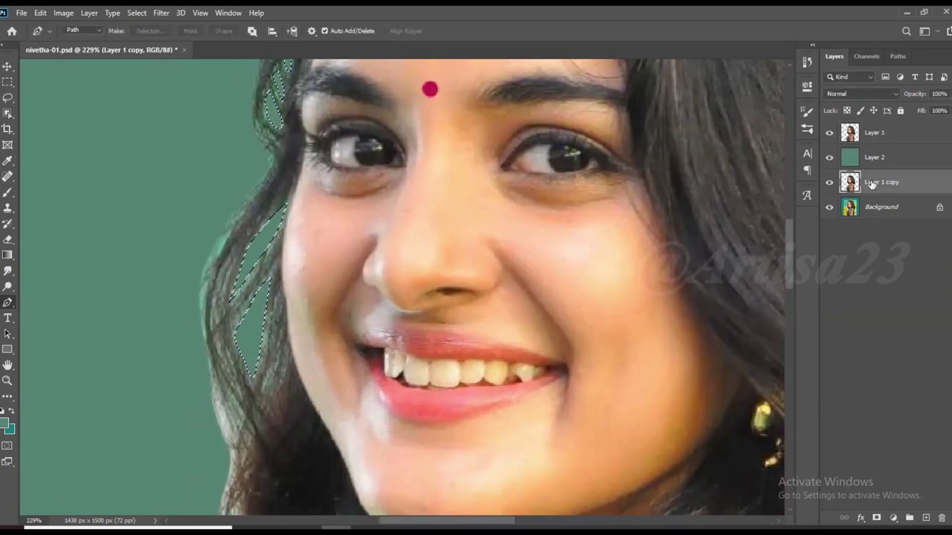
scroll(446, 260, down, 5)
scroll(431, 223, up, 1)
scroll(426, 215, down, 1)
key(alt+bracketright)
key(alt+bracketright)
scroll(425, 215, up, 1)
scroll(446, 238, down, 1)
scroll(446, 238, up, 2)
Apply Levels to Layer 1 copy with black input 15 and white input 245
click(63, 12)
click(269, 57)
drag(533, 237, 537, 239)
drag(680, 240, 675, 240)
click(752, 127)
scroll(475, 149, down, 1)
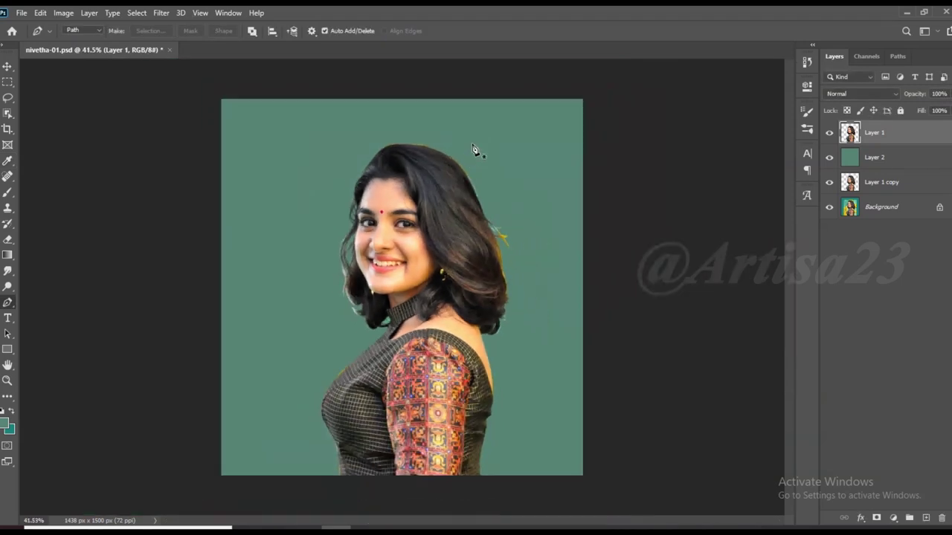
scroll(476, 149, up, 2)
click(64, 13)
Apply Color Balance with Cyan-Red +11 to the midtones
click(216, 114)
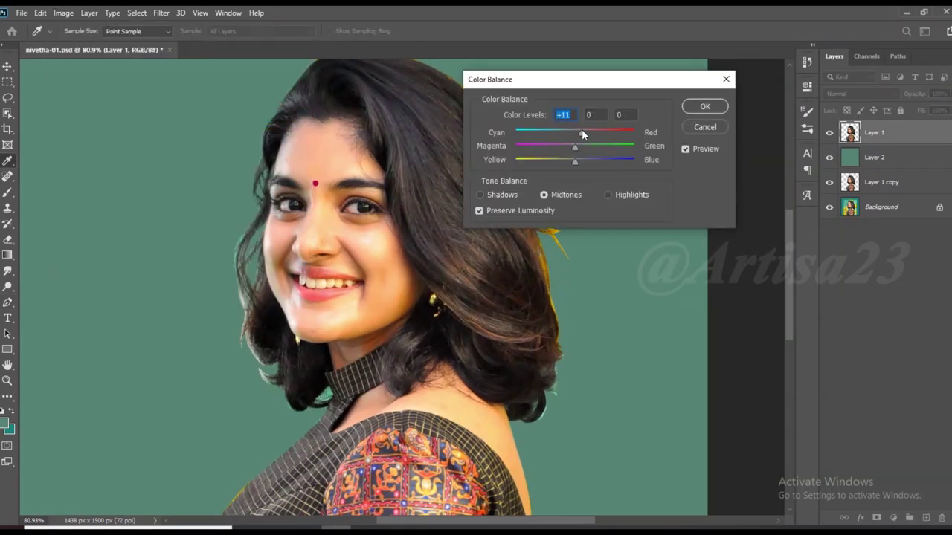
key(Escape)
key(p)
scroll(450, 221, down, 3)
scroll(450, 221, down, 3)
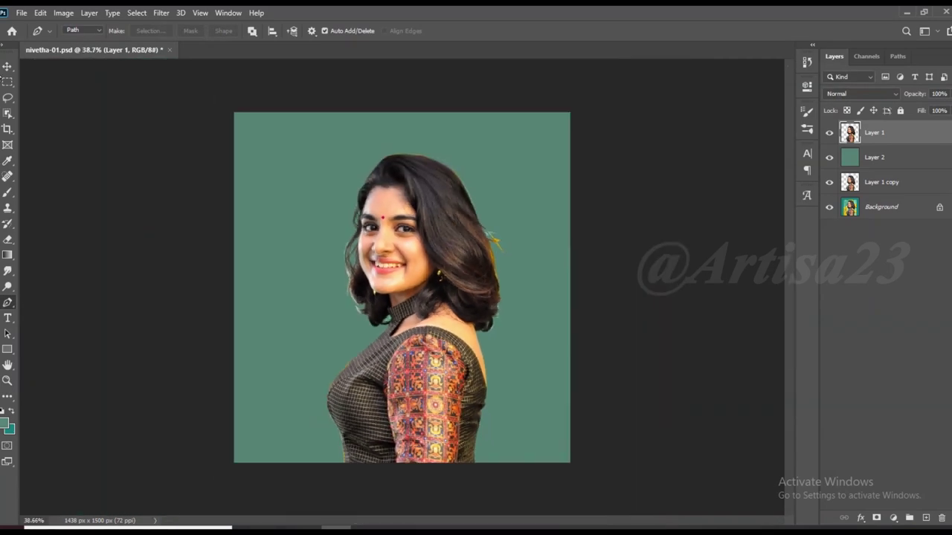
Marquee-select a thin strip along the bottom of the canvas
key(m)
scroll(450, 221, down, 1)
drag(326, 424, 560, 480)
scroll(401, 287, up, 1)
scroll(401, 287, up, 1)
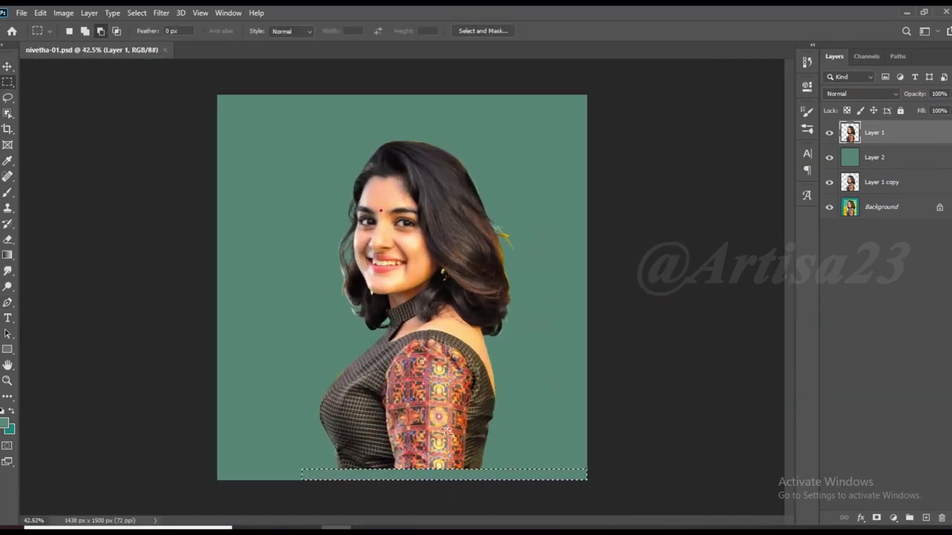
scroll(402, 287, down, 1)
Save the document under the new name nivetha-01a
click(22, 13)
click(122, 165)
text(a)
click(365, 373)
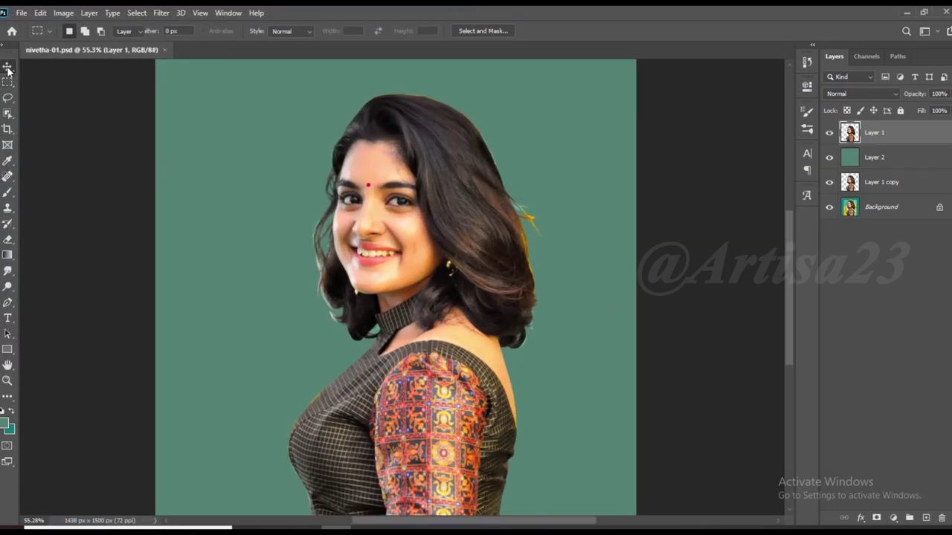
click(8, 67)
scroll(288, 113, up, 3)
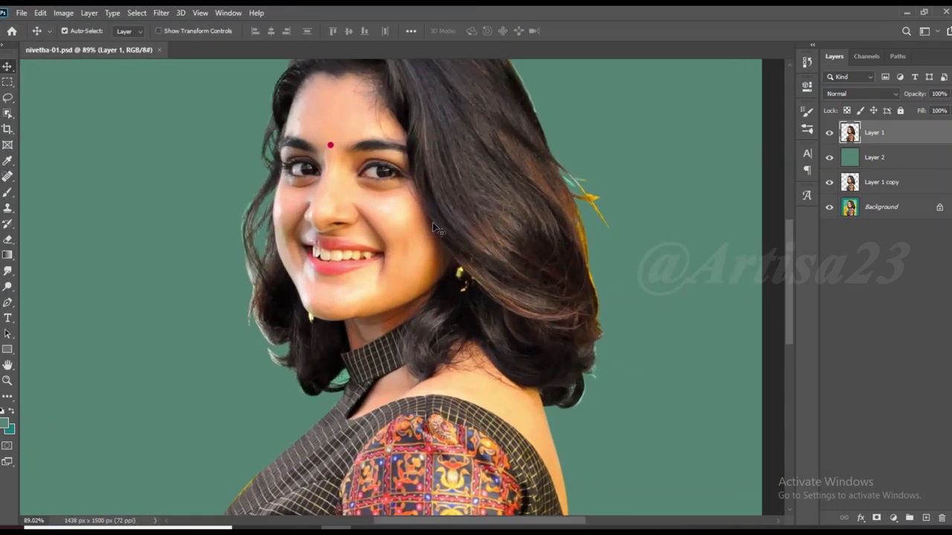
Apply Unsharp Mask to Layer 1 at 84% amount, 6.9 px radius, threshold 0
scroll(288, 113, up, 1)
scroll(289, 113, up, 1)
click(161, 12)
mouse_move(175, 219)
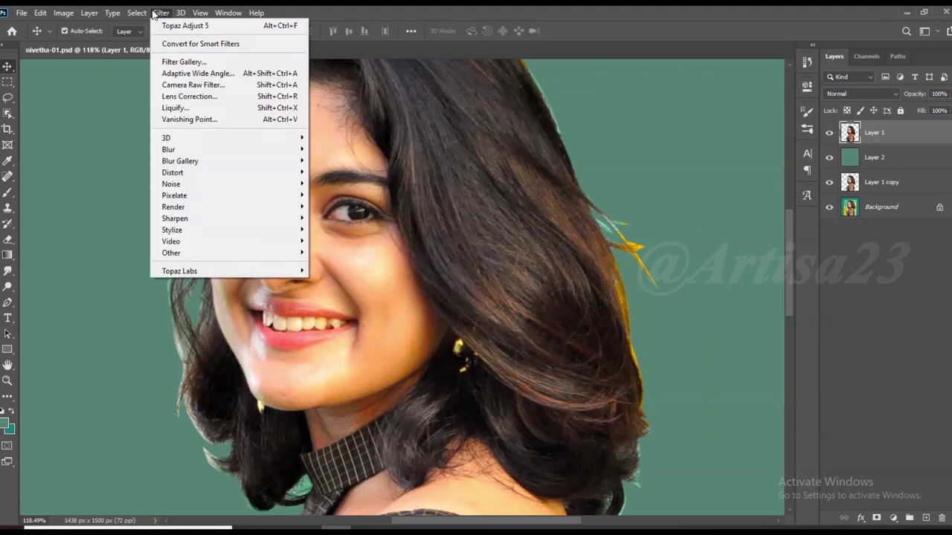
click(335, 274)
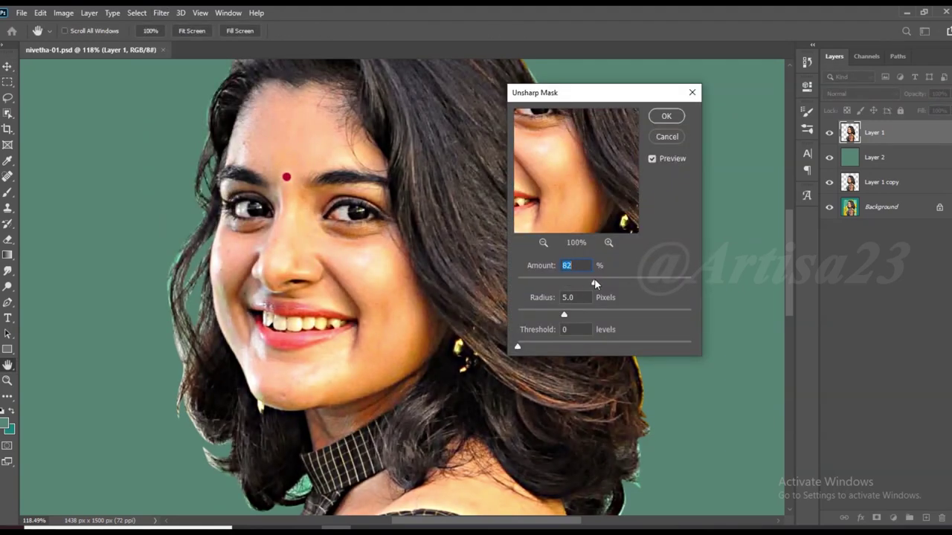
drag(581, 315, 572, 314)
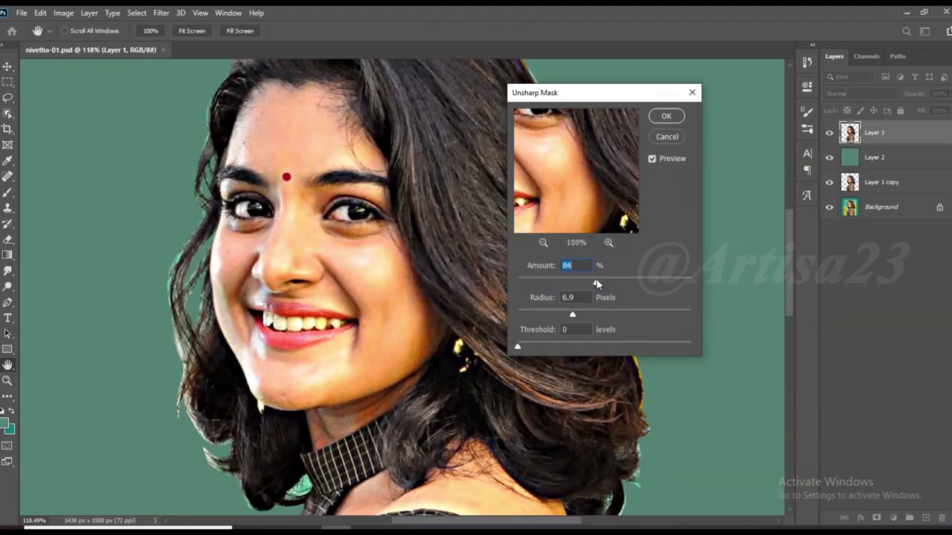
key(Return)
scroll(533, 177, down, 3)
scroll(514, 293, down, 1)
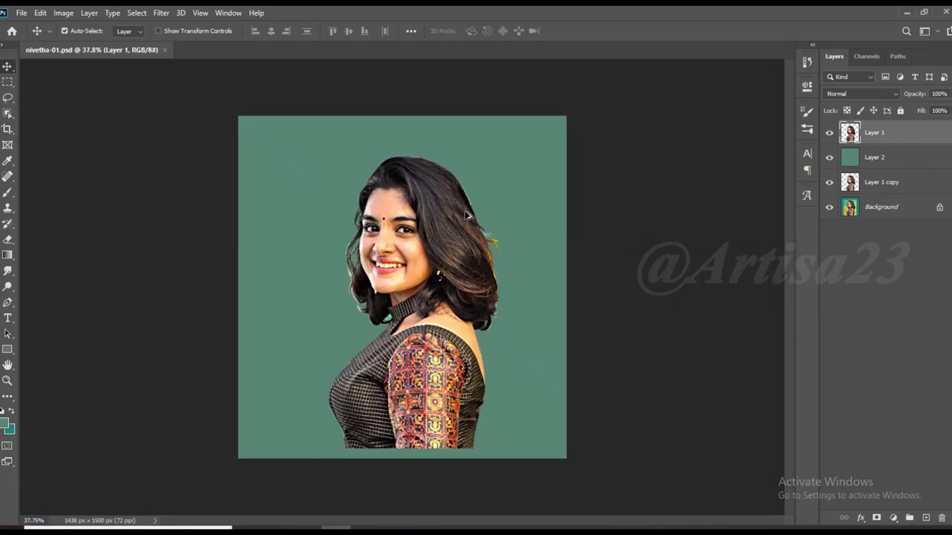
scroll(387, 223, up, 1)
scroll(386, 223, up, 1)
Switch to the Smudge tool and smear the under-eye shadow smoother
scroll(387, 223, up, 1)
key(r)
scroll(282, 241, up, 1)
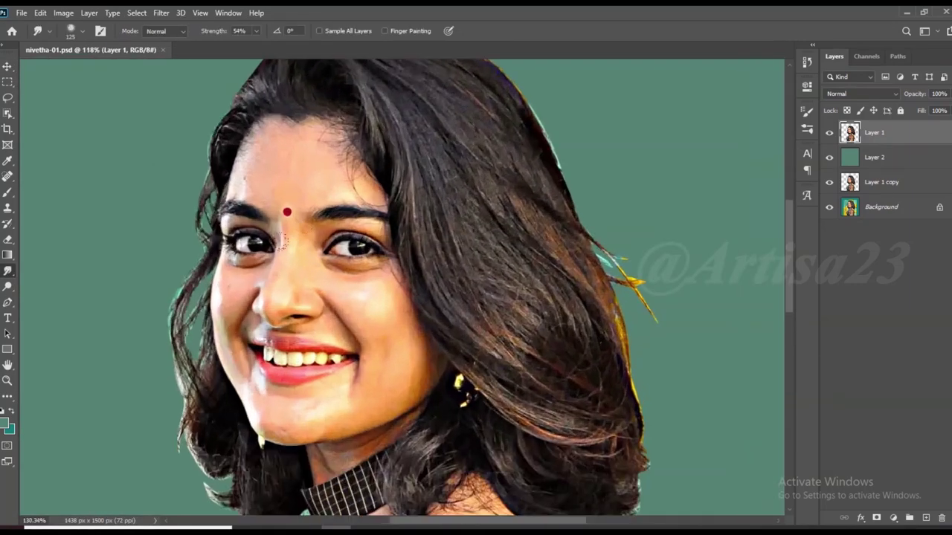
scroll(283, 242, up, 2)
scroll(302, 223, up, 1)
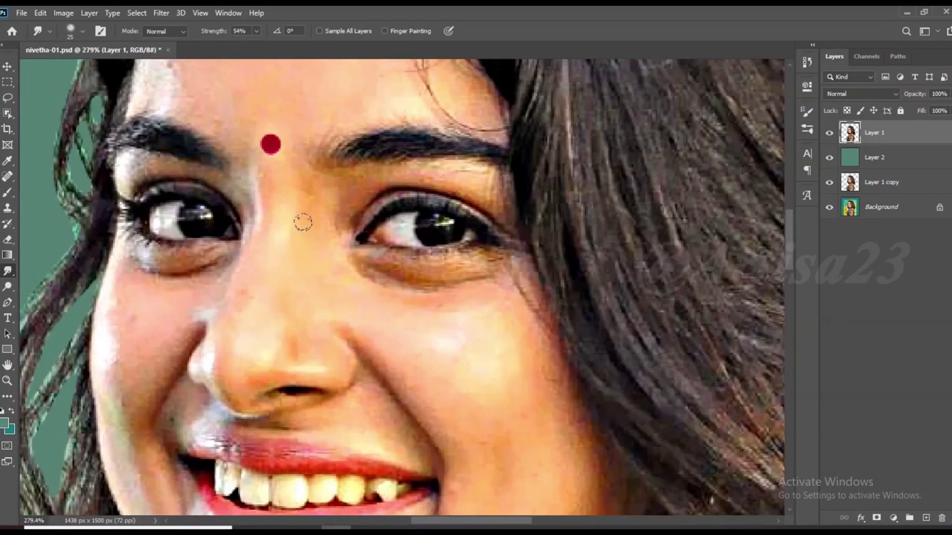
scroll(312, 287, up, 1)
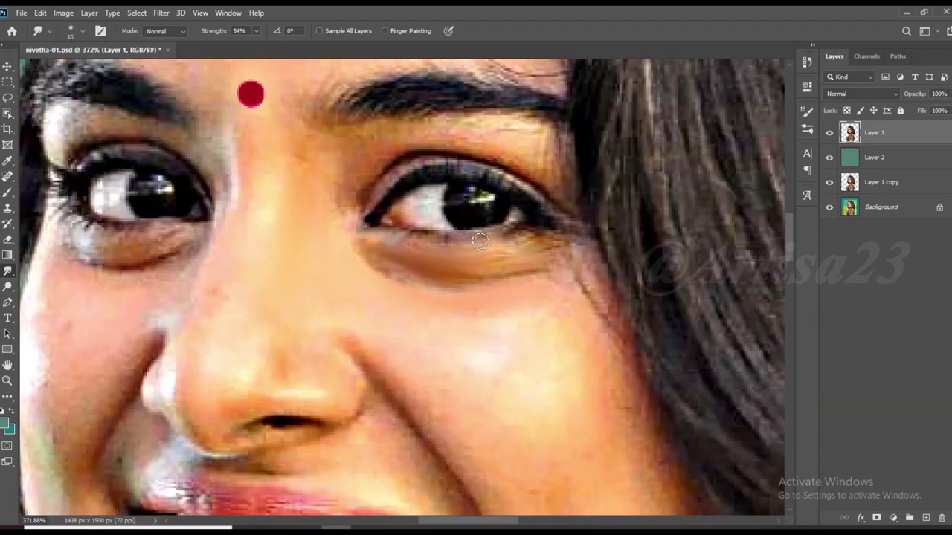
mouse_move(395, 264)
mouse_down()
mouse_move(476, 280)
mouse_move(504, 304)
mouse_up()
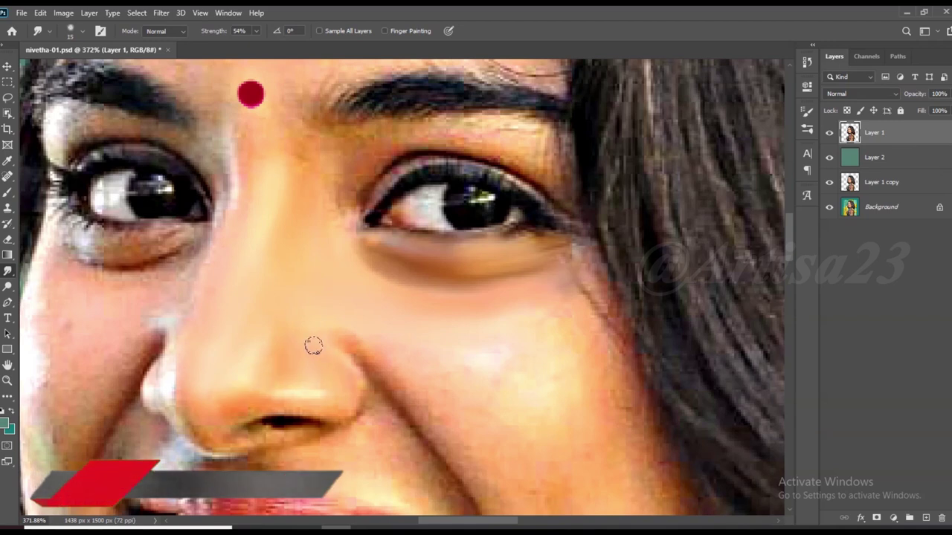
Resize the smudge brush and smooth the dark line under the eye
key(bracketright)
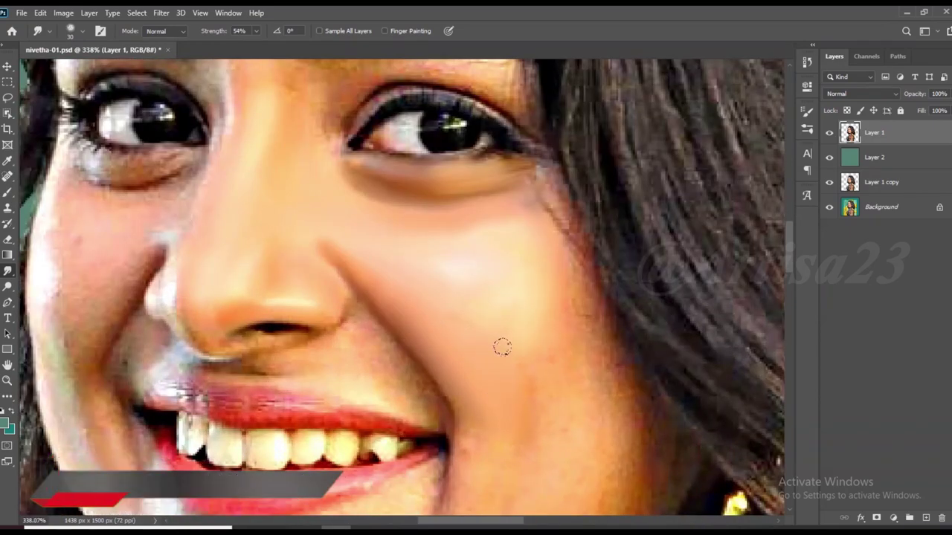
scroll(546, 258, down, 3)
scroll(307, 182, up, 3)
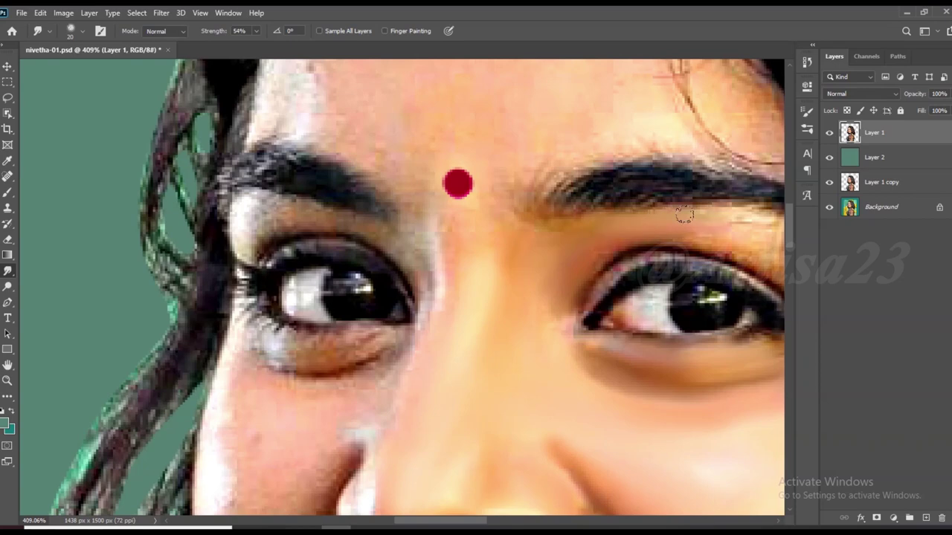
scroll(647, 227, up, 2)
key(bracketleft)
key(bracketleft)
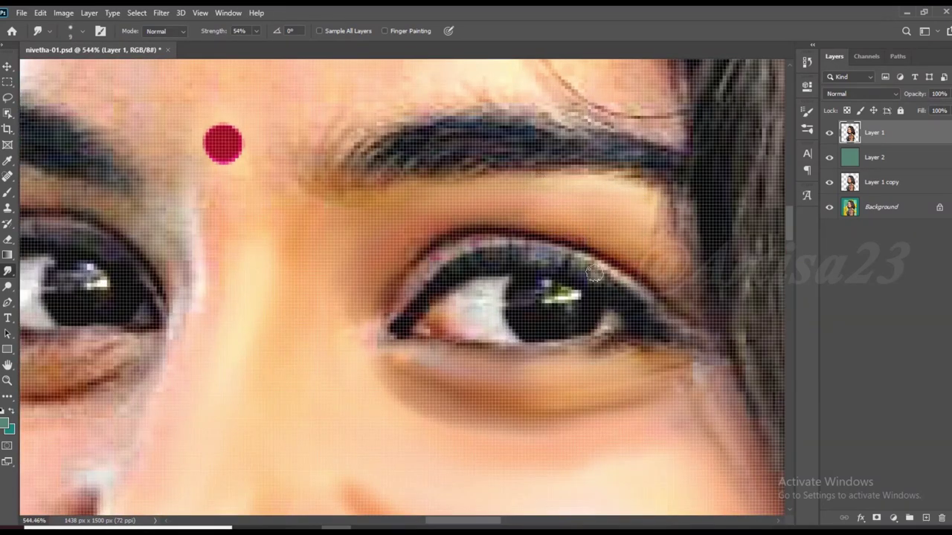
key(bracketright)
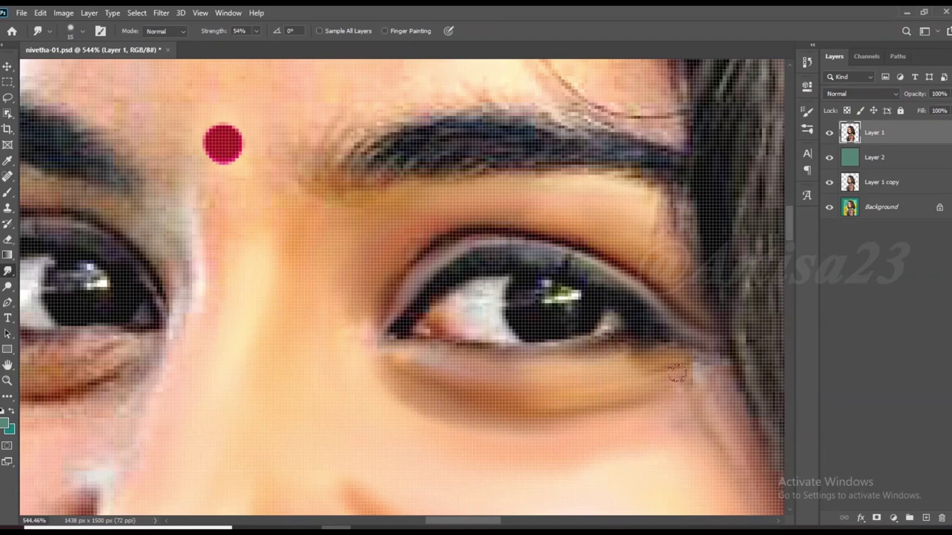
scroll(467, 215, left, 5)
scroll(467, 214, down, 1)
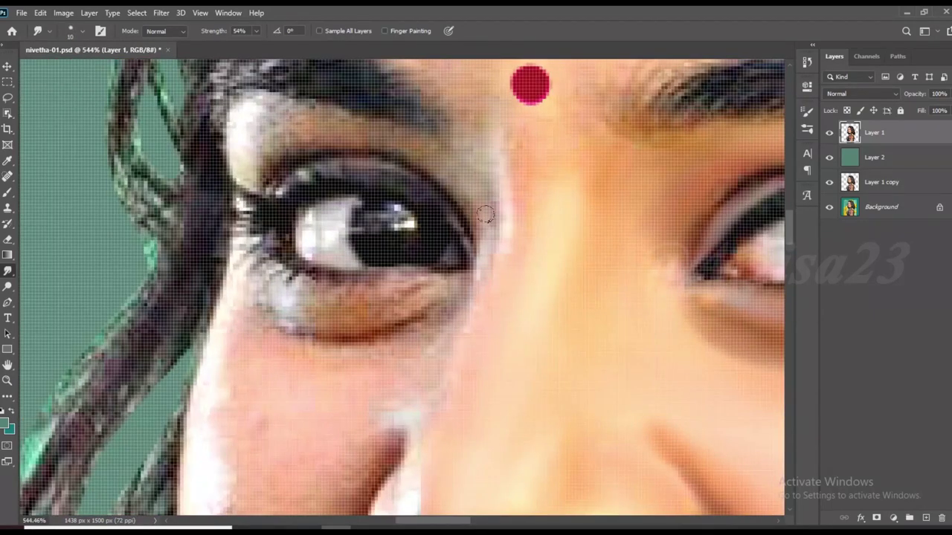
key(bracketright)
drag(411, 281, 296, 355)
Blend the shadow beside the nose and smear the skin along its edge
scroll(296, 355, down, 3)
scroll(296, 355, up, 3)
scroll(297, 376, down, 2)
scroll(251, 358, up, 2)
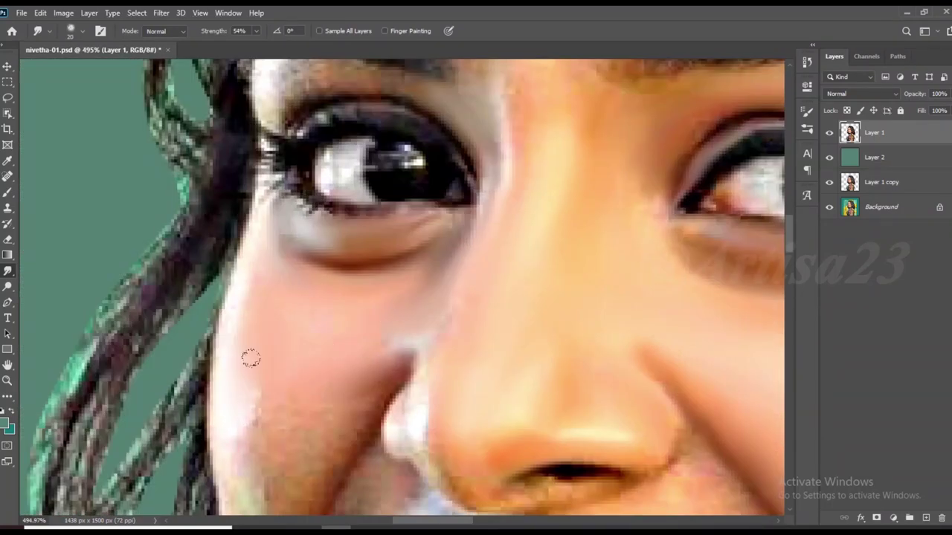
scroll(250, 358, down, 1)
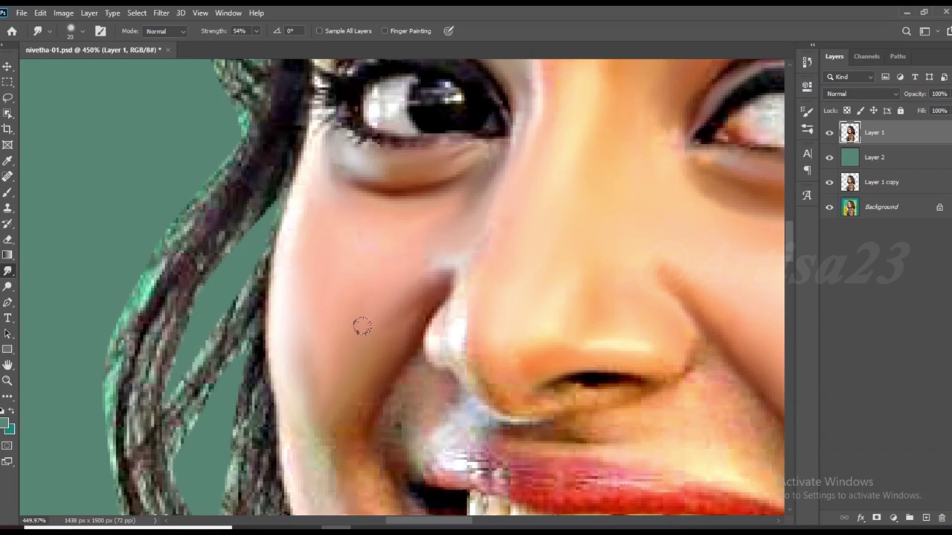
drag(361, 326, 483, 224)
mouse_move(468, 317)
mouse_down()
mouse_move(526, 409)
mouse_move(668, 413)
mouse_up()
key(bracketright)
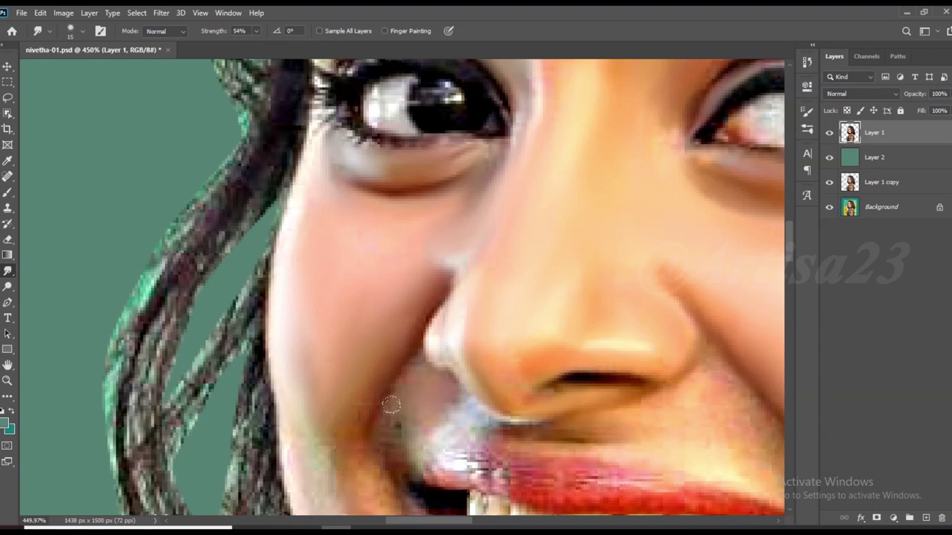
scroll(326, 433, down, 2)
Smooth the dark shading on the lower chin
scroll(326, 433, up, 3)
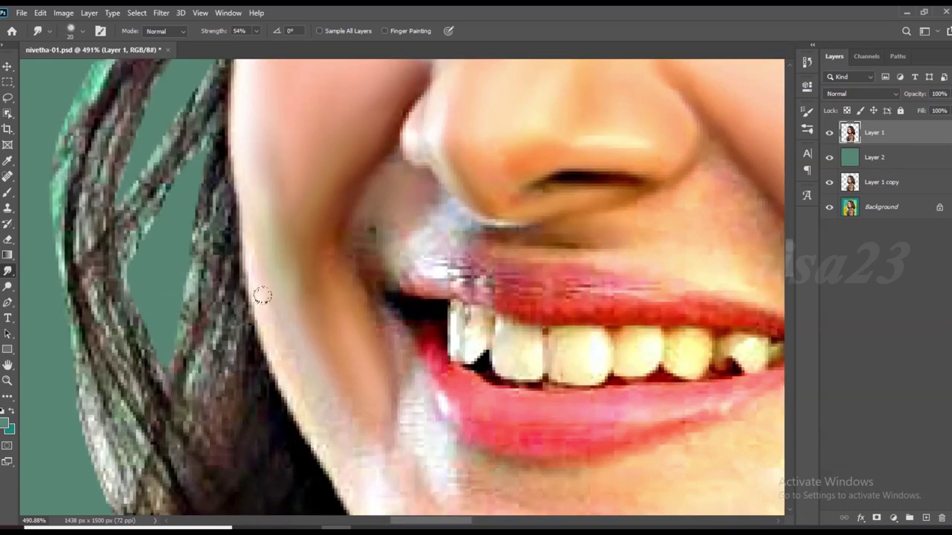
scroll(309, 371, down, 2)
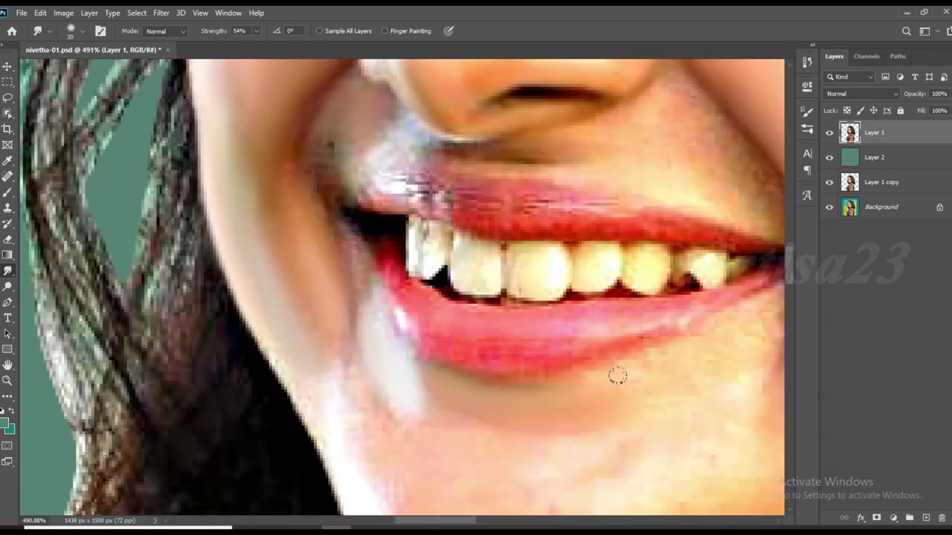
scroll(627, 310, right, 2)
scroll(591, 344, down, 1)
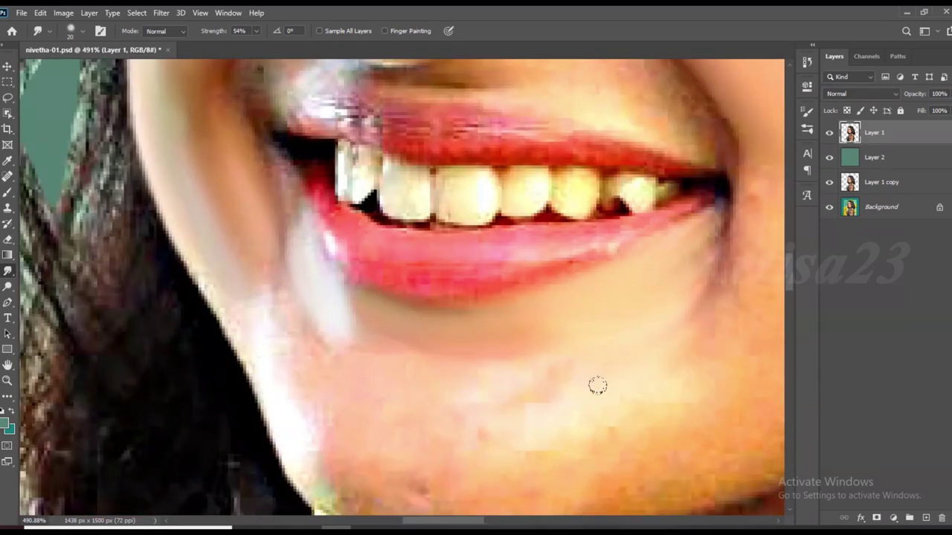
scroll(297, 340, down, 2)
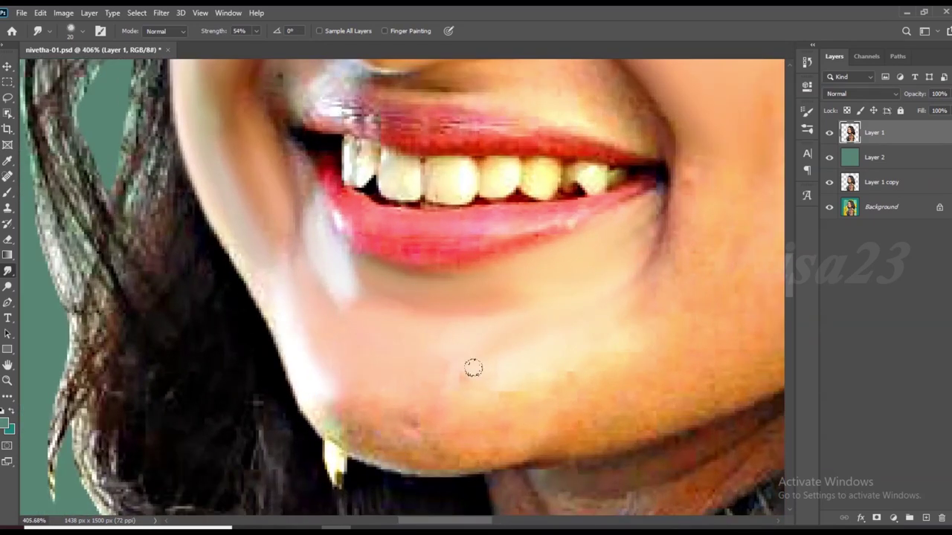
mouse_move(438, 428)
mouse_down()
mouse_move(446, 451)
mouse_move(493, 401)
mouse_up()
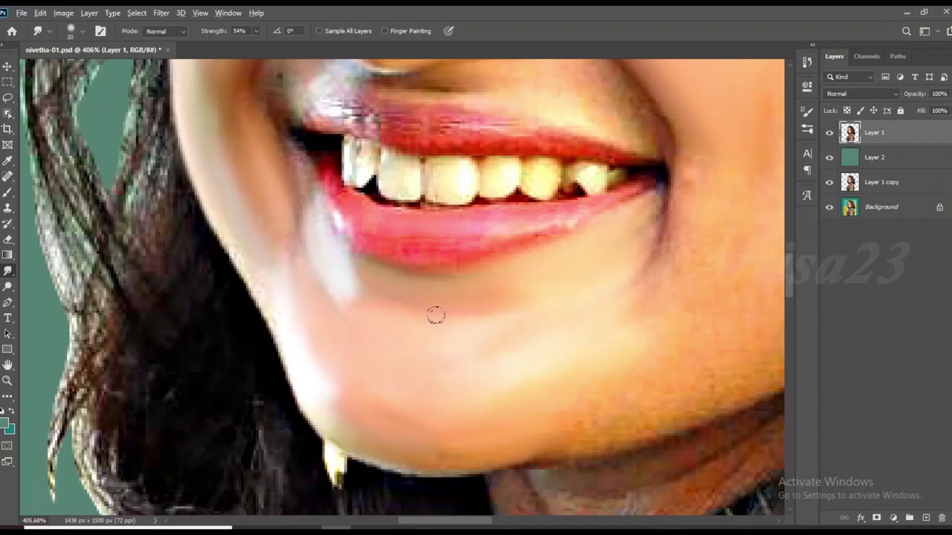
Smudge the upper lip with a smaller brush, undoing the streaky first stroke
scroll(446, 321, left, 2)
scroll(351, 240, up, 1)
scroll(400, 264, down, 4)
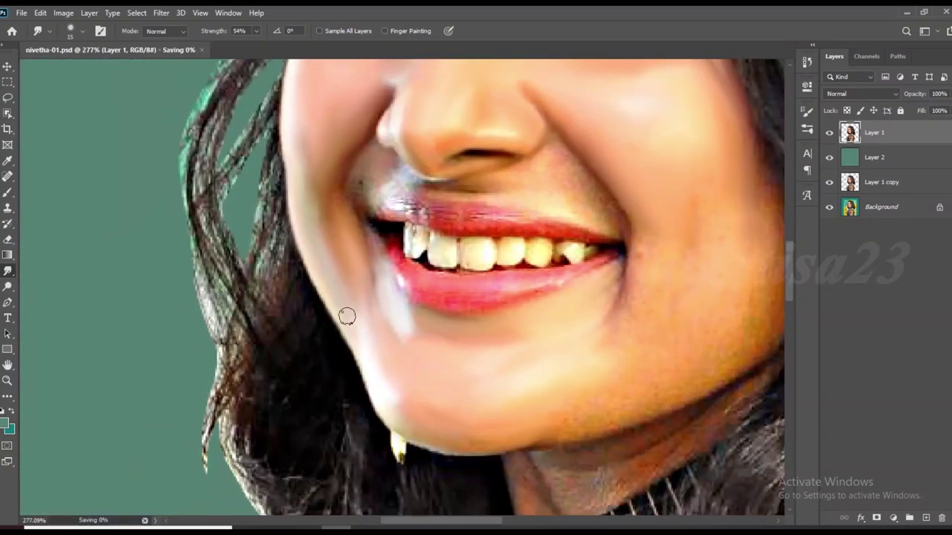
scroll(476, 171, up, 1)
scroll(476, 170, up, 4)
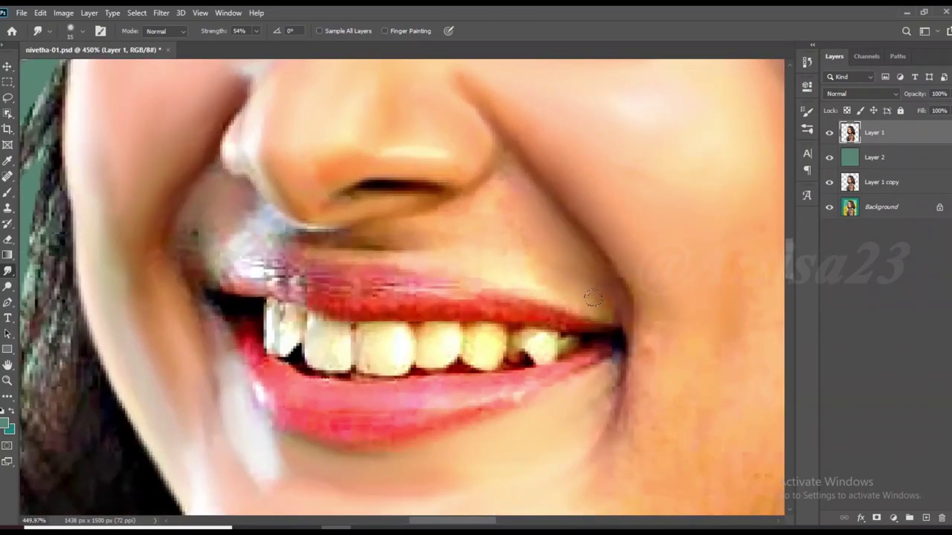
key(bracketleft)
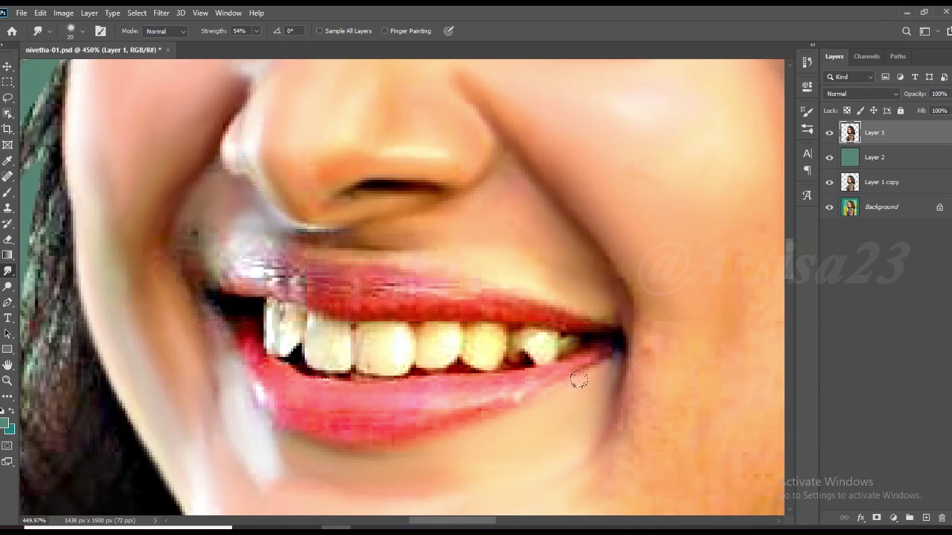
key(bracketleft)
drag(558, 324, 373, 289)
key(ctrl+z)
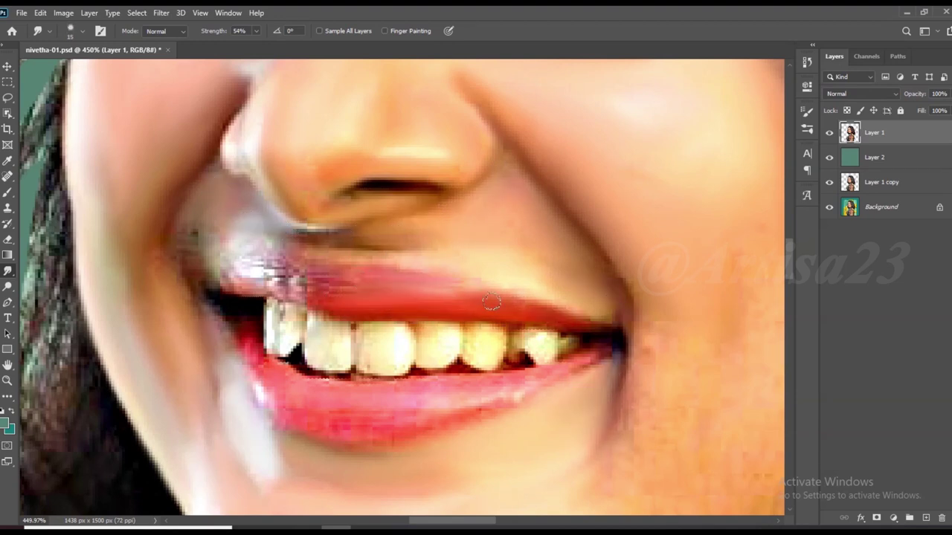
Blend the upper lip's white streak and the dark spots left of the nose
key(bracketleft)
key(bracketright)
drag(270, 288, 214, 260)
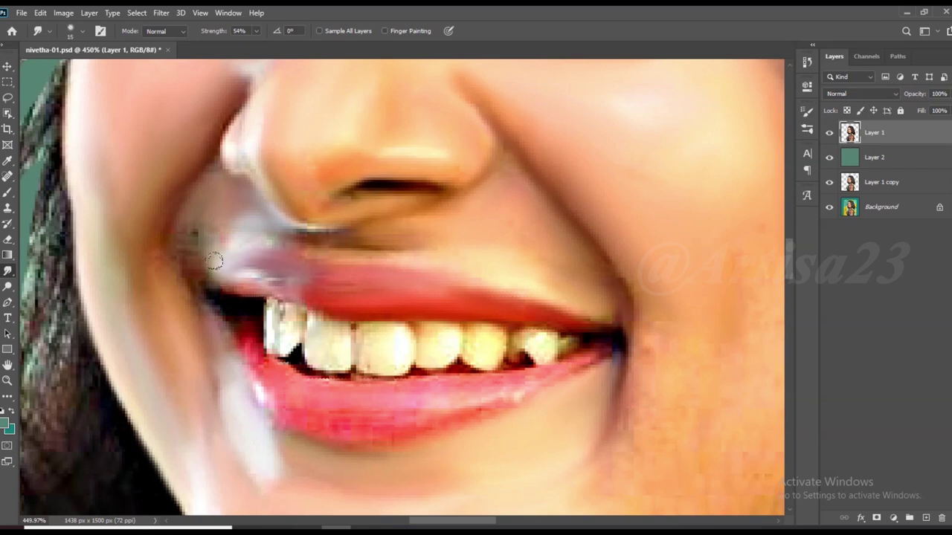
drag(252, 232, 202, 235)
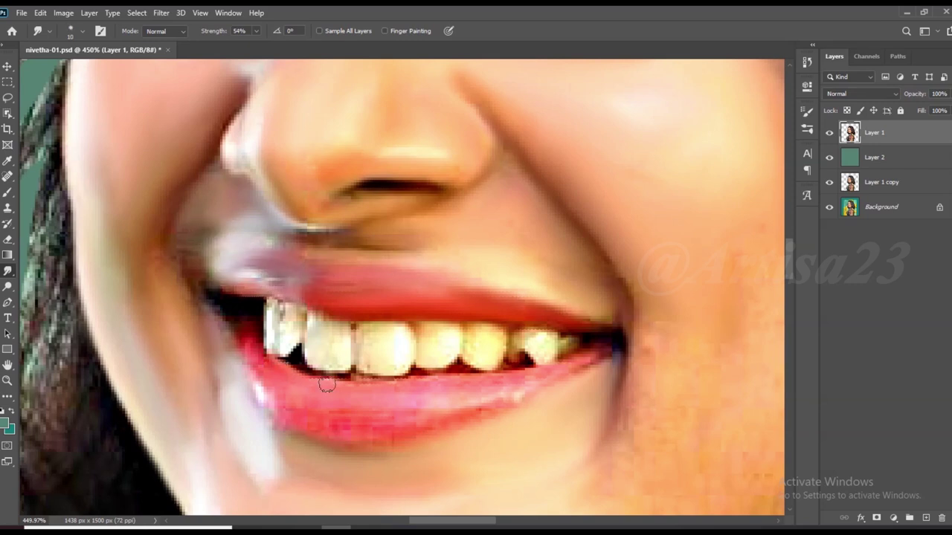
Smooth the dark streaks on the left tooth and the middle front tooth
key(bracketright)
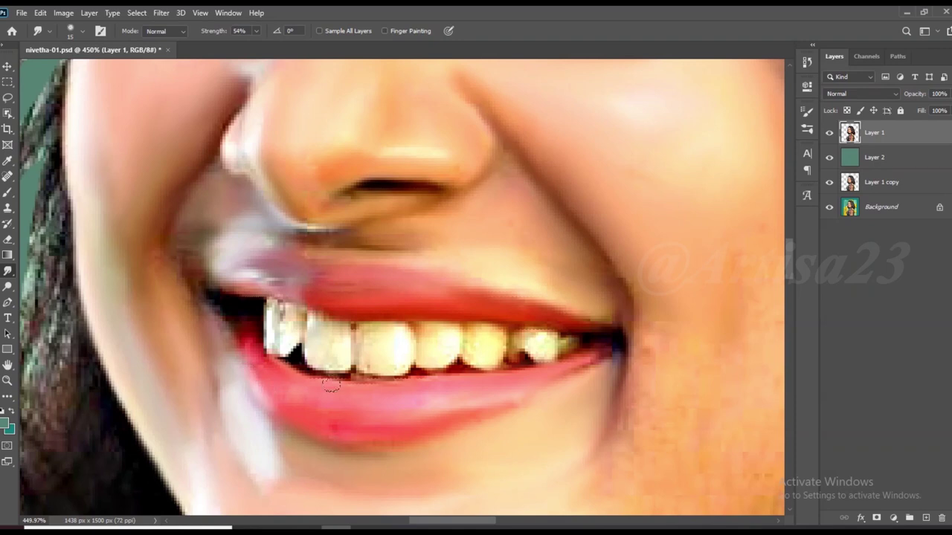
key(bracketleft)
scroll(329, 327, up, 2)
mouse_move(277, 299)
mouse_down()
mouse_move(238, 342)
mouse_move(272, 325)
mouse_up()
drag(434, 357, 465, 365)
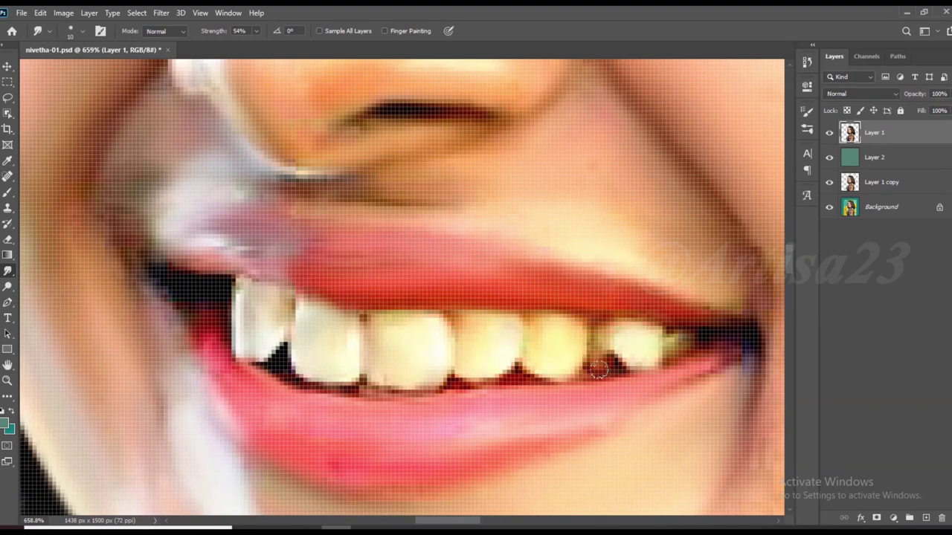
Soften the jawline from cheek to chin with a larger brush
scroll(380, 384, down, 2)
scroll(409, 372, down, 2)
scroll(512, 323, down, 1)
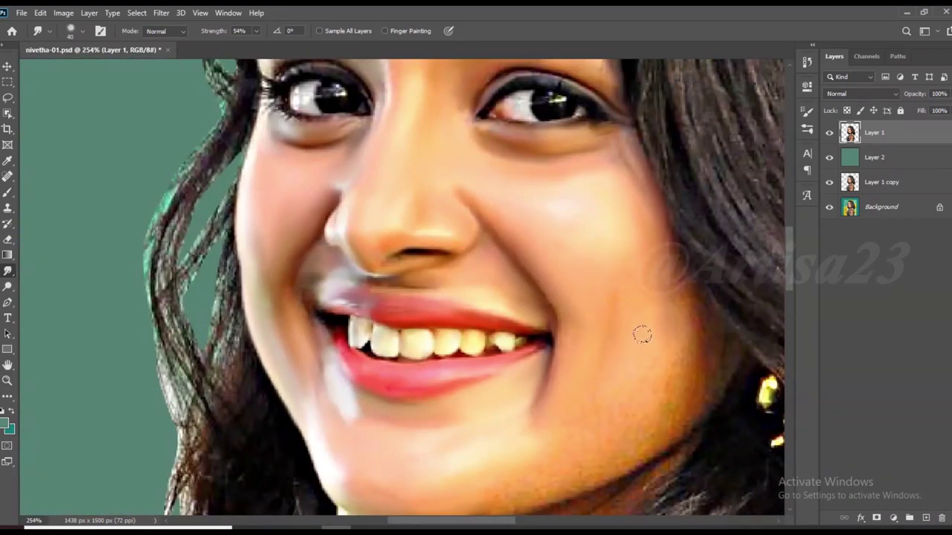
key(bracketright)
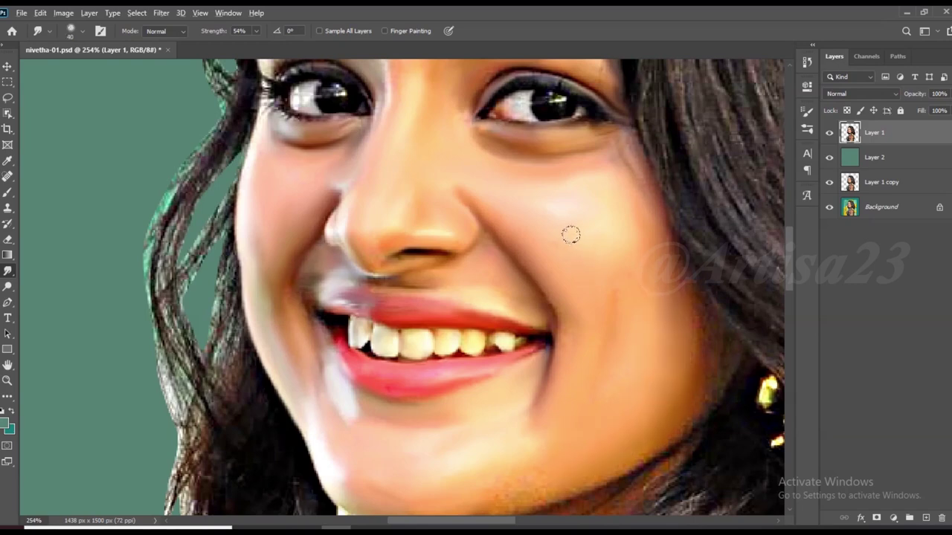
scroll(563, 360, up, 1)
drag(704, 327, 476, 393)
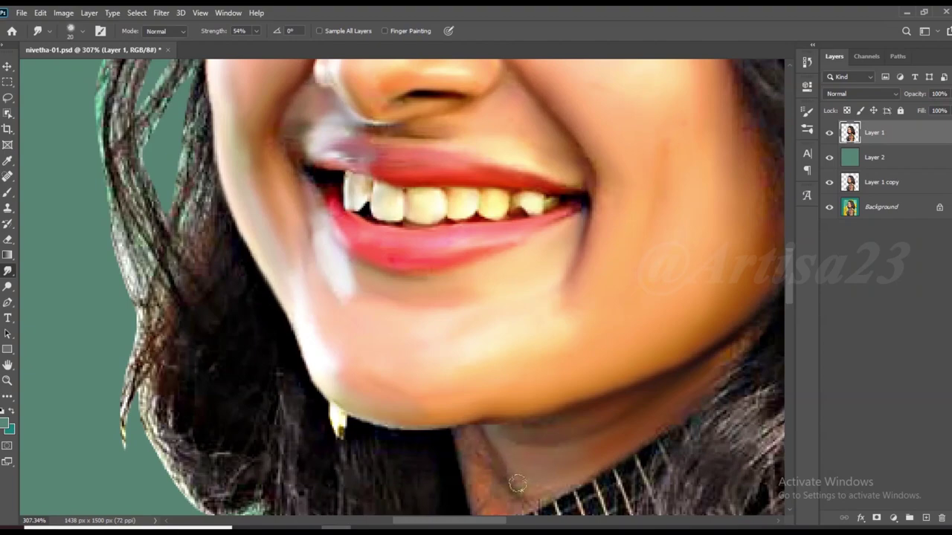
scroll(479, 448, up, 1)
Blend the hair strands near the right brow and along the upper-right hairline
scroll(550, 395, down, 5)
scroll(357, 156, up, 1)
scroll(402, 206, up, 3)
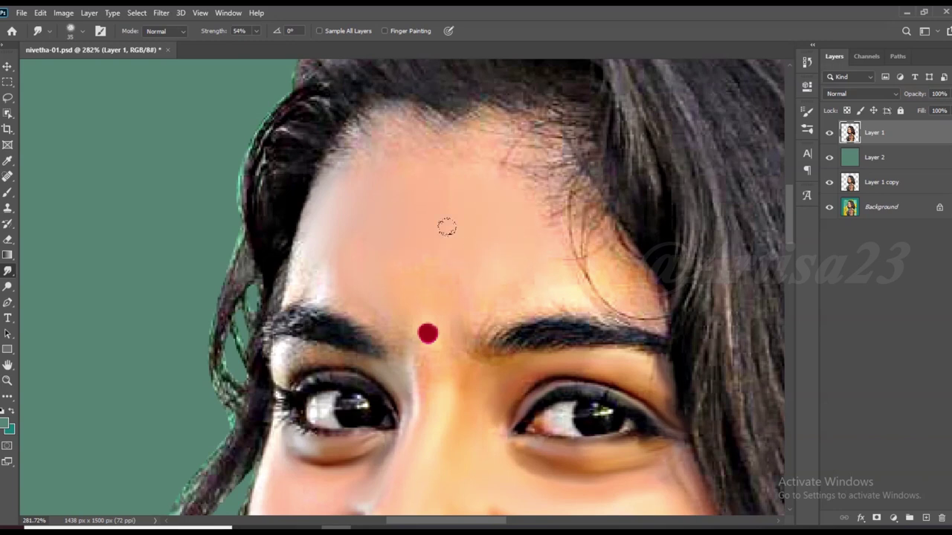
drag(538, 238, 621, 284)
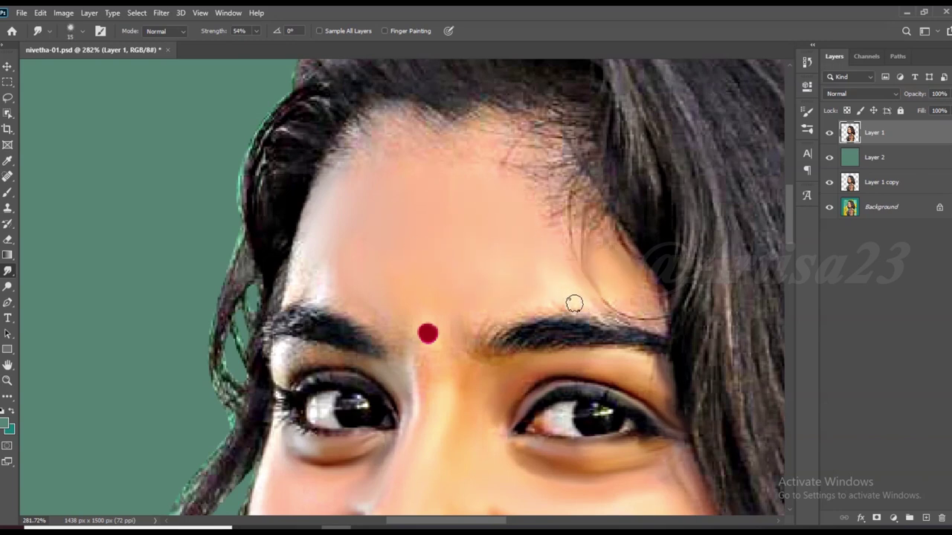
mouse_move(551, 212)
mouse_down()
mouse_move(587, 238)
mouse_move(550, 140)
mouse_up()
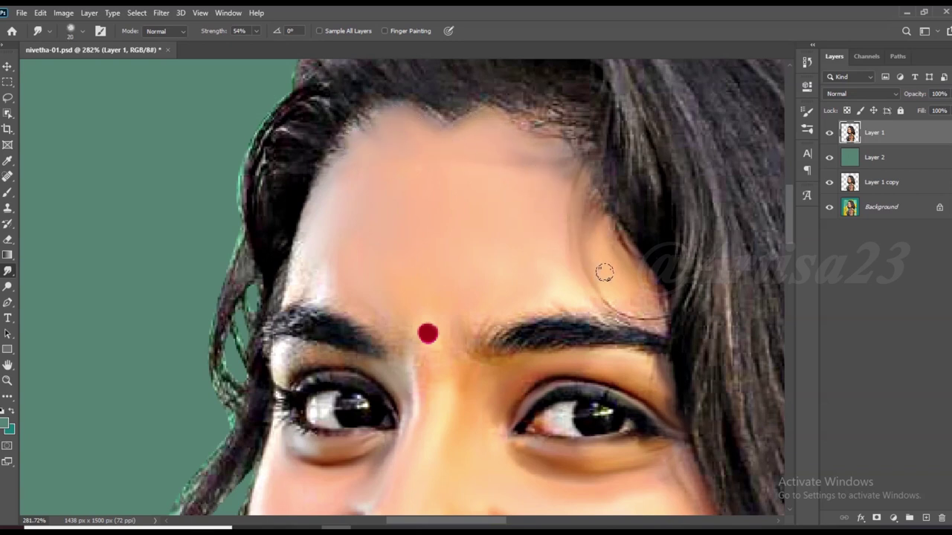
drag(599, 145, 493, 102)
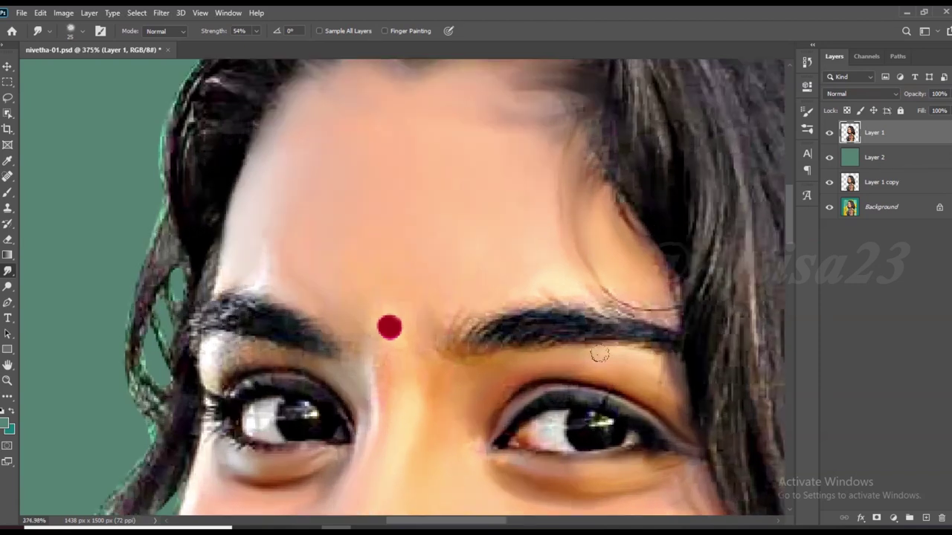
Smooth the right eyebrow and its stray hairs
scroll(444, 268, up, 3)
mouse_move(483, 274)
mouse_down()
mouse_move(632, 267)
mouse_move(447, 264)
mouse_move(381, 251)
mouse_up()
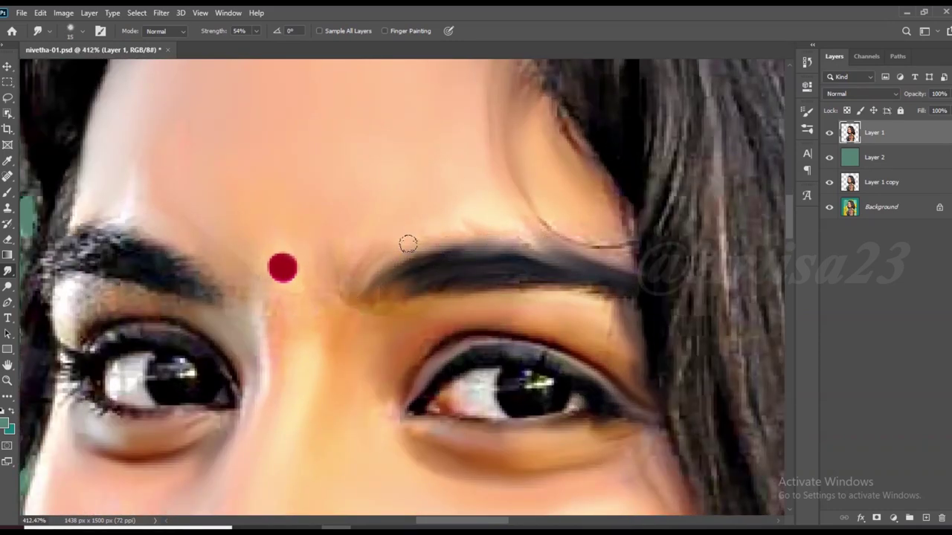
scroll(436, 285, down, 5)
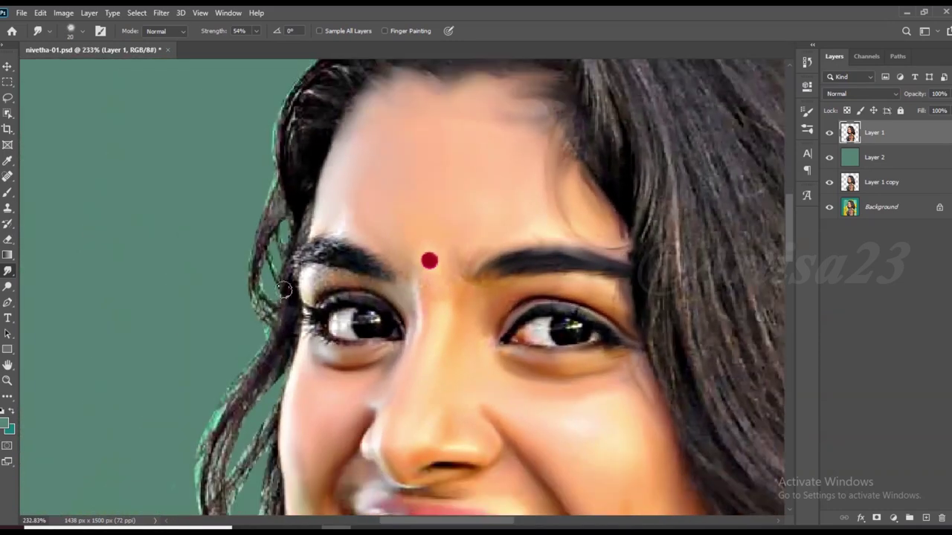
Blend the left eyebrow's stray hairs, the light patch below it, and its shape
scroll(454, 305, up, 6)
key(bracketright)
drag(328, 264, 305, 294)
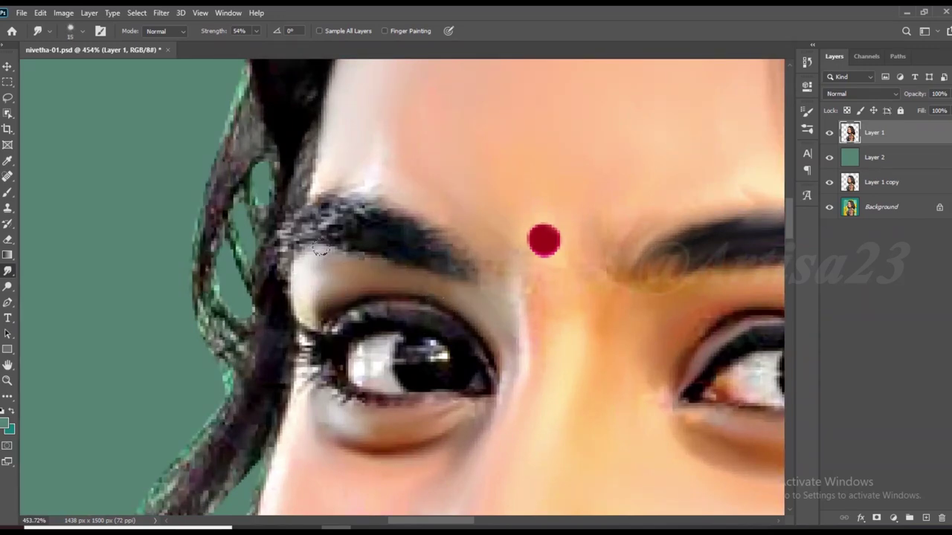
drag(305, 253, 411, 255)
drag(309, 214, 428, 249)
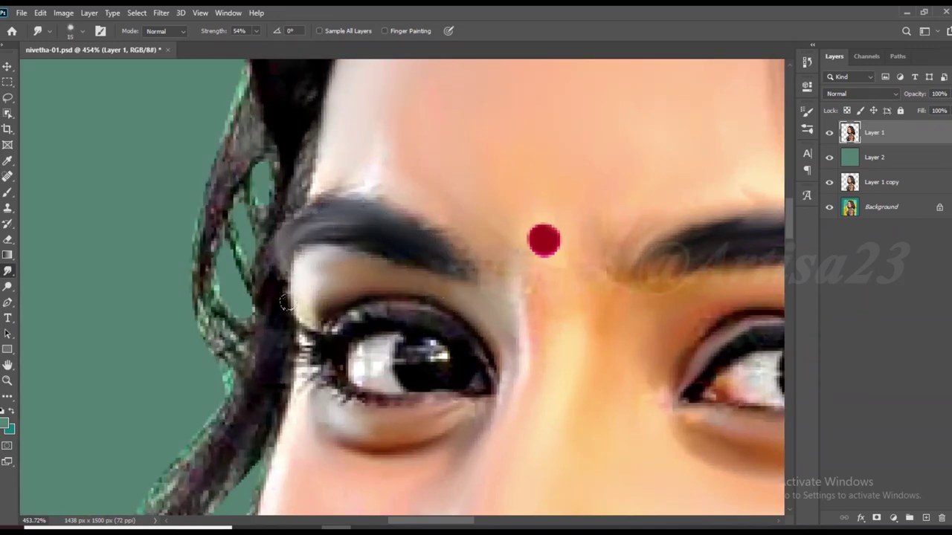
scroll(277, 266, down, 2)
scroll(261, 310, up, 4)
Blend the left pupil's bright highlight and soften the inner-corner lashes
key(bracketleft)
key(bracketleft)
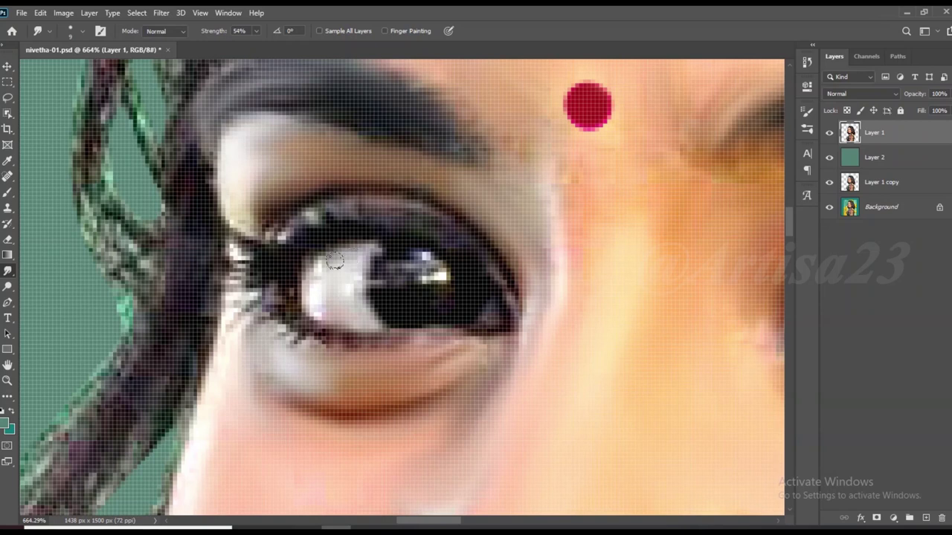
drag(390, 262, 417, 250)
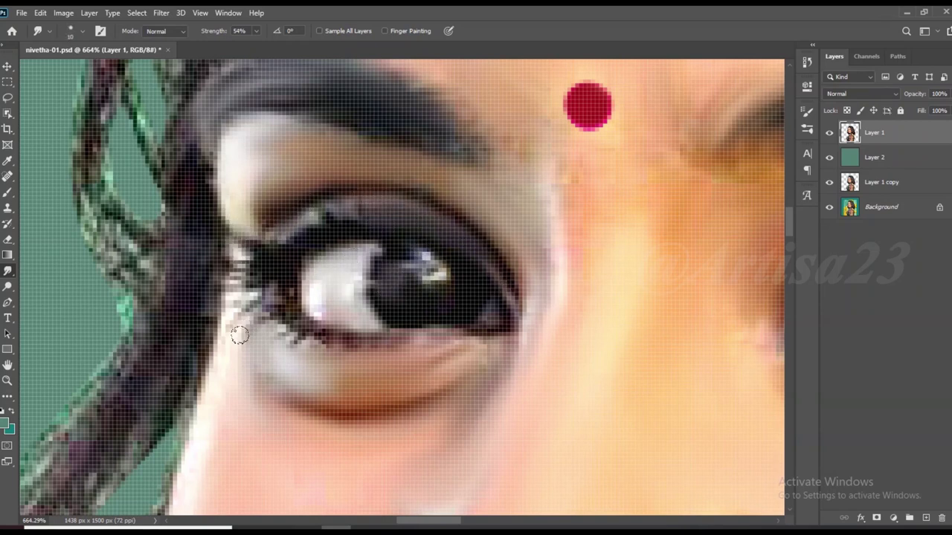
drag(242, 330, 195, 424)
key(bracketright)
scroll(508, 388, down, 5)
scroll(277, 191, up, 5)
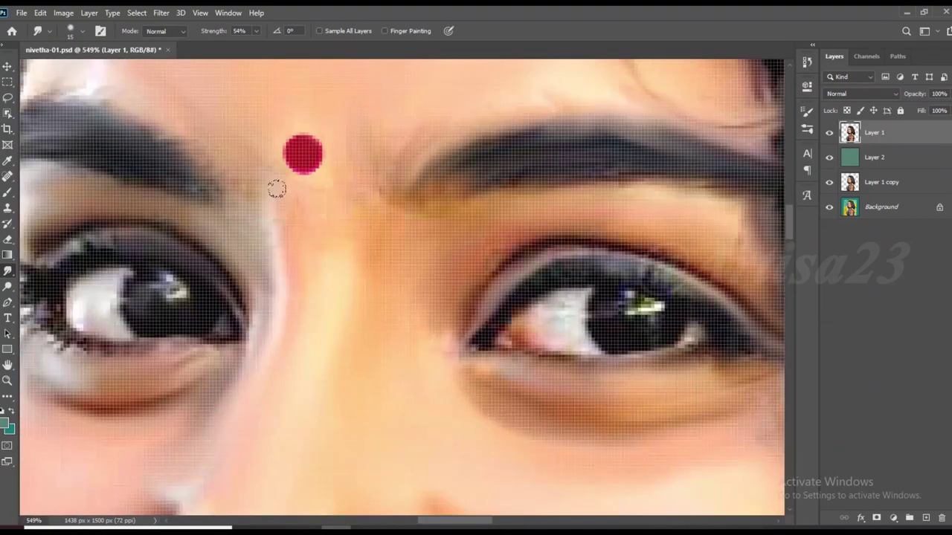
scroll(359, 210, down, 4)
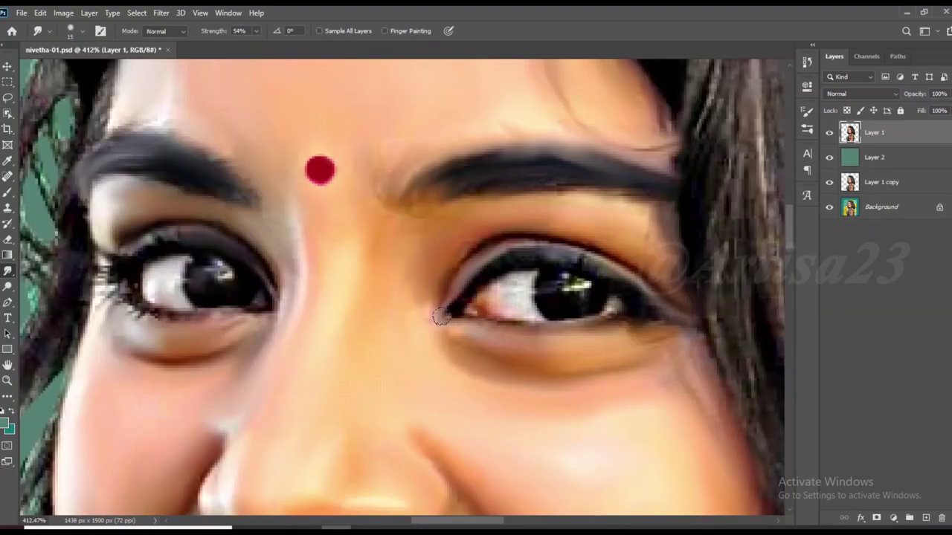
scroll(505, 291, up, 5)
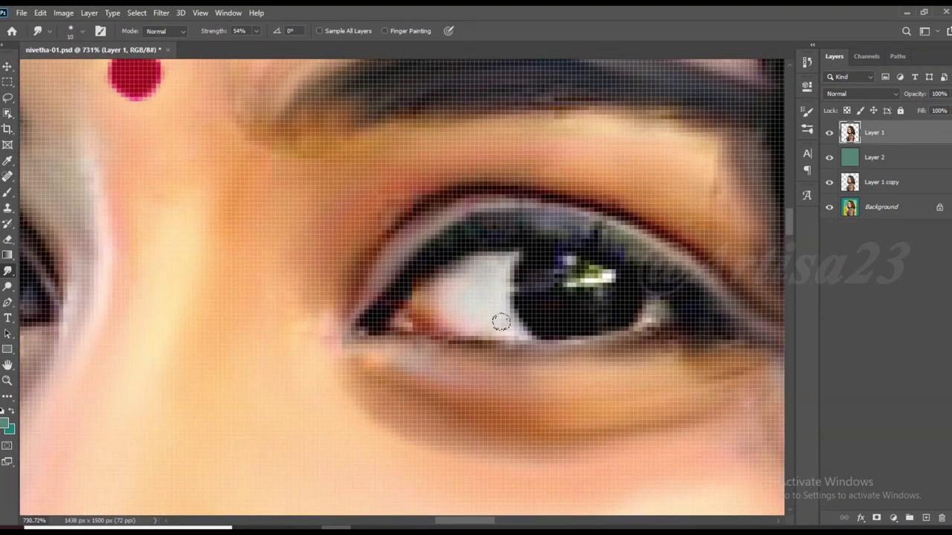
scroll(500, 321, down, 3)
scroll(435, 283, down, 3)
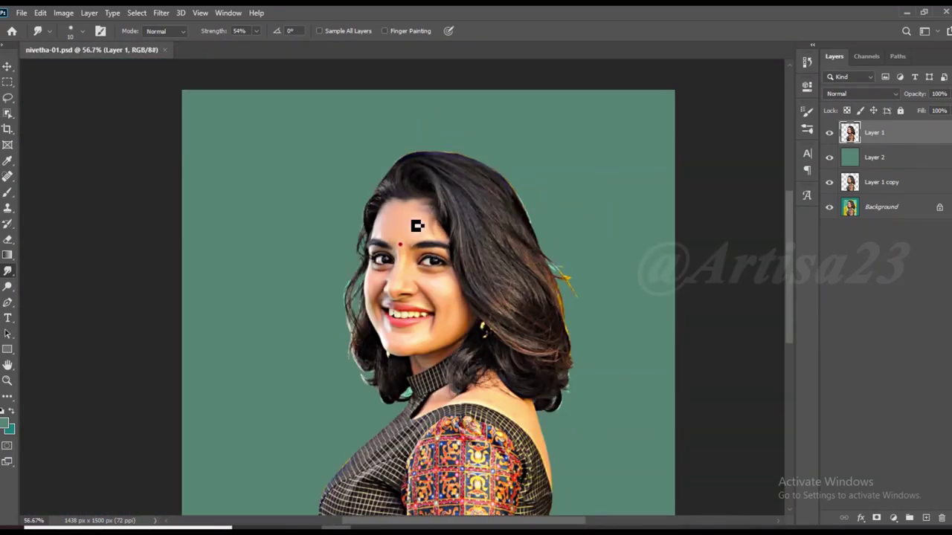
Save the portrait over the existing nivetha-01a file, confirming the replacement
scroll(416, 225, up, 1)
click(22, 12)
click(57, 159)
double_click(138, 102)
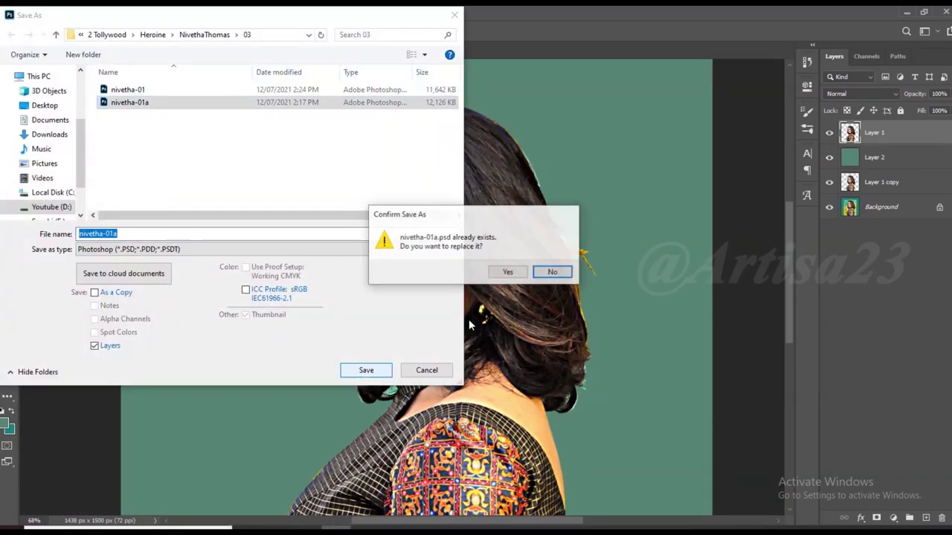
key(y)
Blend stray hair strands at the nape down into the neck skin
scroll(601, 462, up, 2)
scroll(493, 399, up, 2)
scroll(361, 287, up, 1)
mouse_move(422, 240)
mouse_down()
mouse_move(387, 186)
mouse_move(463, 265)
mouse_up()
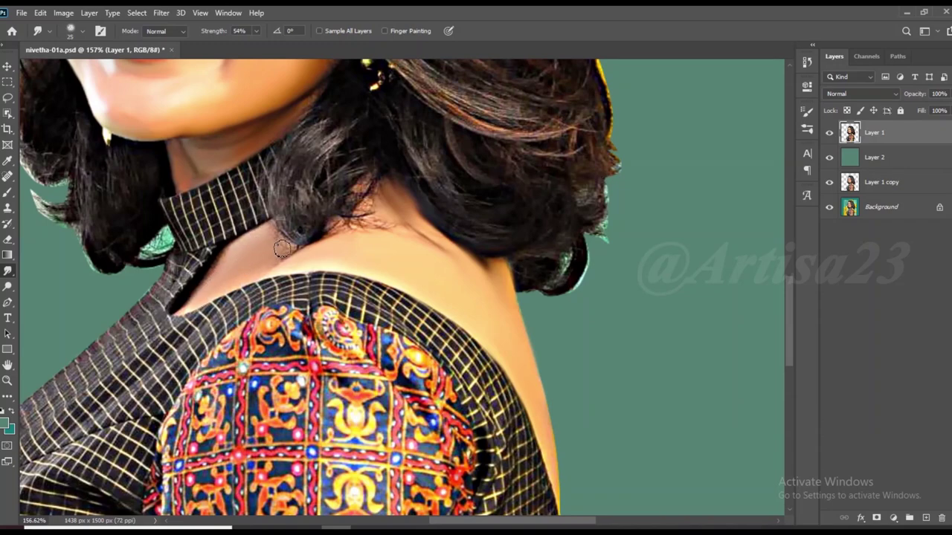
drag(363, 182, 378, 223)
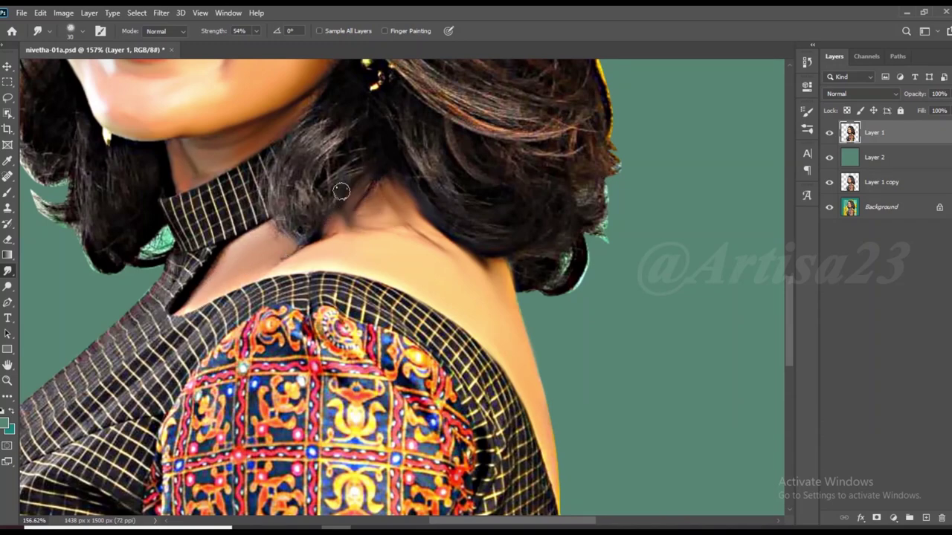
drag(341, 191, 286, 200)
Smudge the plaid collar's grid lines into smooth painted strokes
scroll(186, 201, up, 1)
scroll(186, 201, up, 1)
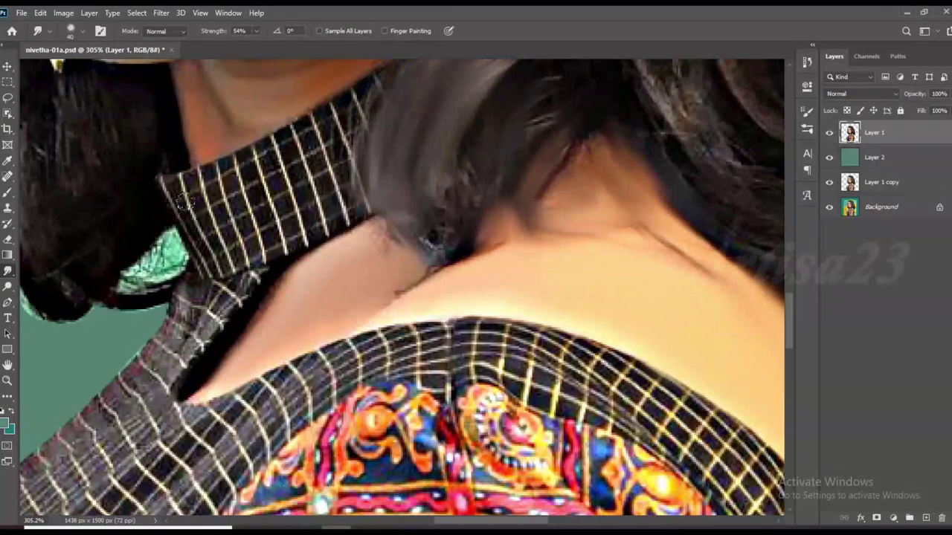
key(p)
click(8, 271)
mouse_move(178, 178)
mouse_down()
mouse_move(297, 148)
mouse_move(342, 102)
mouse_move(276, 206)
mouse_move(287, 212)
mouse_move(251, 245)
mouse_move(152, 255)
mouse_up()
drag(210, 284, 156, 349)
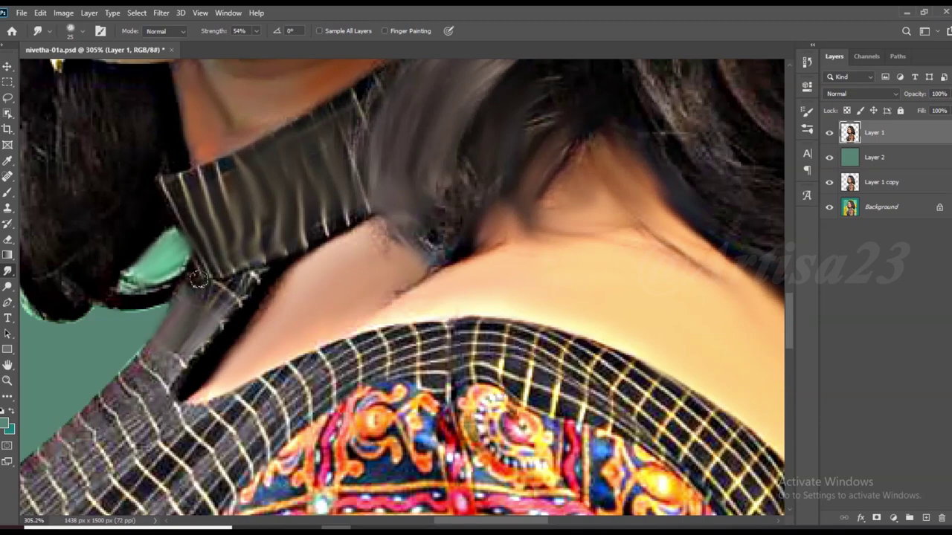
drag(253, 279, 153, 394)
mouse_move(349, 357)
mouse_down()
mouse_move(223, 439)
mouse_move(111, 461)
mouse_up()
drag(112, 461, 132, 376)
Smear the shoulder plaid into dark streaks running down-left
scroll(132, 378, down, 2)
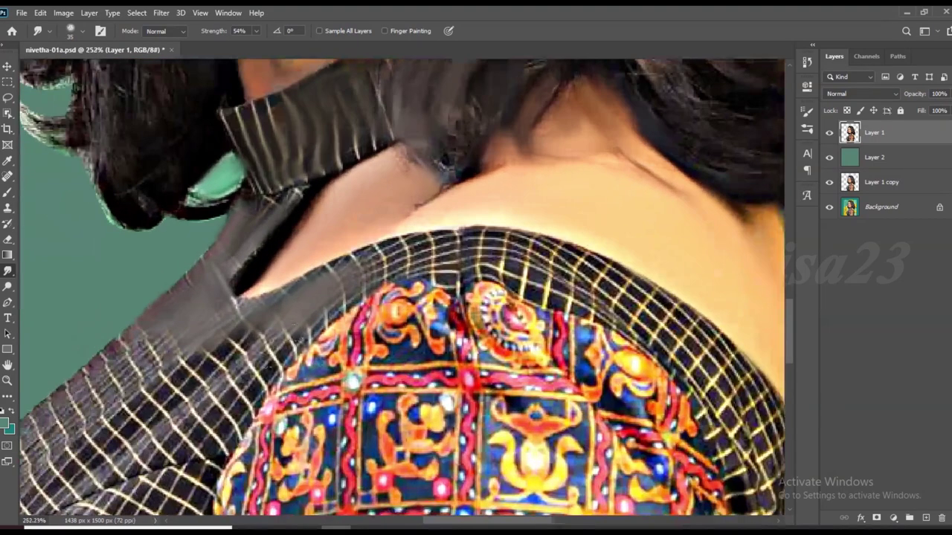
scroll(156, 357, down, 2)
drag(169, 351, 97, 446)
drag(283, 350, 52, 491)
drag(312, 394, 167, 472)
scroll(307, 283, down, 2)
drag(305, 342, 97, 424)
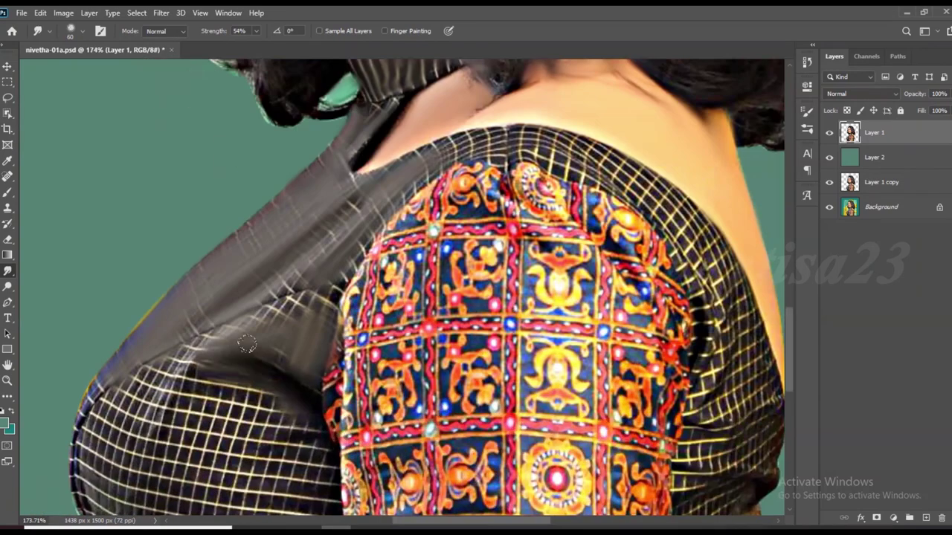
scroll(97, 424, down, 2)
scroll(244, 327, up, 2)
Smooth away the grid below the collar and across the left shoulder with a larger brush
drag(297, 350, 197, 446)
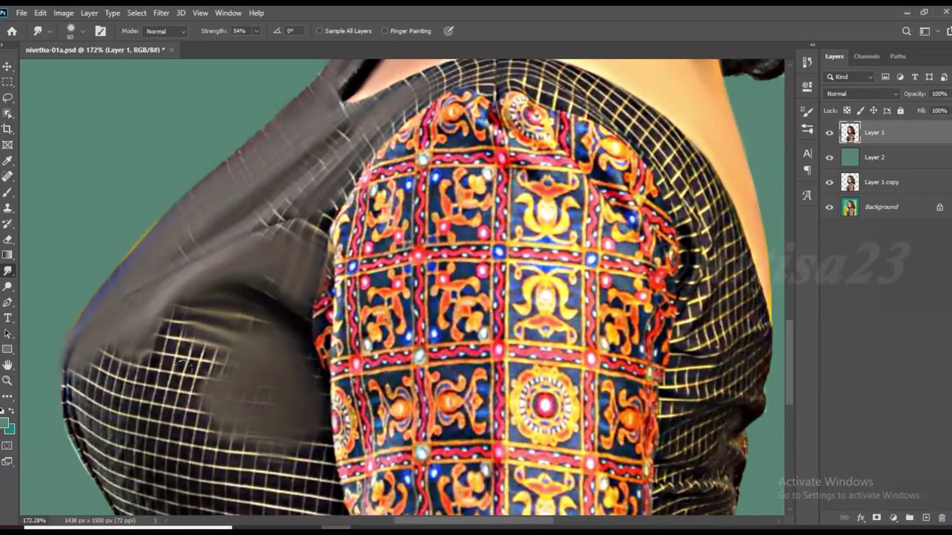
drag(245, 327, 134, 439)
drag(200, 357, 70, 454)
drag(160, 394, 63, 487)
scroll(153, 303, down, 1)
key(bracketright)
drag(175, 327, 112, 446)
drag(297, 372, 185, 454)
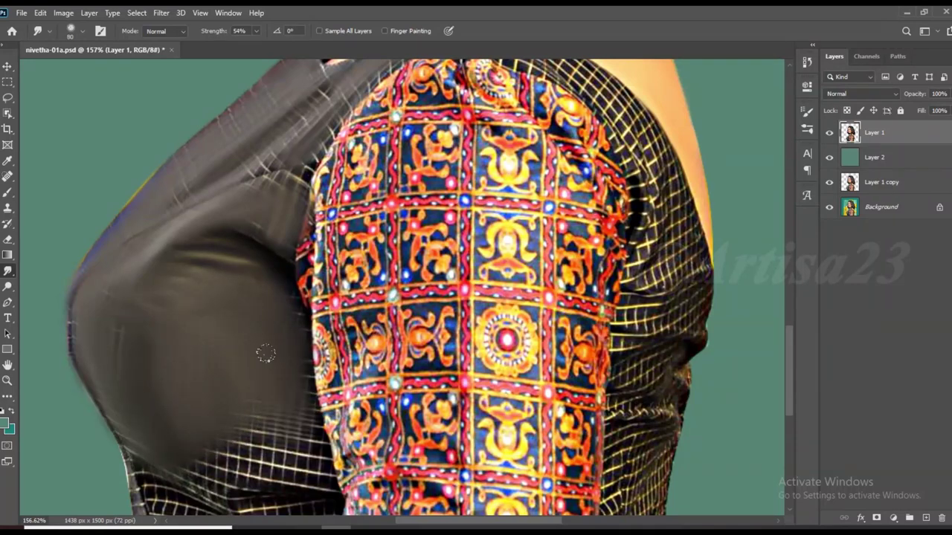
scroll(282, 409, down, 3)
mouse_move(283, 427)
mouse_down()
mouse_move(246, 442)
mouse_move(186, 409)
mouse_up()
Smooth the dark grid fabric to the right of and along the sleeve edge
scroll(610, 303, up, 2)
mouse_move(503, 461)
mouse_down()
mouse_move(517, 368)
mouse_move(500, 286)
mouse_move(539, 256)
mouse_move(535, 190)
mouse_move(565, 178)
mouse_up()
scroll(584, 263, up, 2)
mouse_move(576, 245)
mouse_down()
mouse_move(547, 145)
mouse_move(541, 304)
mouse_up()
drag(529, 385, 528, 476)
key(bracketleft)
mouse_move(461, 447)
mouse_down()
mouse_move(465, 334)
mouse_move(487, 208)
mouse_move(476, 97)
mouse_up()
Smooth the plaid stripes along the sleeve's top edge, resizing the brush as needed
scroll(483, 171, down, 3)
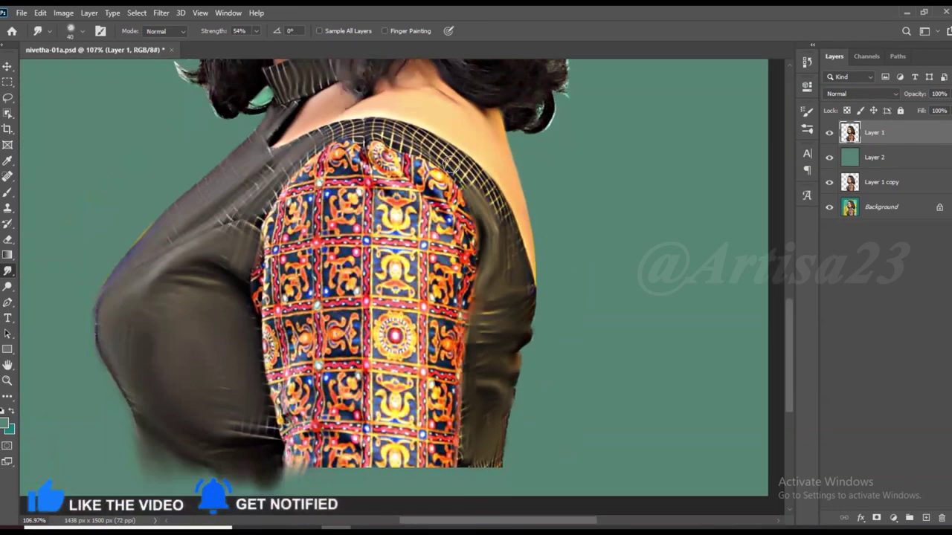
scroll(484, 171, up, 3)
key(bracketright)
drag(431, 149, 342, 93)
scroll(416, 178, down, 3)
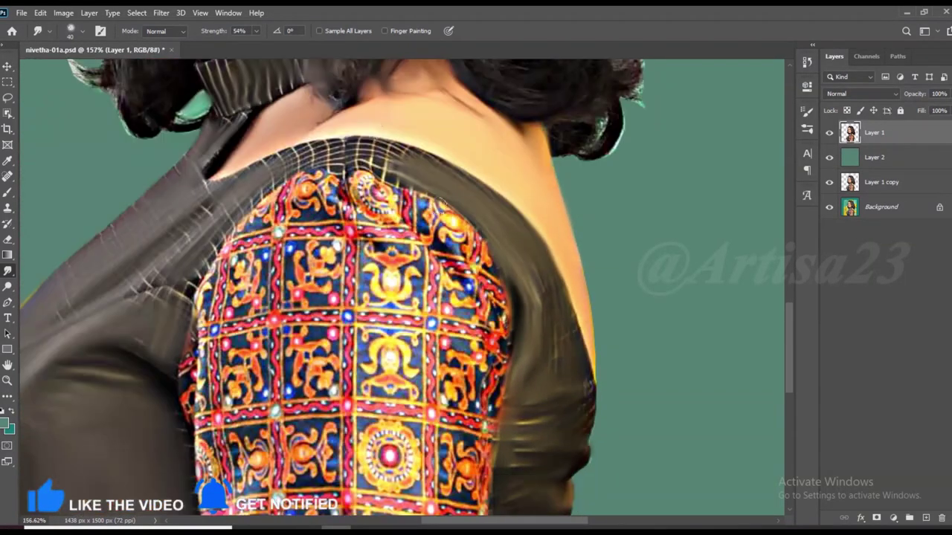
scroll(416, 179, up, 4)
key(bracketleft)
drag(397, 153, 275, 160)
key(bracketleft)
key(bracketleft)
drag(327, 175, 156, 201)
Smooth a patch of dark fabric and begin streaking the lower sleeve pattern
drag(227, 180, 186, 238)
scroll(439, 406, down, 5)
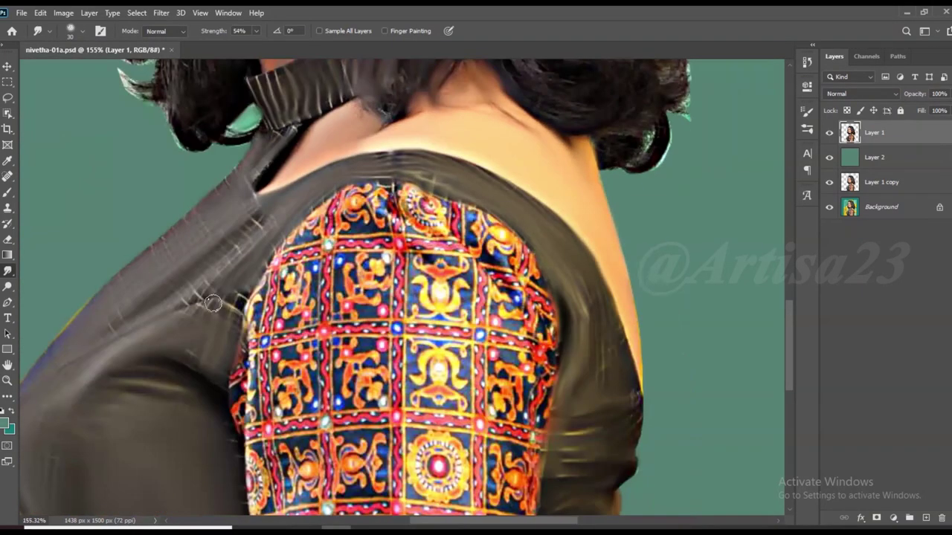
key(bracketright)
drag(385, 391, 257, 375)
Smear the lower sleeve pattern into streaks and a soft band
drag(260, 327, 356, 327)
key(bracketleft)
drag(405, 357, 322, 353)
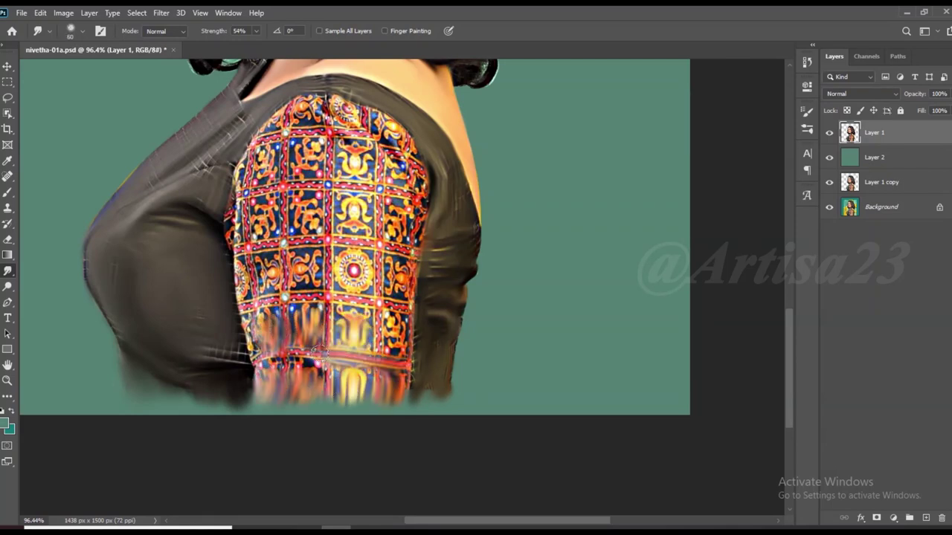
key(bracketright)
key(bracketright)
drag(249, 299, 394, 298)
mouse_move(346, 268)
mouse_down()
mouse_move(375, 274)
mouse_move(238, 249)
mouse_move(321, 275)
mouse_up()
Smear the upper sleeve, its ornate top and right side, then view the whole image
key(bracketright)
key(bracketright)
key(bracketright)
mouse_move(417, 197)
mouse_down()
mouse_move(406, 212)
mouse_move(280, 212)
mouse_up()
key(bracketleft)
key(bracketleft)
key(bracketleft)
mouse_move(252, 167)
mouse_down()
mouse_move(383, 171)
mouse_move(247, 159)
mouse_move(237, 238)
mouse_up()
key(bracketright)
key(bracketright)
mouse_move(256, 138)
mouse_down()
mouse_move(406, 137)
mouse_move(418, 179)
mouse_up()
drag(346, 111, 305, 105)
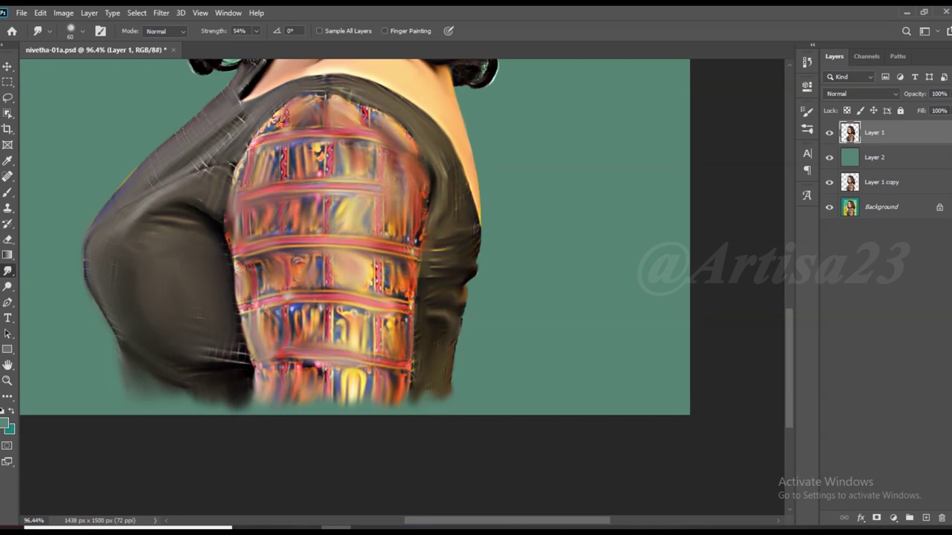
drag(403, 151, 389, 260)
mouse_move(400, 315)
mouse_down()
mouse_move(401, 379)
mouse_move(320, 375)
mouse_up()
key(ctrl+0)
scroll(408, 131, up, 5)
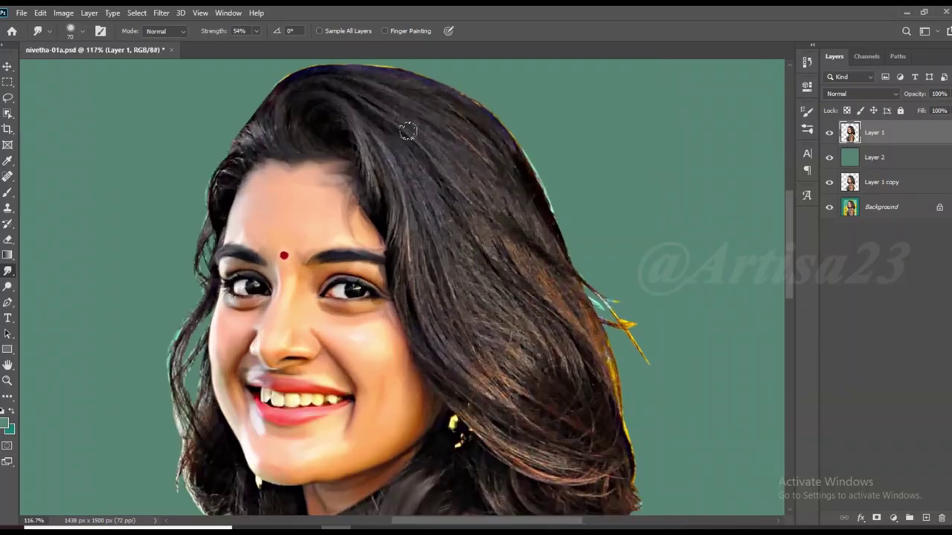
Smooth the hair strands beside the face and on the right back, pulling the edge outward
drag(408, 130, 421, 327)
drag(437, 212, 535, 405)
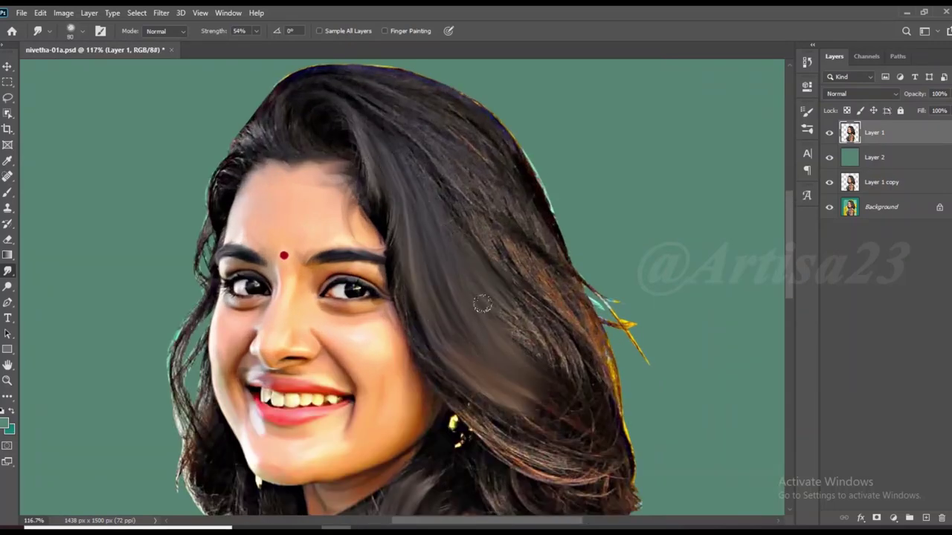
drag(482, 305, 532, 321)
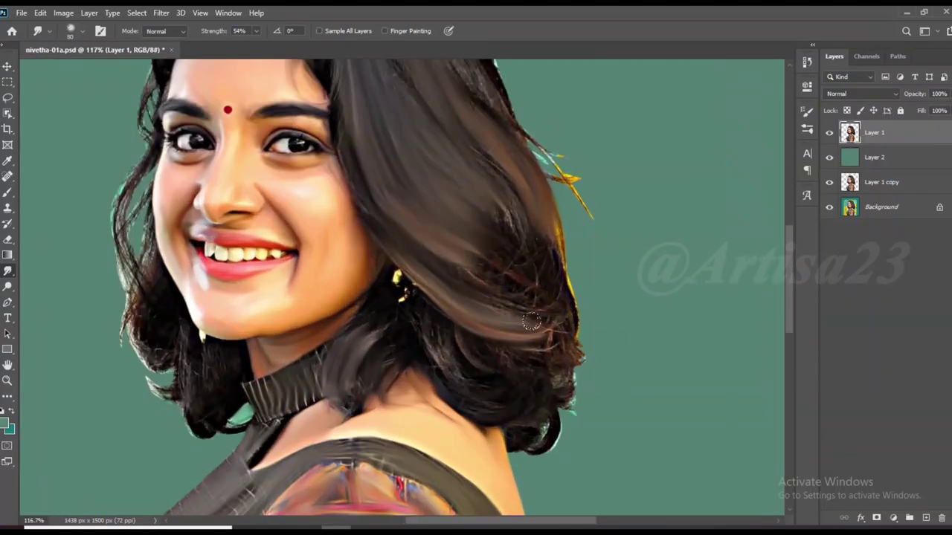
drag(487, 205, 547, 271)
drag(535, 231, 537, 365)
mouse_move(438, 338)
mouse_down()
mouse_move(471, 389)
mouse_move(570, 369)
mouse_move(574, 402)
mouse_move(534, 434)
mouse_up()
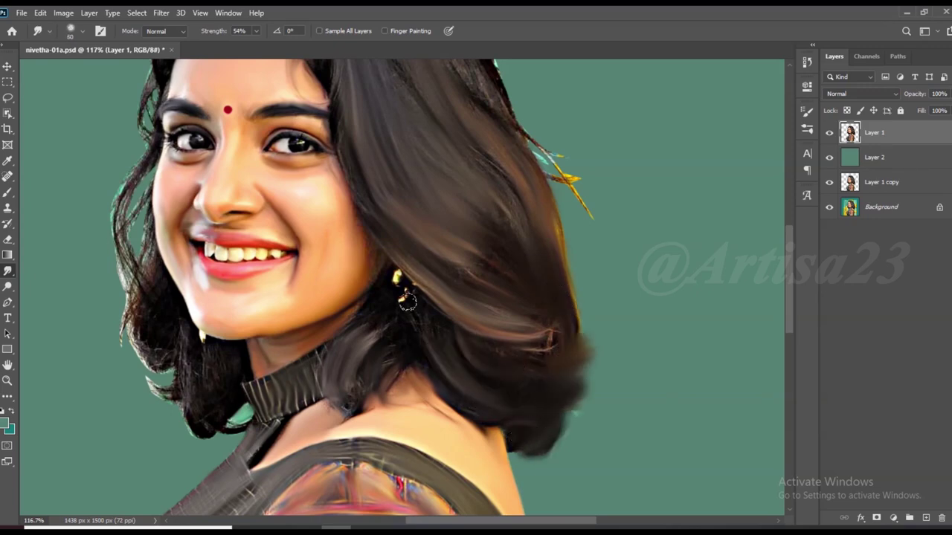
drag(503, 133, 589, 192)
Smooth and reshape the top and right hair outline, removing the colour fringe
scroll(616, 217, up, 3)
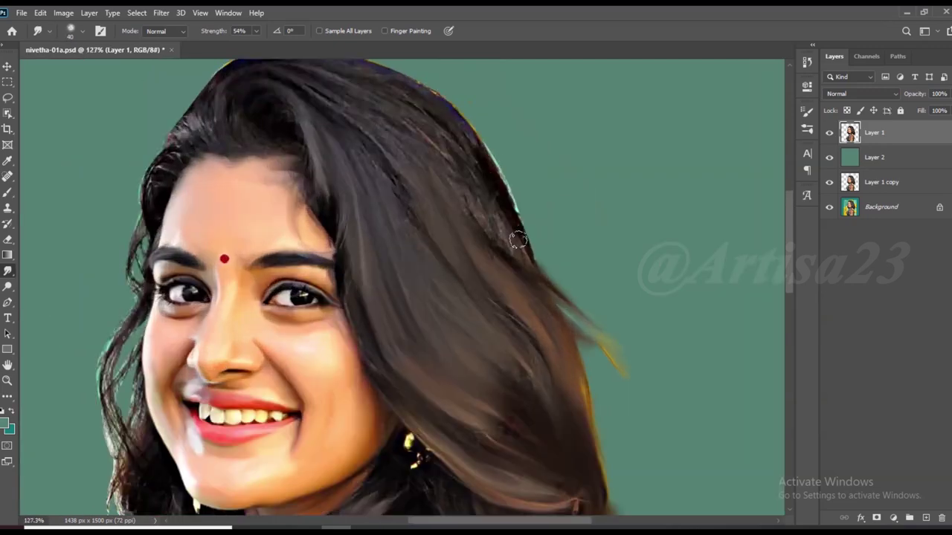
scroll(380, 201, up, 3)
drag(462, 217, 535, 298)
drag(554, 223, 639, 312)
mouse_move(416, 112)
mouse_down()
mouse_move(655, 245)
mouse_move(695, 357)
mouse_up()
drag(568, 134, 655, 253)
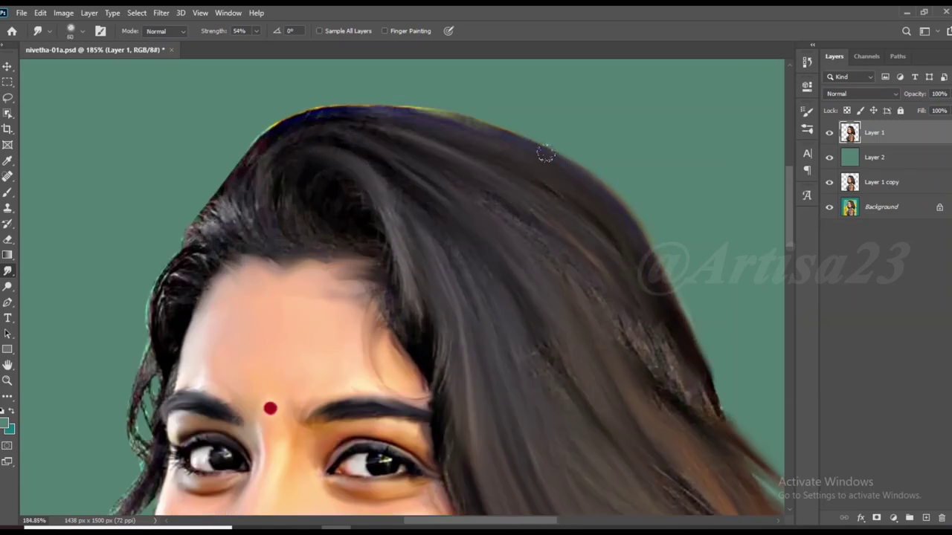
drag(553, 159, 653, 214)
drag(682, 273, 699, 357)
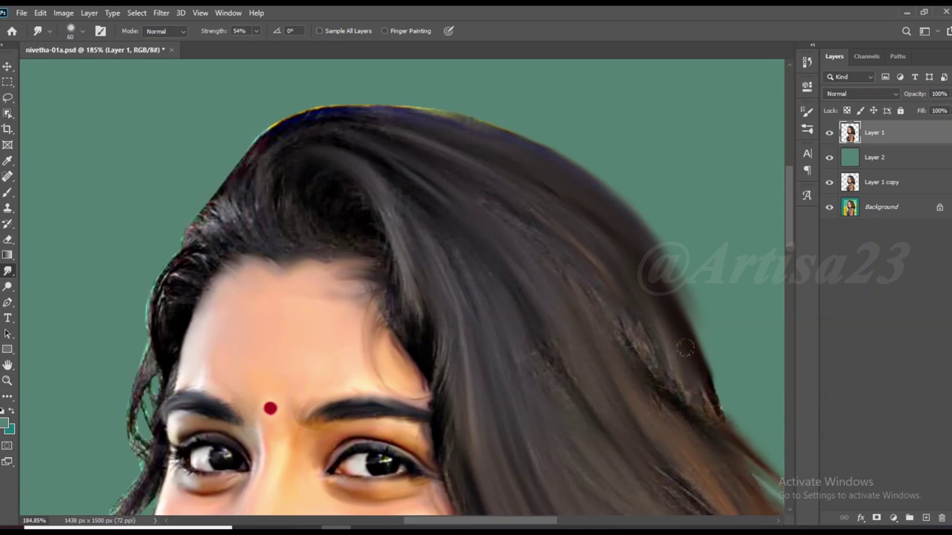
drag(639, 290, 673, 379)
Smooth the hair's top, upper-left and left outlines
scroll(359, 112, up, 1)
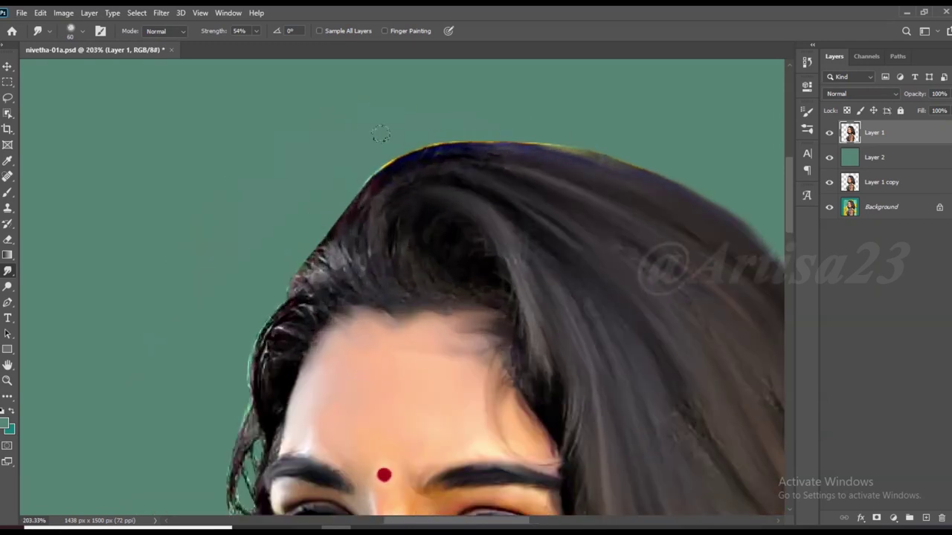
mouse_move(448, 141)
mouse_down()
mouse_move(601, 159)
mouse_move(680, 194)
mouse_up()
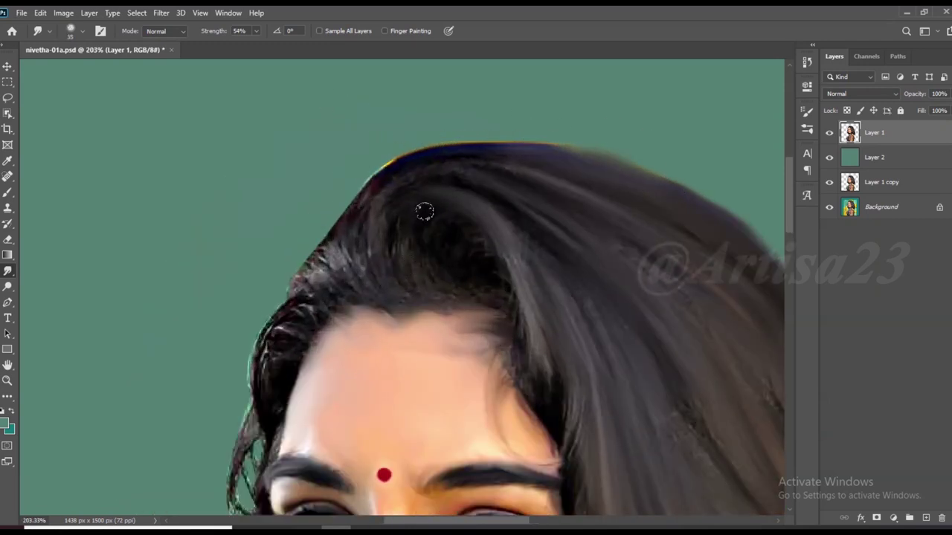
drag(390, 192, 317, 248)
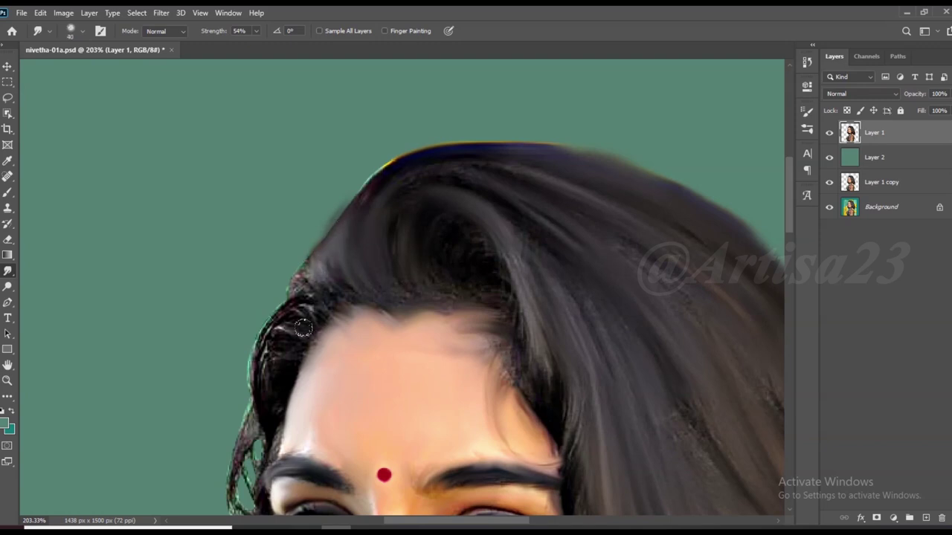
drag(279, 318, 256, 401)
key(])
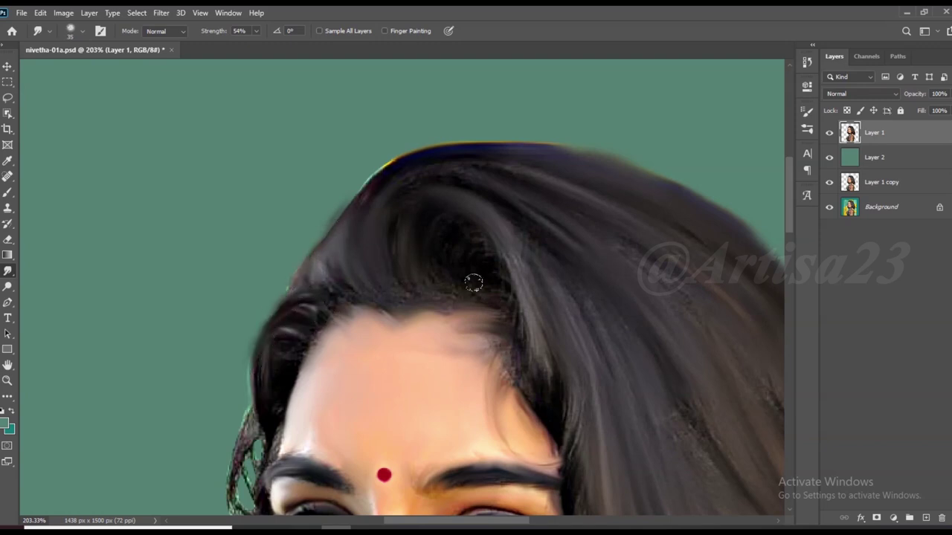
scroll(501, 251, up, 3)
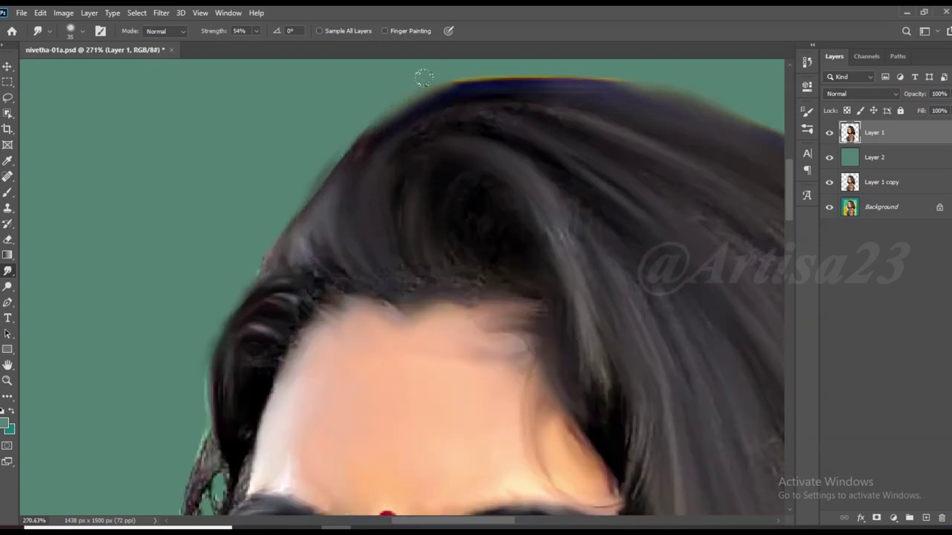
scroll(395, 168, down, 3)
scroll(312, 297, up, 3)
Smudge the left-side hair strands and those near the chin into soft strokes
drag(320, 231, 271, 383)
drag(312, 316, 275, 413)
scroll(307, 299, down, 2)
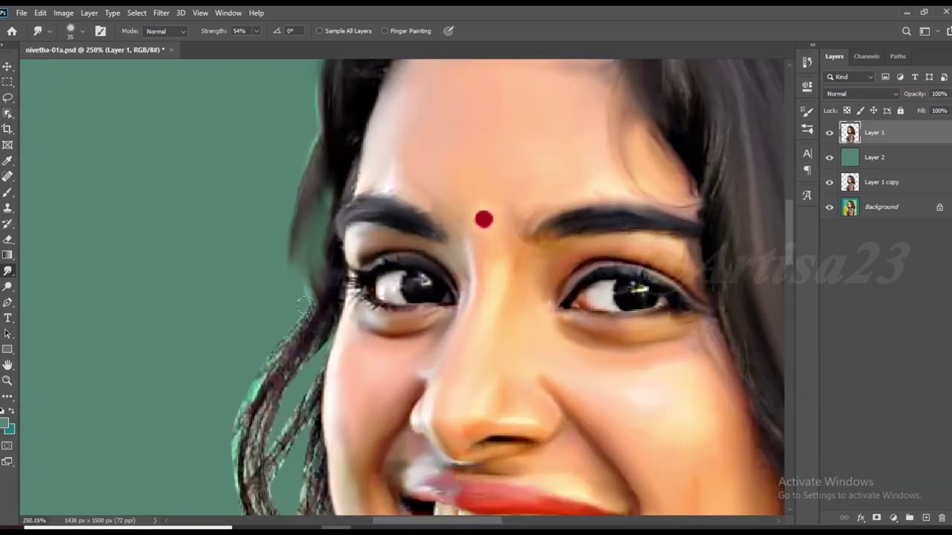
scroll(307, 298, down, 3)
scroll(307, 299, up, 2)
drag(294, 290, 260, 446)
drag(320, 446, 305, 335)
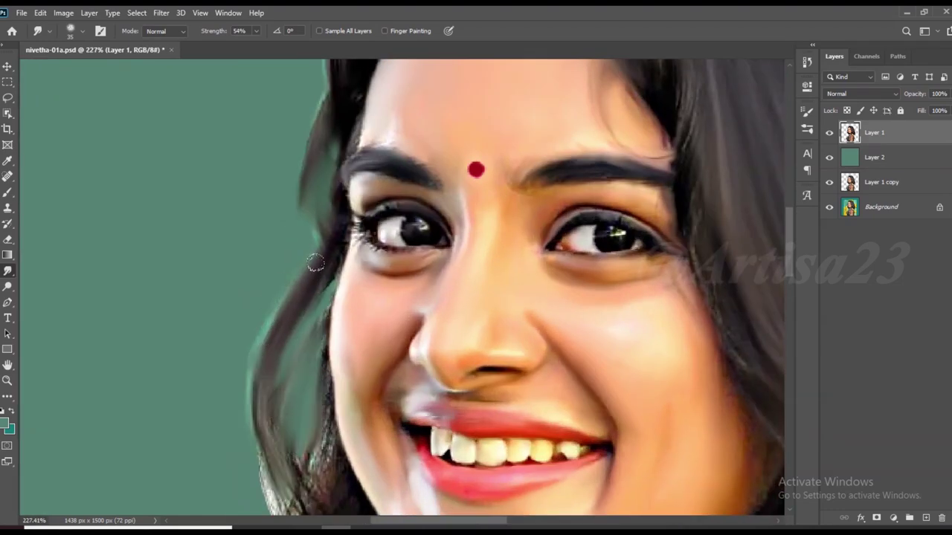
drag(315, 263, 290, 346)
scroll(290, 313, down, 3)
scroll(255, 228, down, 1)
scroll(230, 344, up, 4)
mouse_move(282, 386)
mouse_down()
mouse_move(231, 344)
mouse_move(287, 370)
mouse_up()
Blend the stray left hair strands into the teal background
drag(264, 205, 227, 368)
drag(319, 379, 279, 439)
drag(294, 390, 325, 418)
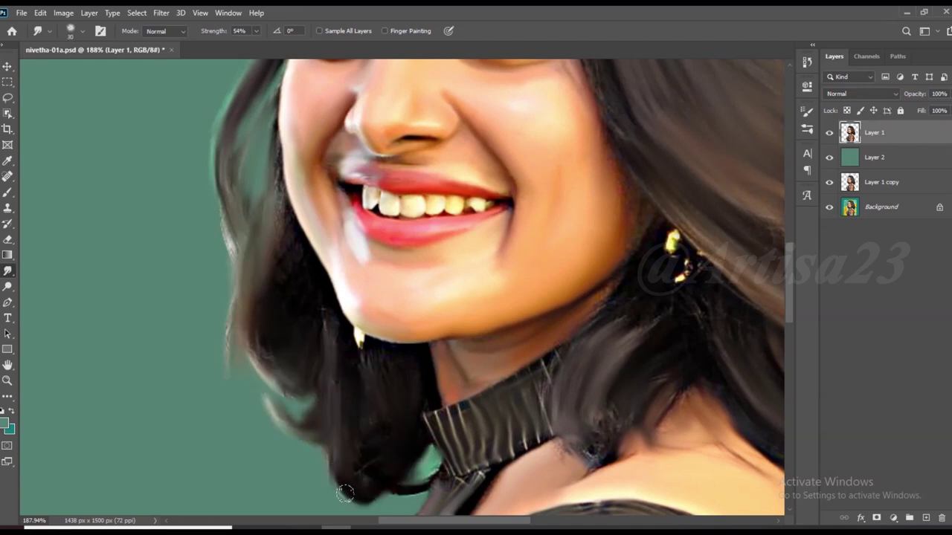
scroll(335, 424, down, 1)
scroll(334, 456, down, 2)
scroll(431, 223, down, 2)
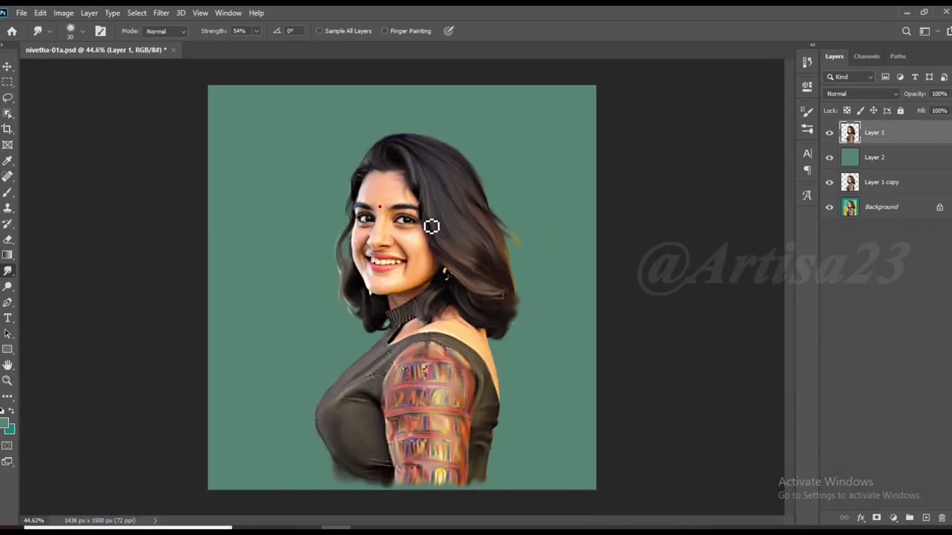
Save, then fade the arm's lower edge into the background with a much larger brush
key(ctrl+s)
scroll(527, 471, up, 3)
key(bracketright)
key(bracketright)
key(bracketright)
mouse_move(473, 380)
mouse_down()
mouse_move(349, 376)
mouse_move(230, 327)
mouse_move(499, 346)
mouse_up()
key(bracketright)
drag(331, 383, 373, 377)
key(ctrl+0)
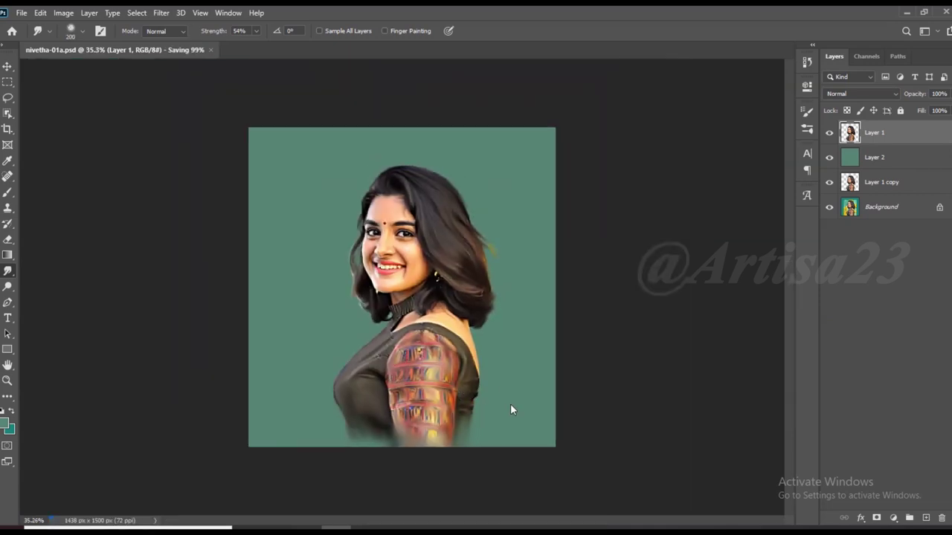
Crop the canvas wider to 1628 px and stretch the green backdrop layer to fill it
key(c)
drag(568, 281, 589, 281)
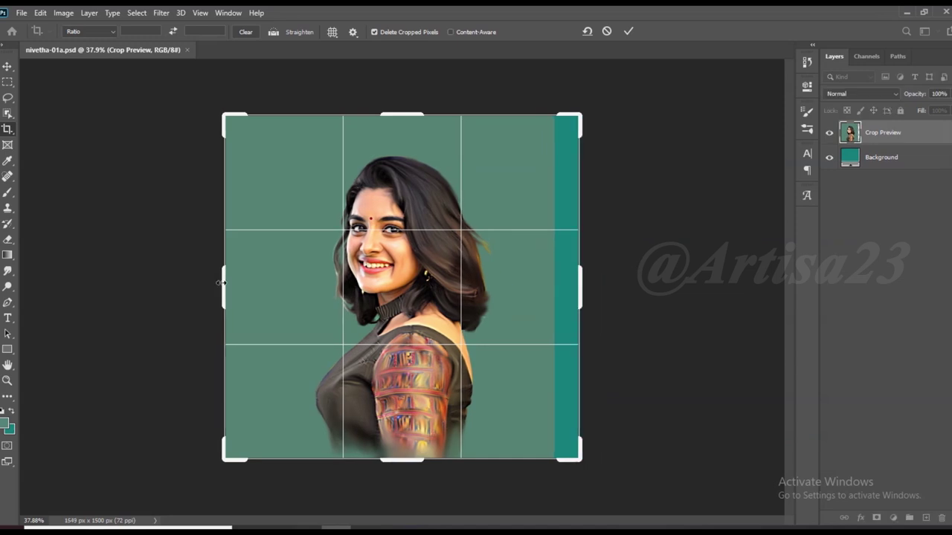
drag(236, 283, 217, 282)
key(Return)
click(876, 156)
key(ctrl+t)
key(Return)
Save over nivetha-01.psd and add a new empty Layer 3
key(ctrl+s)
scroll(85, 68, up, 2)
click(21, 13)
click(47, 157)
click(121, 89)
click(365, 370)
click(926, 518)
Select a large textured brush from the Artisa23 set with opacity set to 59%
key(b)
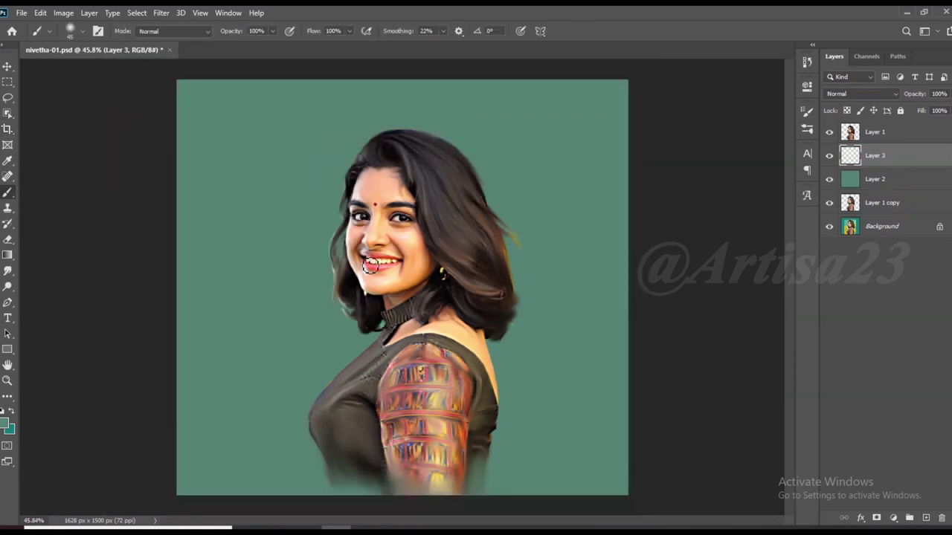
click(807, 128)
scroll(637, 269, down, 3)
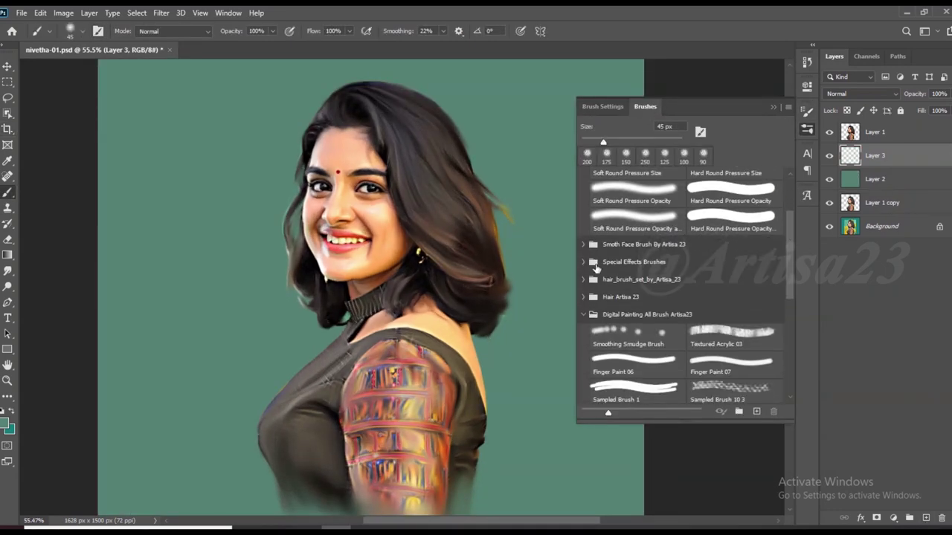
scroll(637, 298, down, 2)
click(633, 357)
click(806, 128)
scroll(402, 289, down, 1)
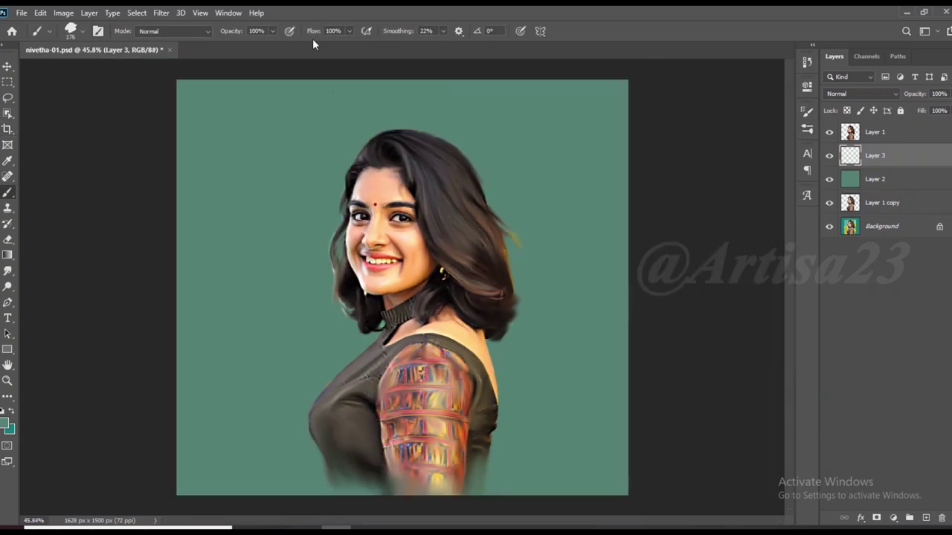
click(272, 31)
drag(275, 45, 250, 46)
scroll(401, 290, up, 1)
Paint dark black smoke around both shoulders and beside the arm
key(d)
drag(509, 327, 509, 417)
mouse_move(356, 324)
mouse_down()
mouse_move(327, 364)
mouse_move(279, 379)
mouse_up()
mouse_move(524, 342)
mouse_down()
mouse_move(511, 446)
mouse_move(546, 433)
mouse_up()
mouse_move(554, 368)
mouse_down()
mouse_move(487, 455)
mouse_move(517, 490)
mouse_up()
drag(297, 409, 310, 354)
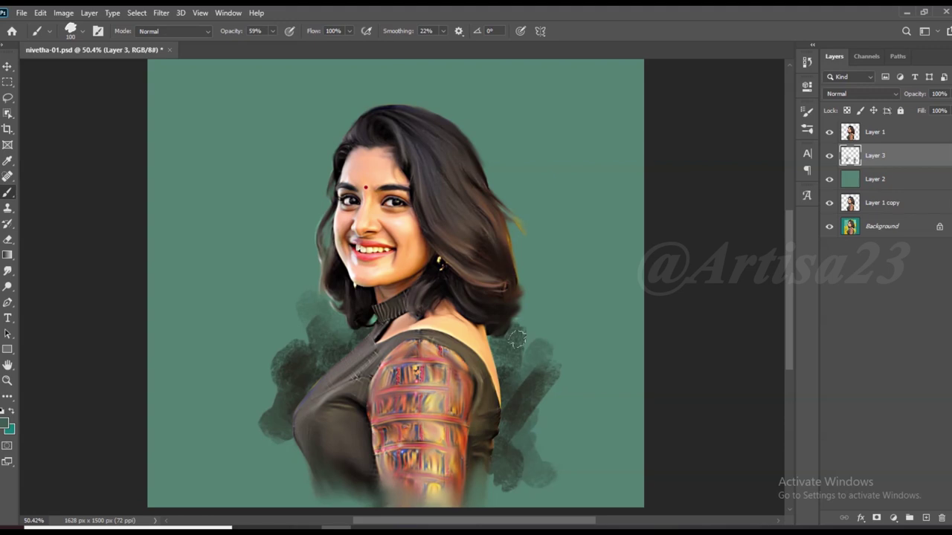
Paint a tan glow right of the hair and light green left of and above the head
drag(493, 222, 505, 169)
mouse_move(517, 238)
mouse_down()
mouse_move(550, 316)
mouse_move(510, 197)
mouse_up()
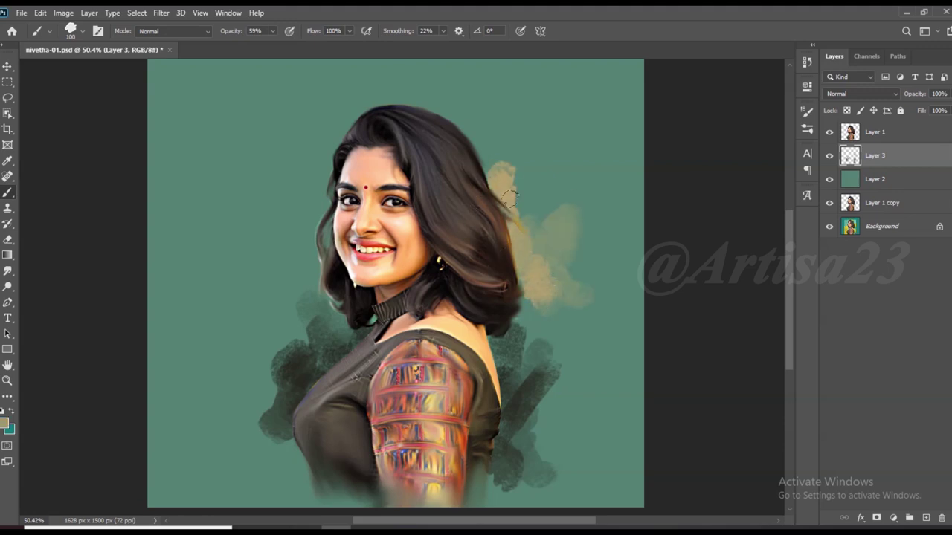
click(4, 422)
click(696, 195)
click(809, 91)
mouse_move(345, 137)
mouse_down()
mouse_move(258, 305)
mouse_move(327, 350)
mouse_move(295, 295)
mouse_up()
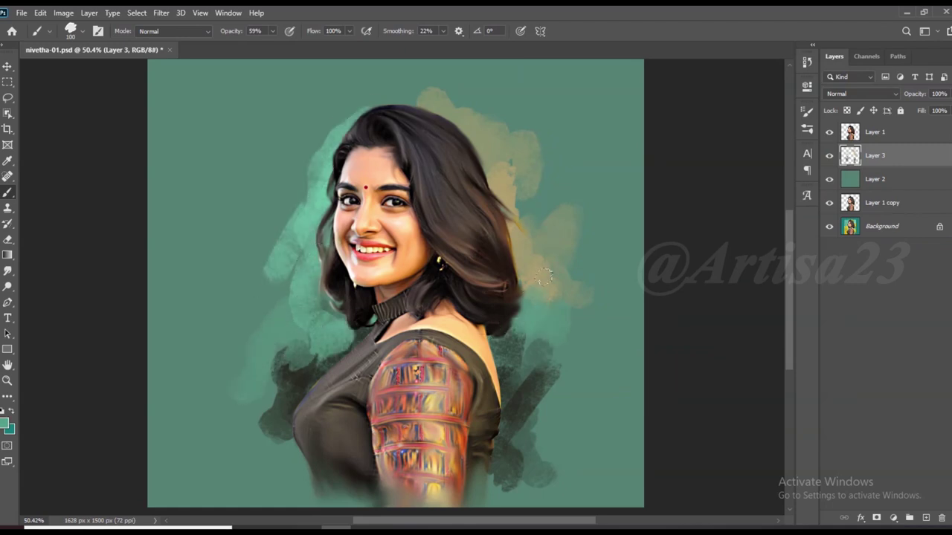
mouse_move(350, 126)
mouse_down()
mouse_move(319, 75)
mouse_move(409, 112)
mouse_up()
mouse_move(320, 126)
mouse_down()
mouse_move(290, 212)
mouse_move(300, 240)
mouse_up()
With a larger brush, deepen dark smoke across the lower background around both shoulders
key(bracketright)
key(bracketright)
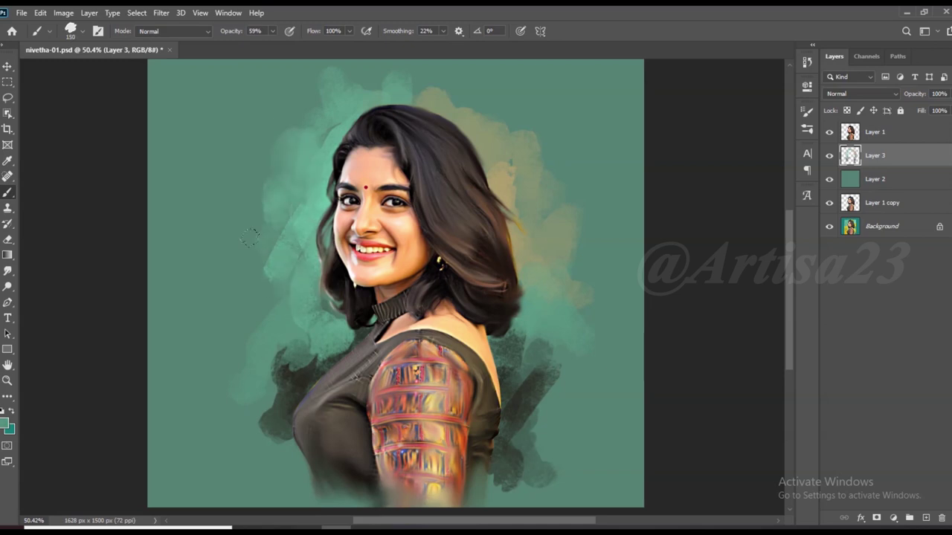
mouse_move(256, 343)
mouse_down()
mouse_move(313, 335)
mouse_move(238, 438)
mouse_move(304, 498)
mouse_up()
mouse_move(551, 454)
mouse_down()
mouse_move(516, 452)
mouse_move(517, 394)
mouse_up()
mouse_move(556, 421)
mouse_down()
mouse_move(567, 404)
mouse_move(610, 472)
mouse_up()
mouse_move(335, 335)
mouse_down()
mouse_move(253, 411)
mouse_move(223, 484)
mouse_up()
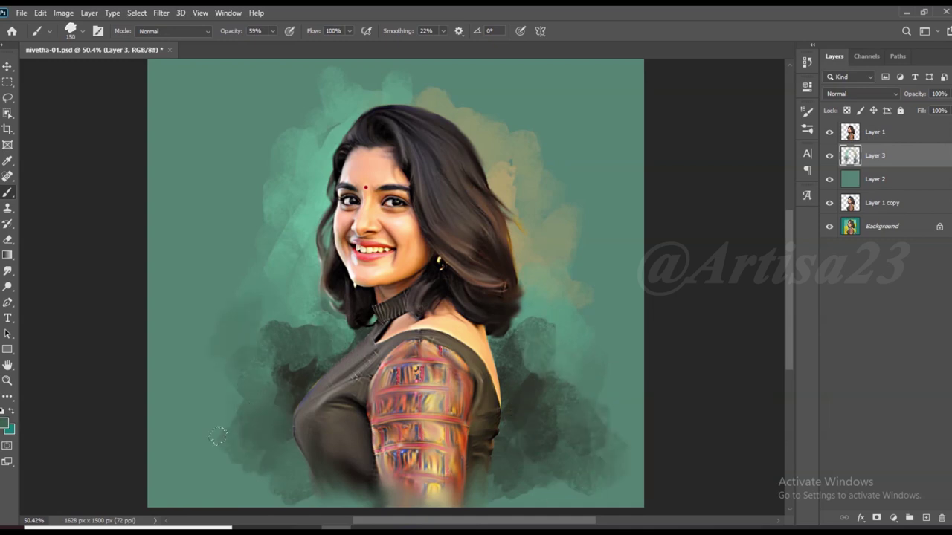
drag(301, 393, 301, 485)
mouse_move(530, 469)
mouse_down()
mouse_move(550, 444)
mouse_move(524, 450)
mouse_move(554, 494)
mouse_up()
drag(345, 338, 286, 358)
Paint lighter mint beside the hair's left edge over the dark streaks
click(8, 429)
click(595, 106)
click(812, 91)
mouse_move(333, 133)
mouse_down()
mouse_move(316, 238)
mouse_move(327, 296)
mouse_up()
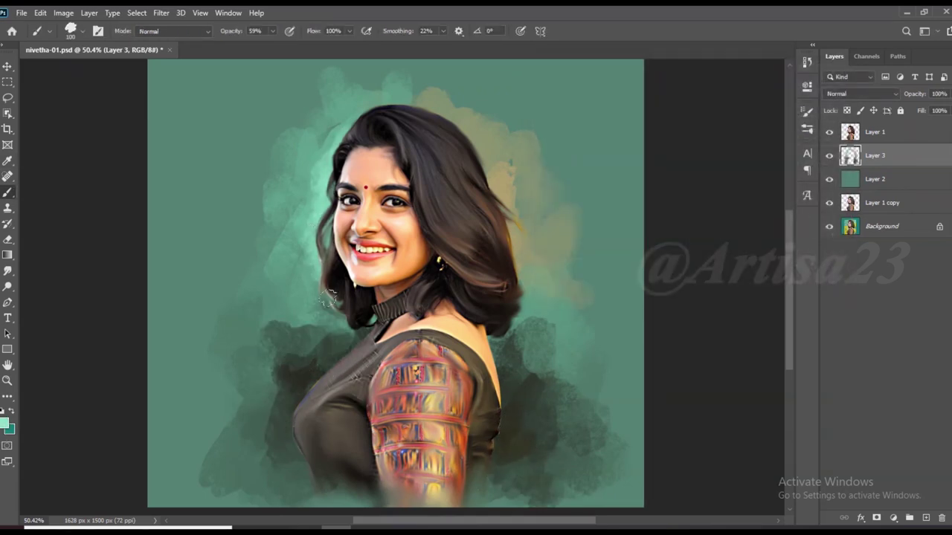
alt+click(334, 112)
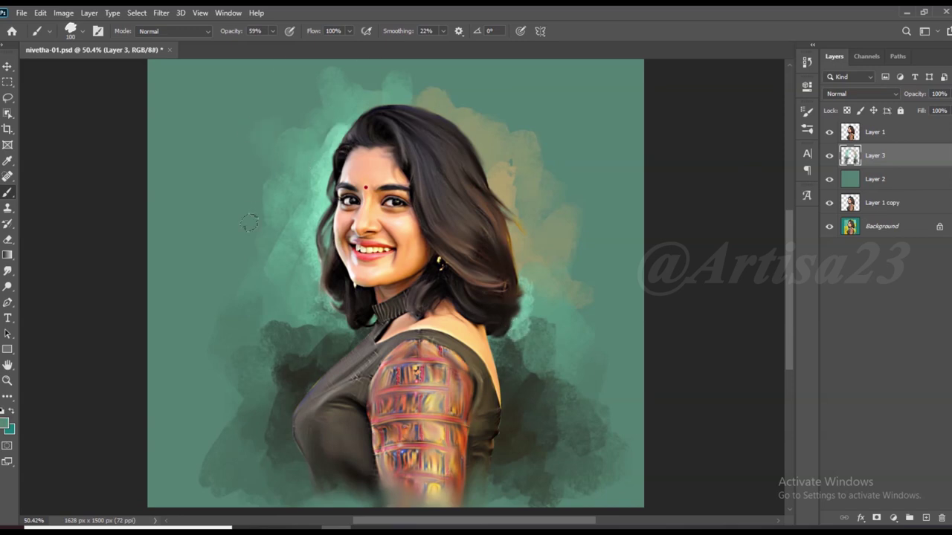
mouse_move(290, 182)
mouse_down()
mouse_move(234, 252)
mouse_move(257, 305)
mouse_up()
Sample background colours and softly darken the lower-left background
alt+click(310, 319)
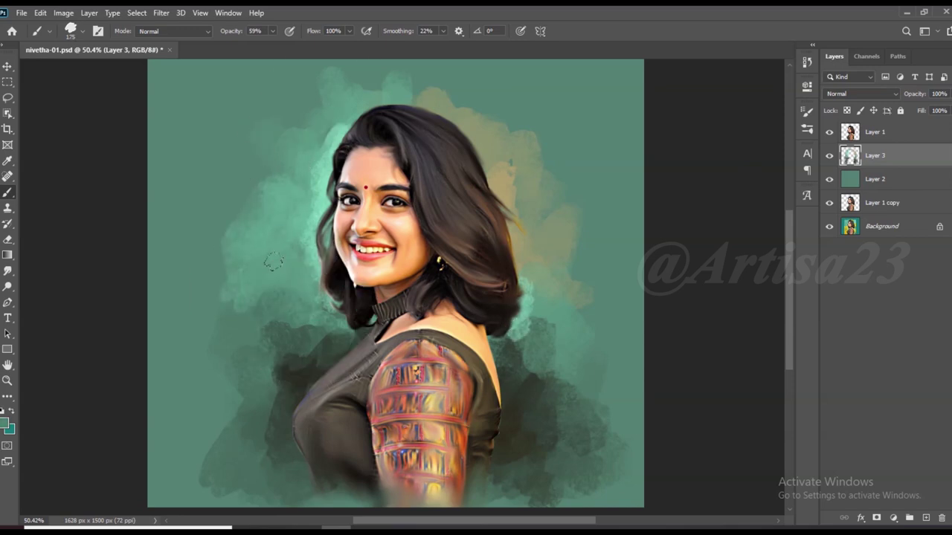
alt+click(333, 120)
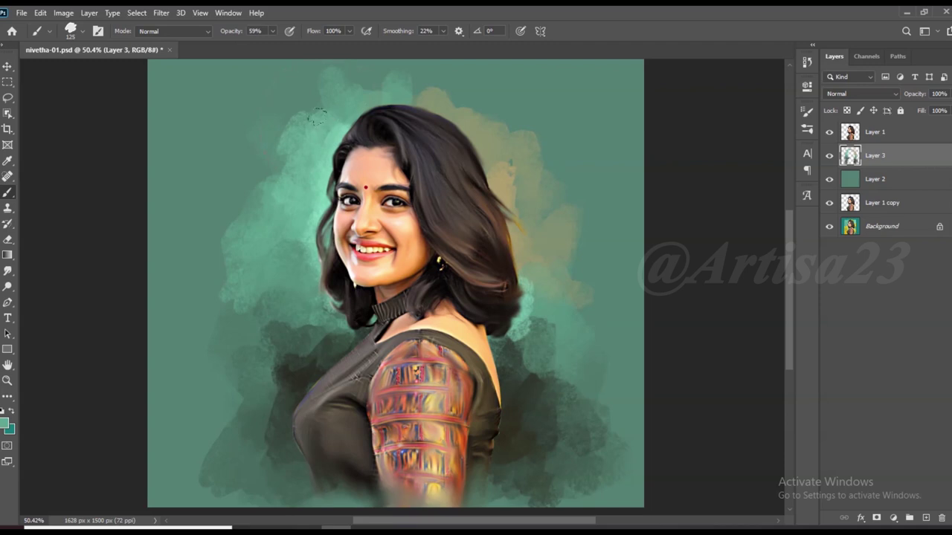
alt+click(344, 128)
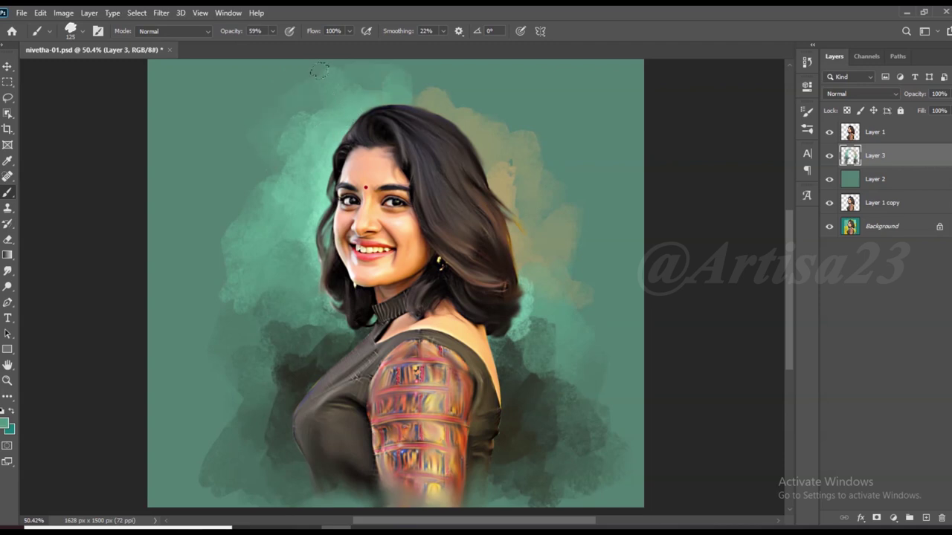
drag(244, 385, 198, 375)
alt+click(514, 346)
alt+click(523, 307)
alt+click(576, 396)
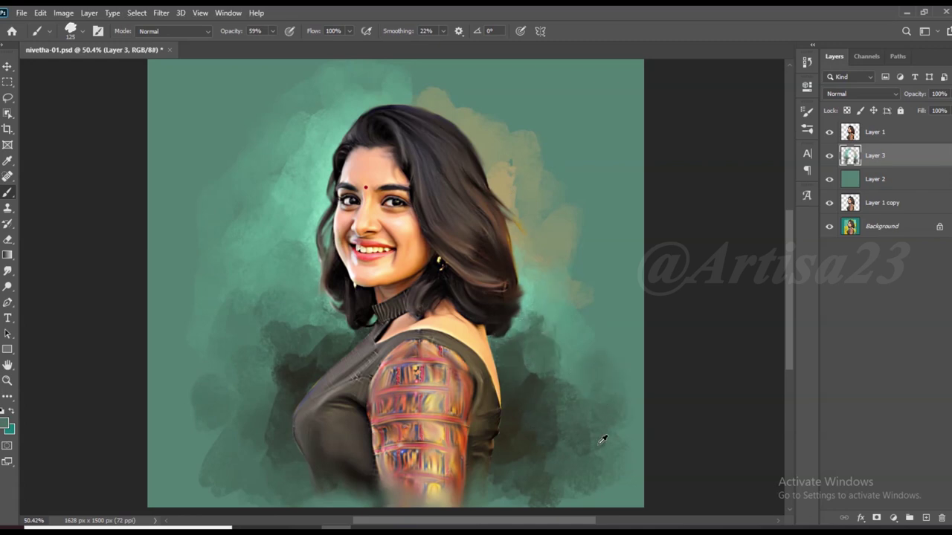
drag(195, 479, 202, 461)
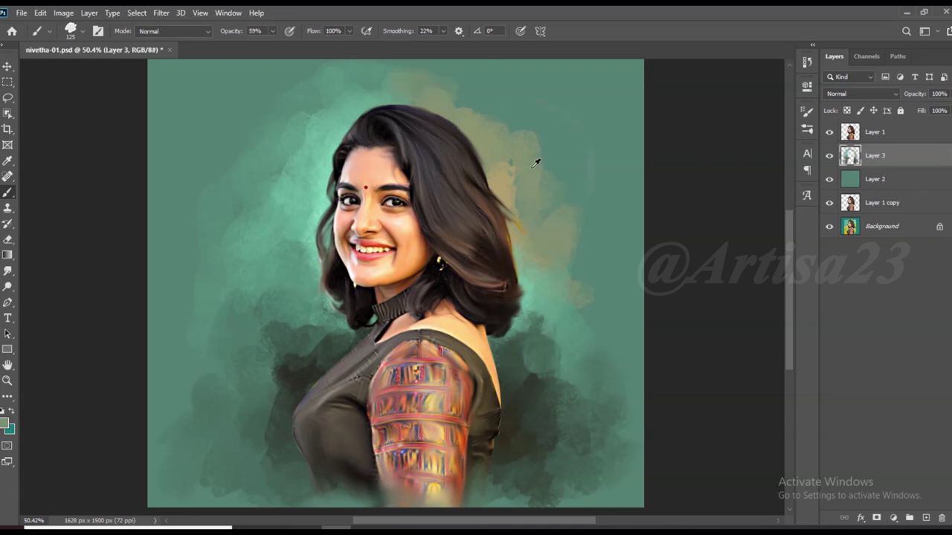
scroll(535, 162, down, 2)
scroll(516, 202, up, 3)
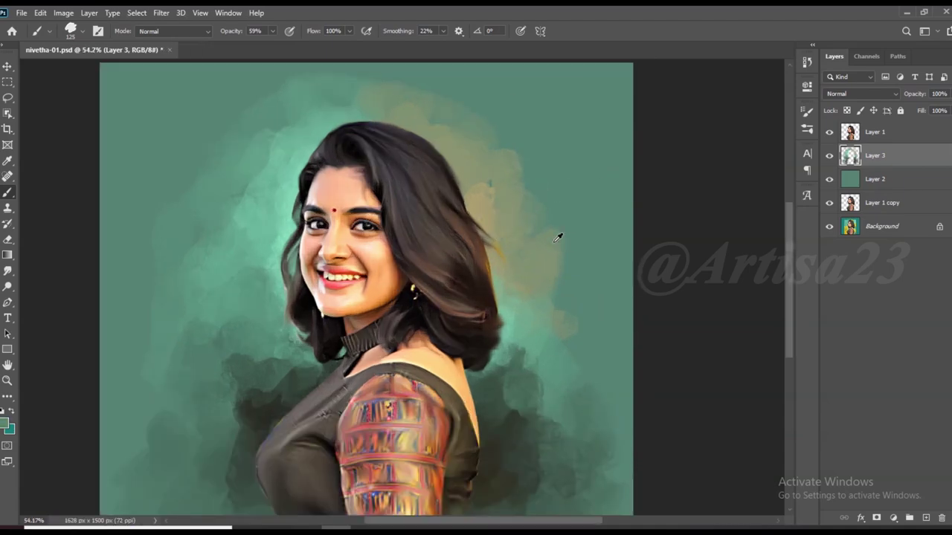
scroll(558, 237, down, 2)
scroll(577, 297, up, 2)
scroll(588, 376, up, 3)
scroll(420, 285, up, 3)
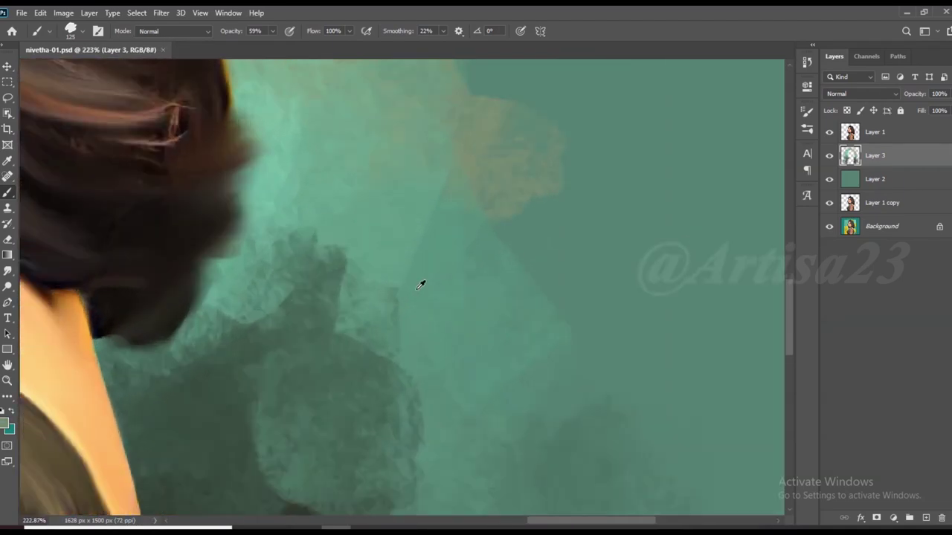
scroll(321, 258, up, 2)
scroll(501, 275, down, 1)
scroll(276, 225, up, 2)
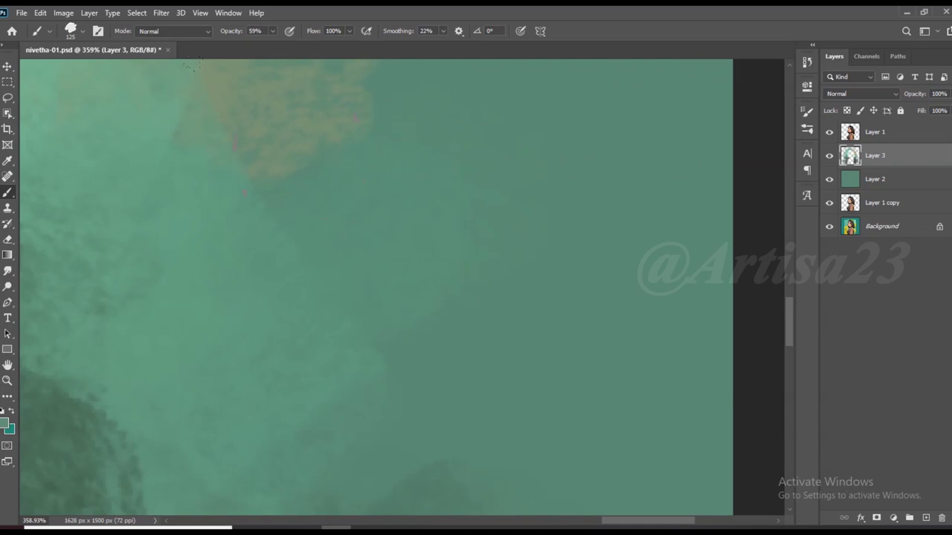
scroll(242, 93, down, 2)
scroll(443, 201, down, 2)
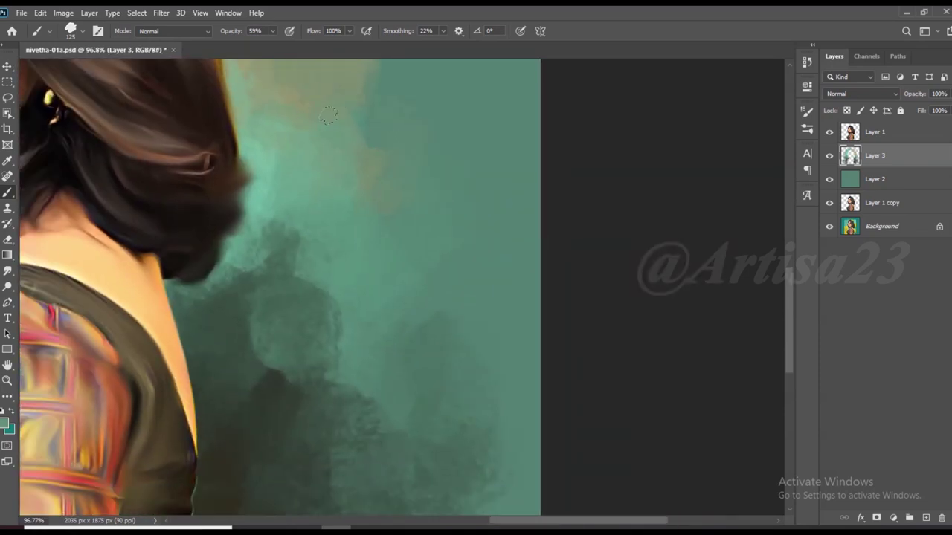
scroll(416, 223, down, 2)
scroll(480, 308, up, 2)
scroll(349, 290, down, 2)
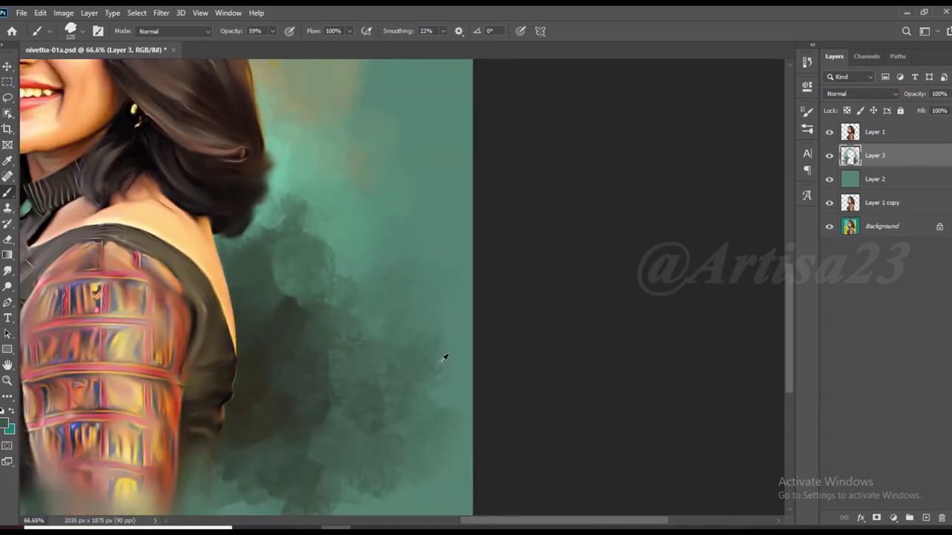
scroll(312, 266, up, 2)
scroll(304, 160, down, 1)
scroll(304, 160, down, 1)
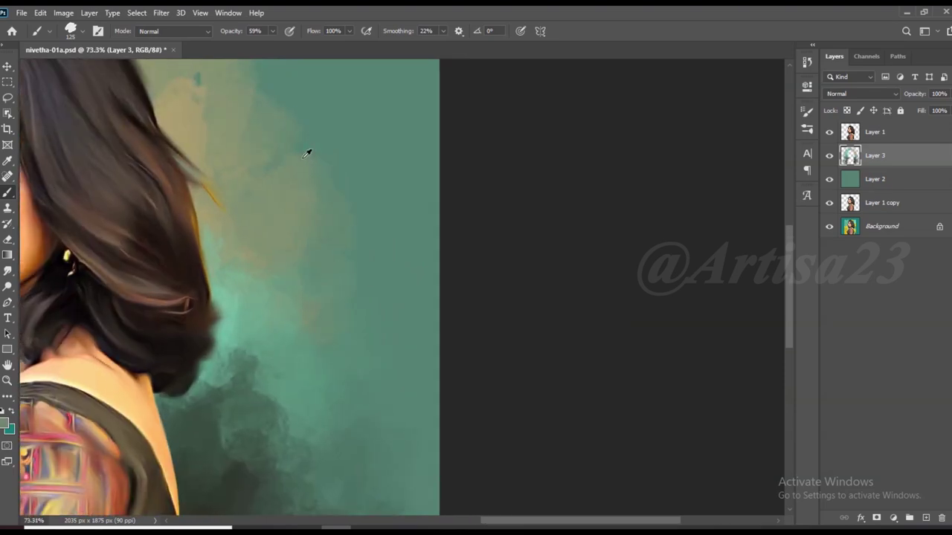
scroll(308, 151, down, 1)
scroll(319, 104, down, 1)
scroll(389, 245, down, 1)
scroll(394, 154, up, 3)
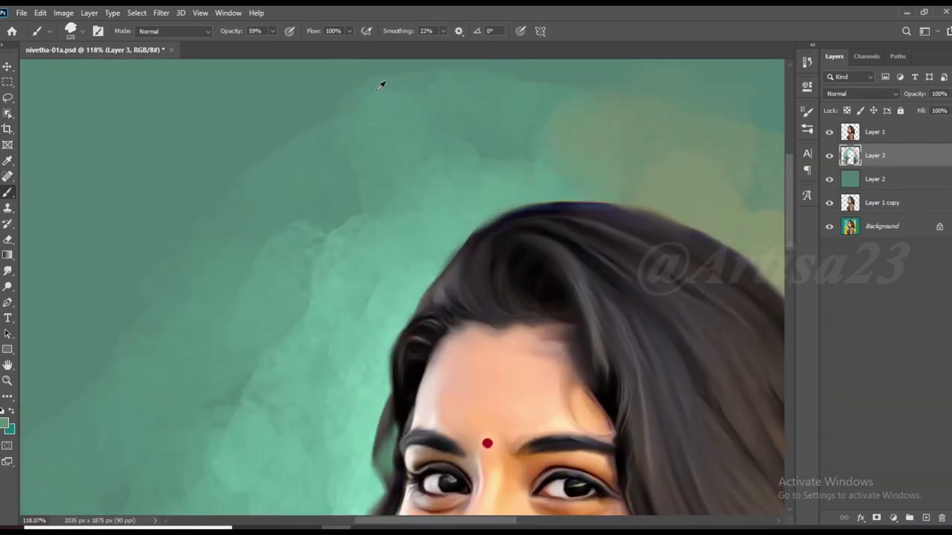
scroll(461, 93, down, 1)
scroll(444, 107, up, 2)
scroll(444, 107, down, 5)
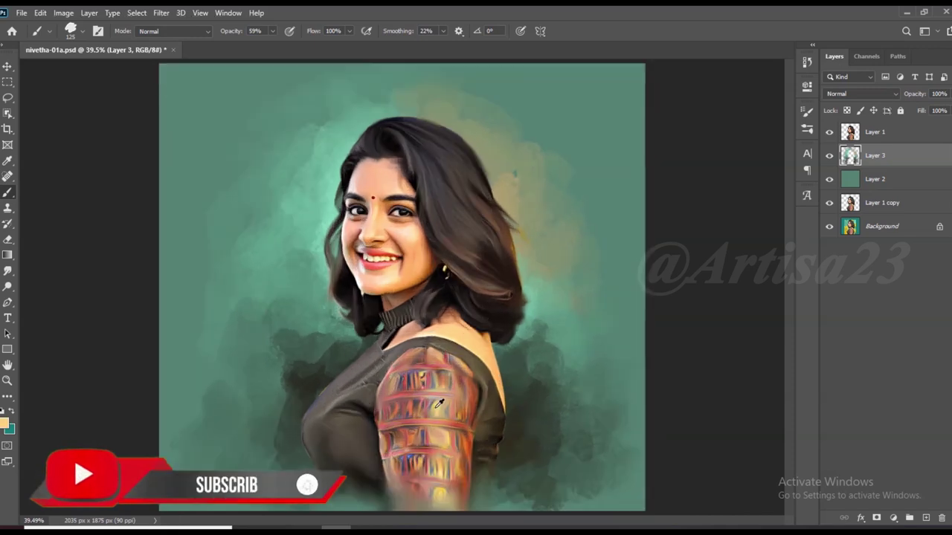
scroll(509, 195, up, 1)
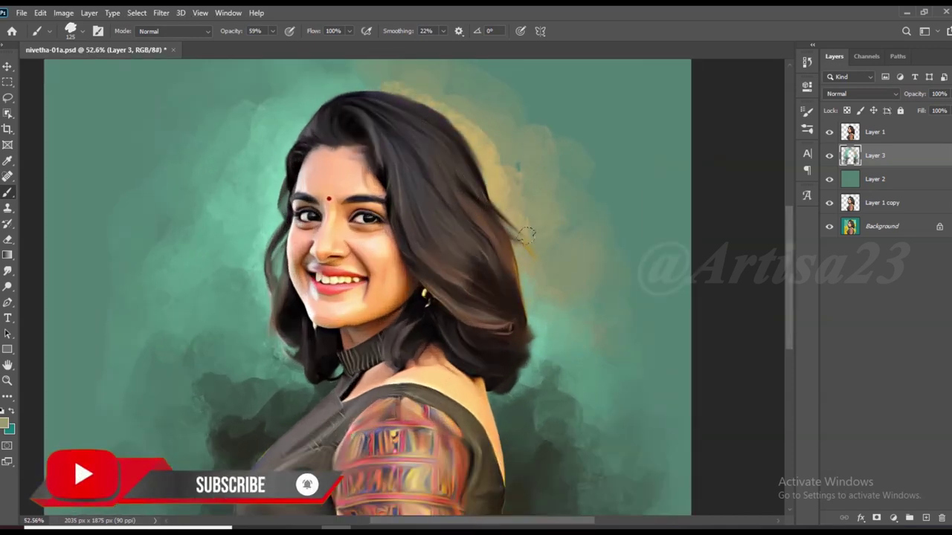
scroll(327, 104, down, 2)
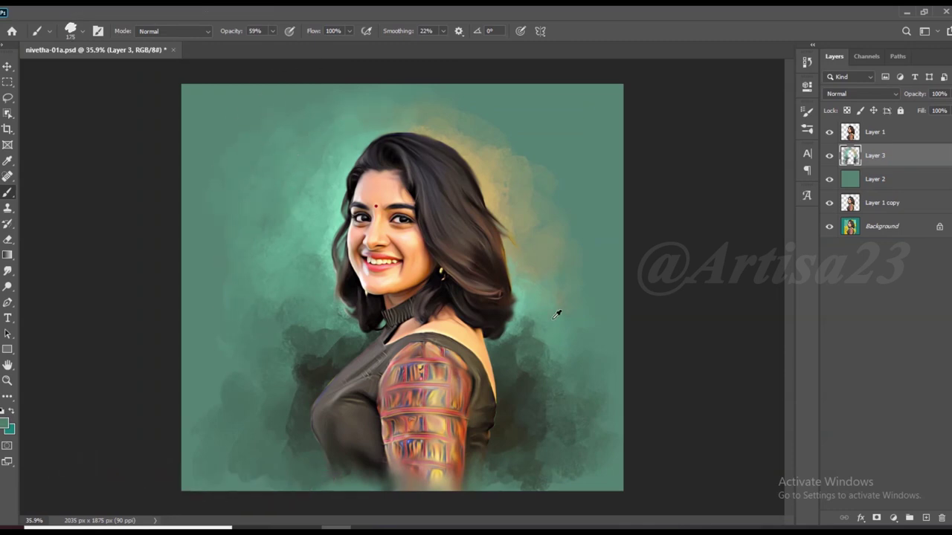
Paint muted purple touches around the shoulders, then raise brush opacity to 73%
key(i)
click(6, 422)
click(707, 131)
click(567, 198)
click(810, 92)
key(b)
drag(518, 346, 549, 334)
mouse_move(346, 353)
mouse_down()
mouse_move(290, 342)
mouse_move(279, 319)
mouse_move(297, 279)
mouse_up()
drag(564, 313, 562, 355)
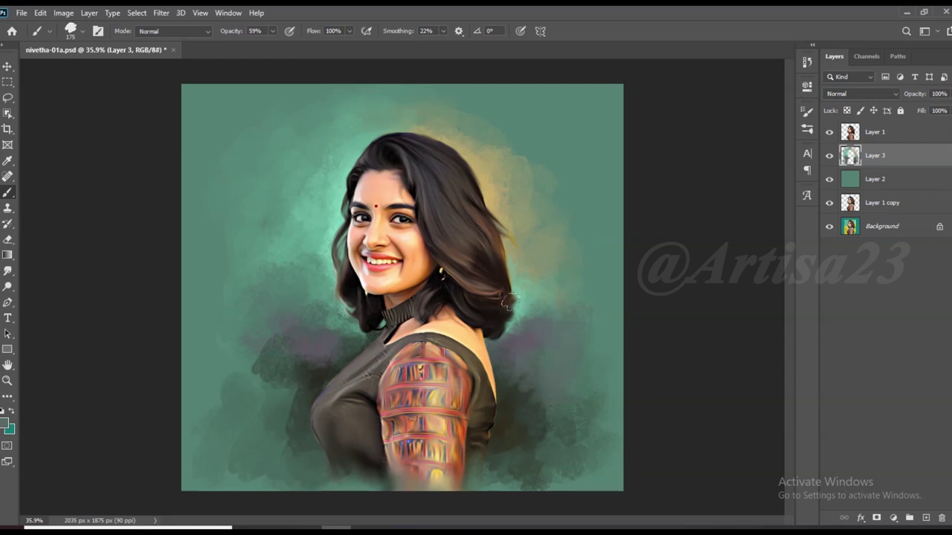
drag(576, 276, 549, 309)
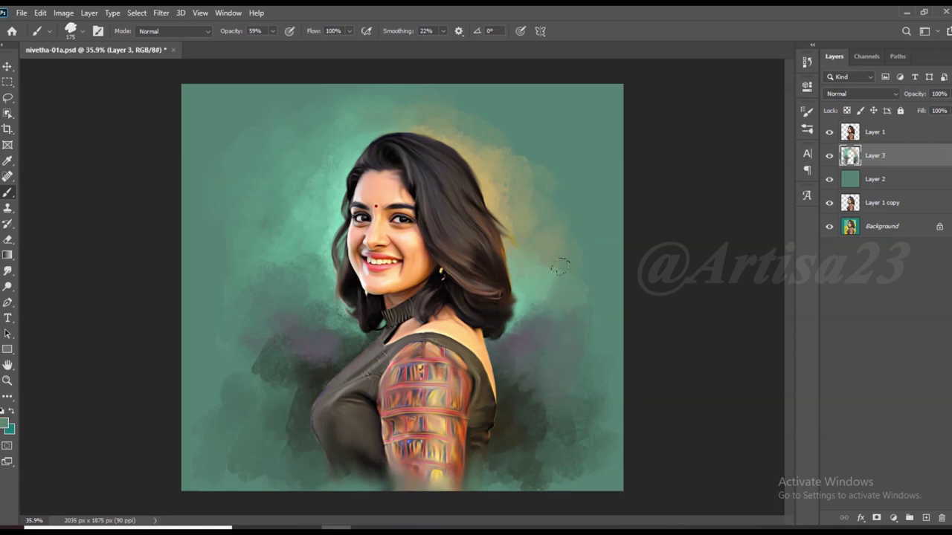
drag(273, 31, 283, 46)
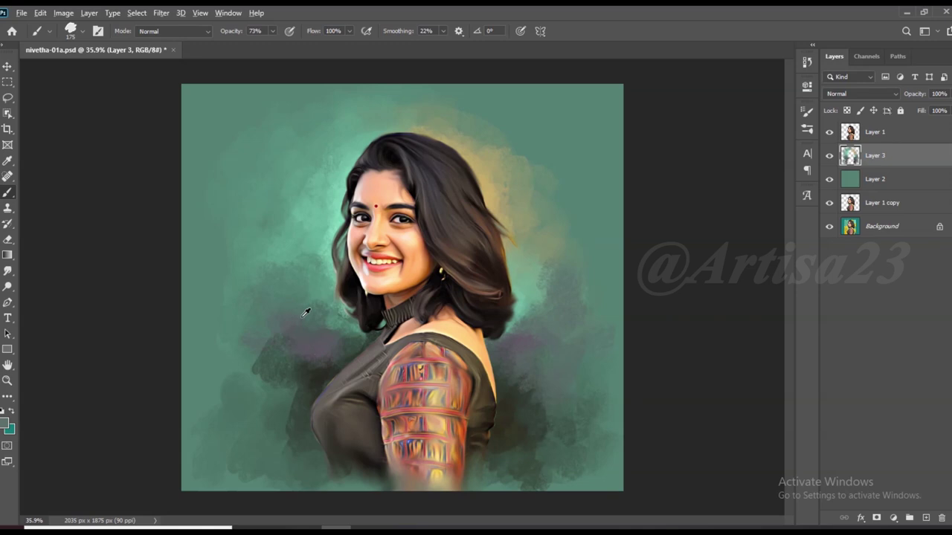
click(5, 423)
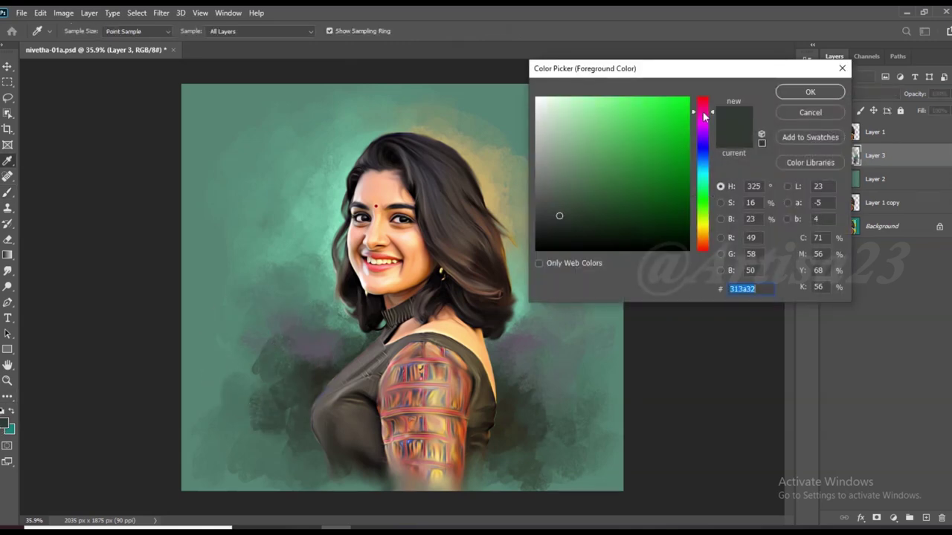
Paint dark maroon on both sides of the neck
click(701, 104)
click(795, 91)
drag(518, 319, 513, 350)
drag(365, 335, 316, 350)
alt+click(542, 302)
drag(554, 287, 546, 320)
Extend maroon beside the left shoulder and soften it with sampled teal strokes
alt+click(531, 361)
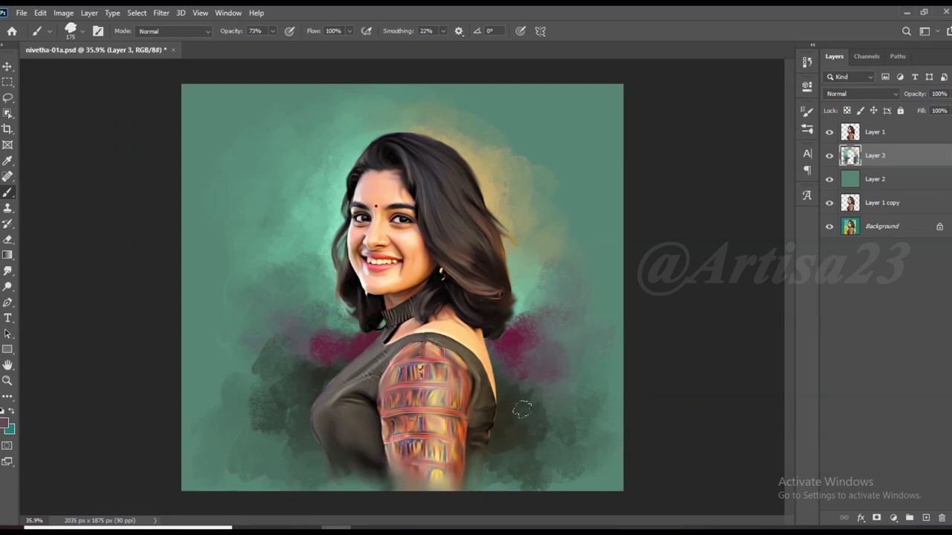
alt+click(304, 312)
mouse_move(320, 349)
mouse_down()
mouse_move(293, 291)
mouse_move(255, 375)
mouse_up()
alt+click(555, 305)
drag(550, 327, 524, 258)
Cover the yellow glow above the hair and left of the face with sampled teal
alt+click(430, 126)
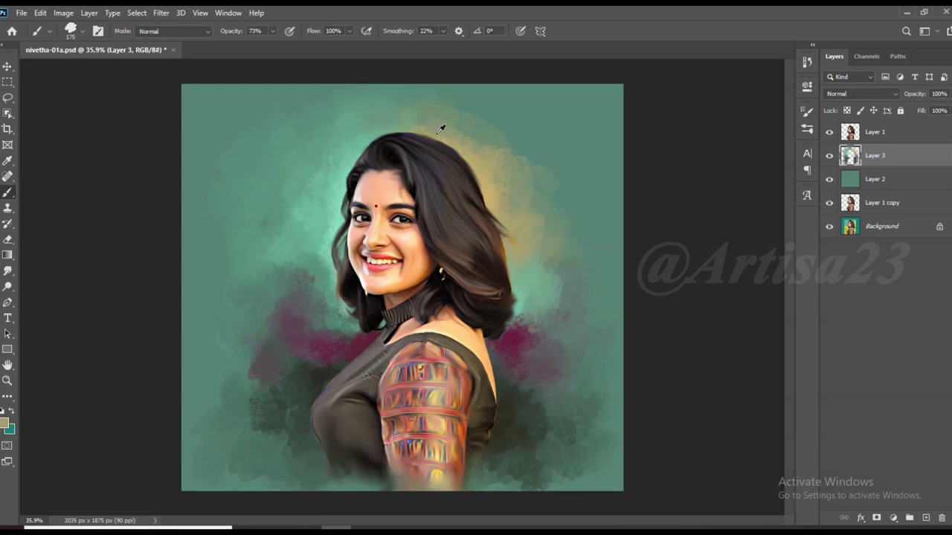
alt+click(385, 111)
mouse_move(377, 152)
mouse_down()
mouse_move(327, 123)
mouse_move(360, 137)
mouse_up()
alt+click(347, 160)
alt+click(351, 158)
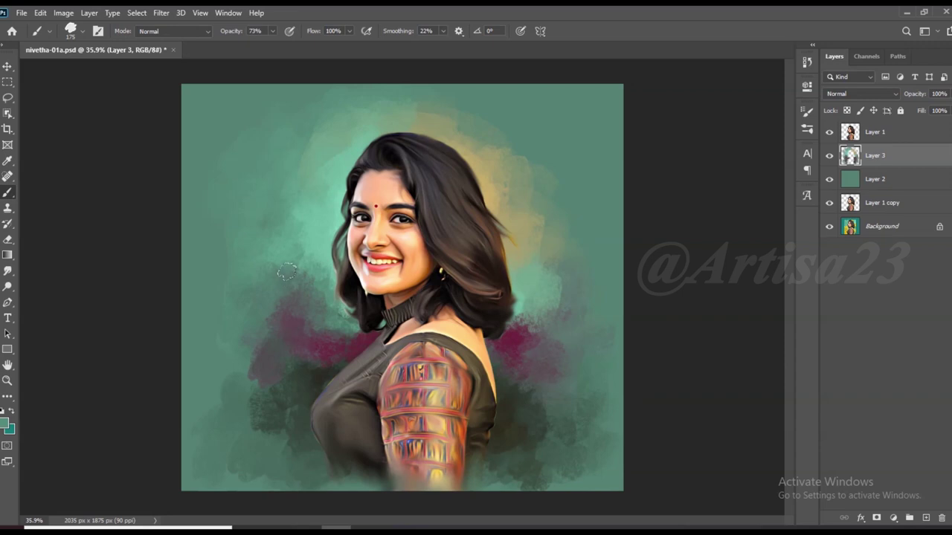
alt+click(316, 230)
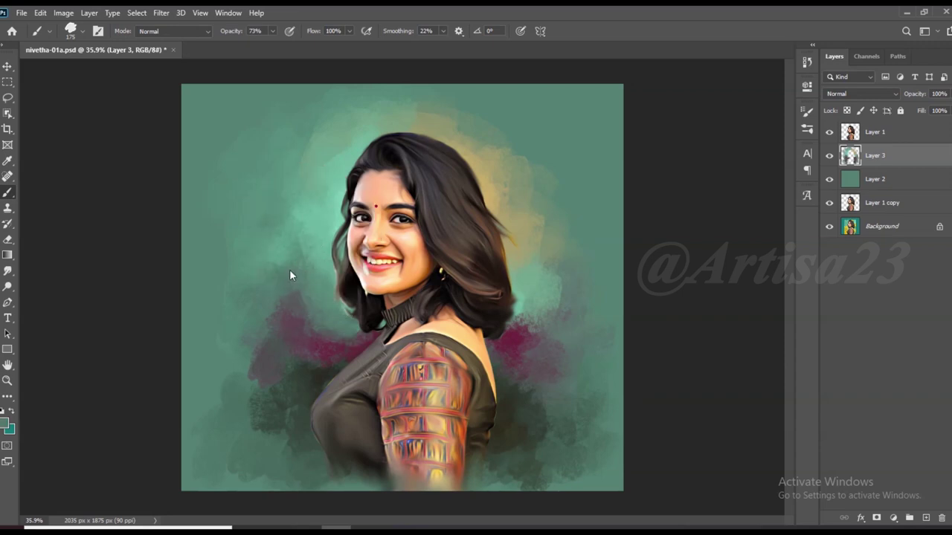
drag(298, 223, 305, 268)
Soften the magenta patches on both sides of the figure with sampled colours
drag(263, 312, 227, 363)
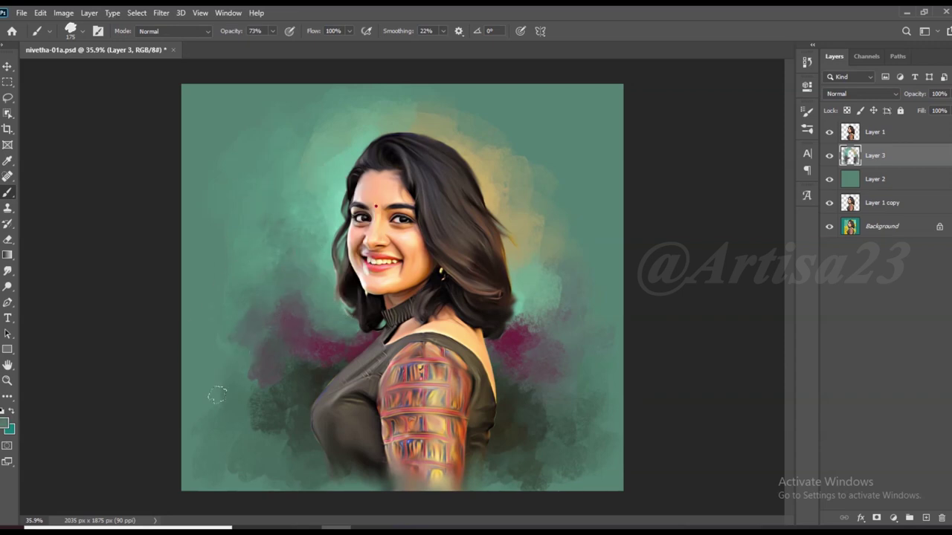
mouse_move(565, 334)
mouse_down()
mouse_move(558, 376)
mouse_move(523, 410)
mouse_up()
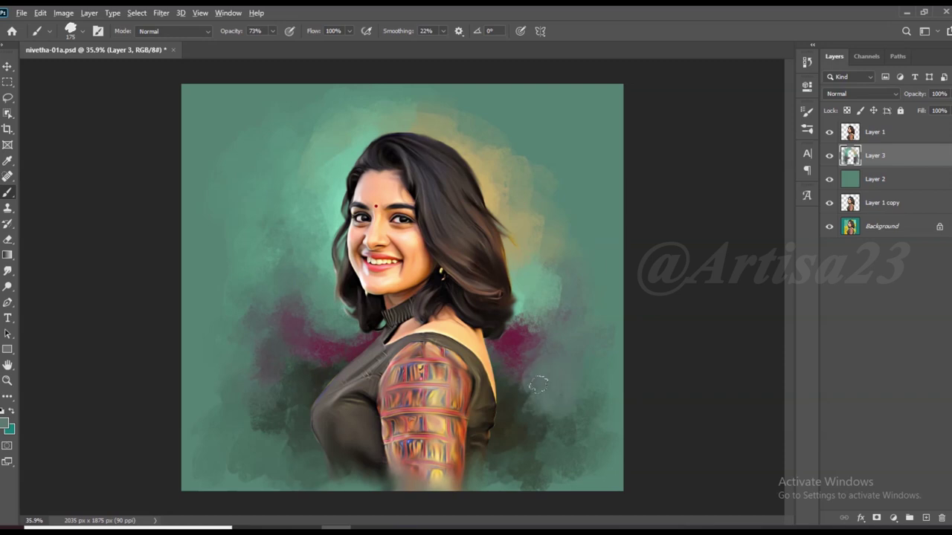
alt+click(546, 316)
drag(545, 316, 505, 323)
alt+click(554, 251)
alt+click(542, 298)
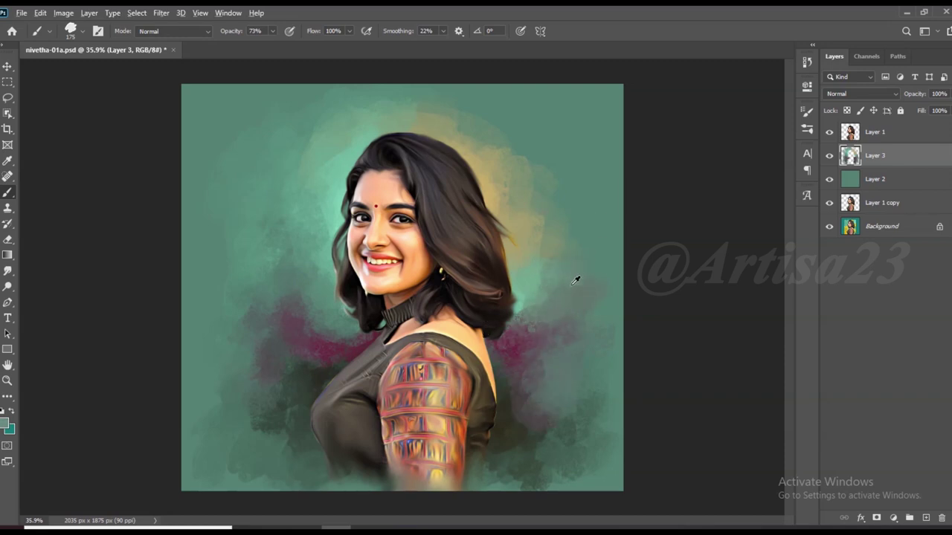
alt+click(544, 284)
Dab darker green into the lower-left background and lighter teal beside the right shoulder
alt+click(327, 310)
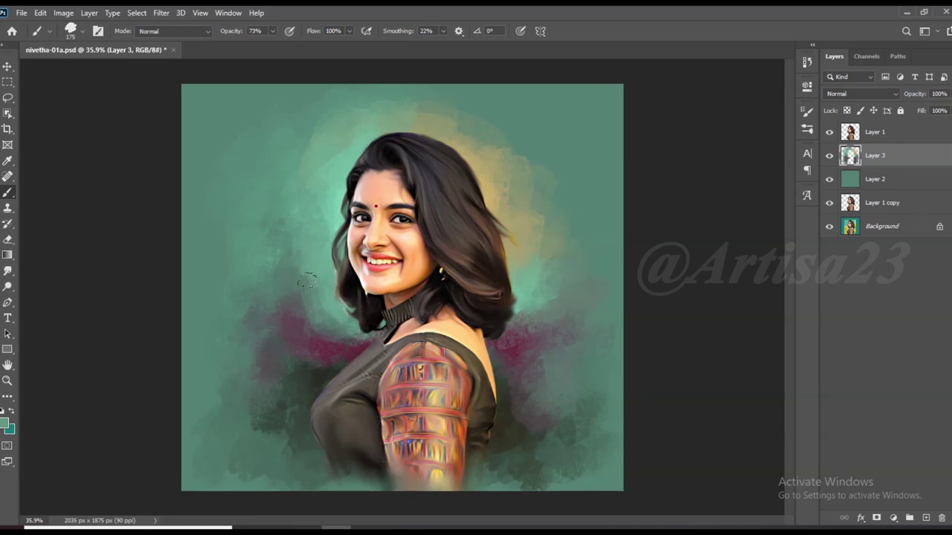
drag(267, 309, 206, 378)
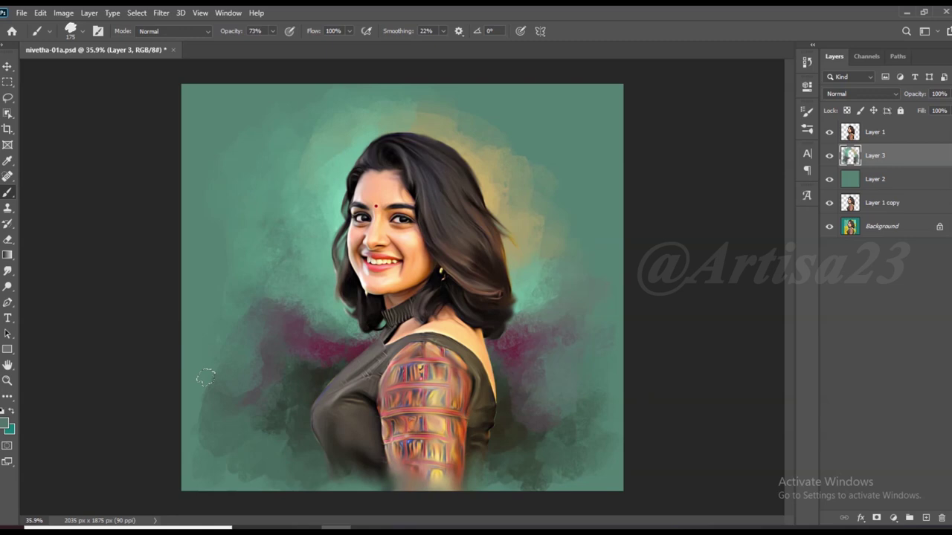
alt+click(222, 310)
drag(588, 421, 574, 319)
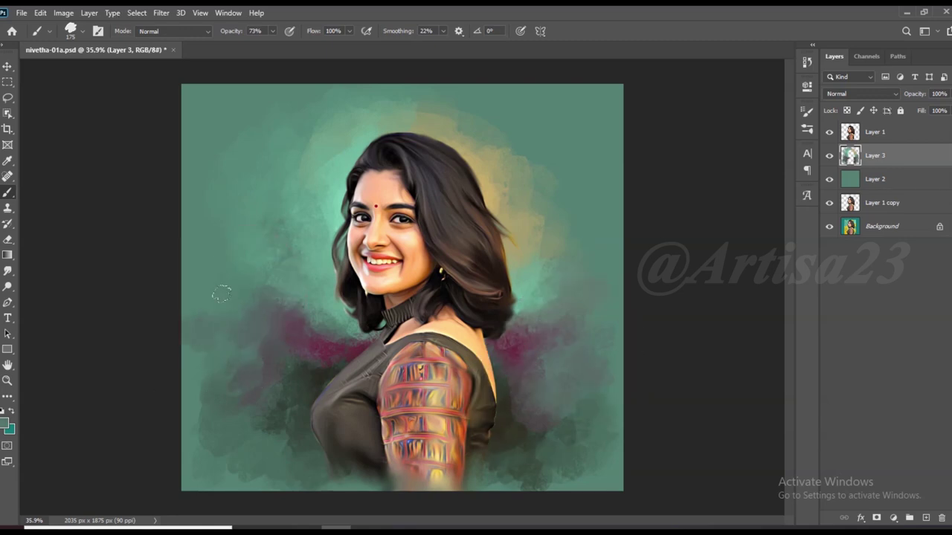
drag(222, 293, 252, 282)
click(201, 398)
click(276, 457)
click(239, 452)
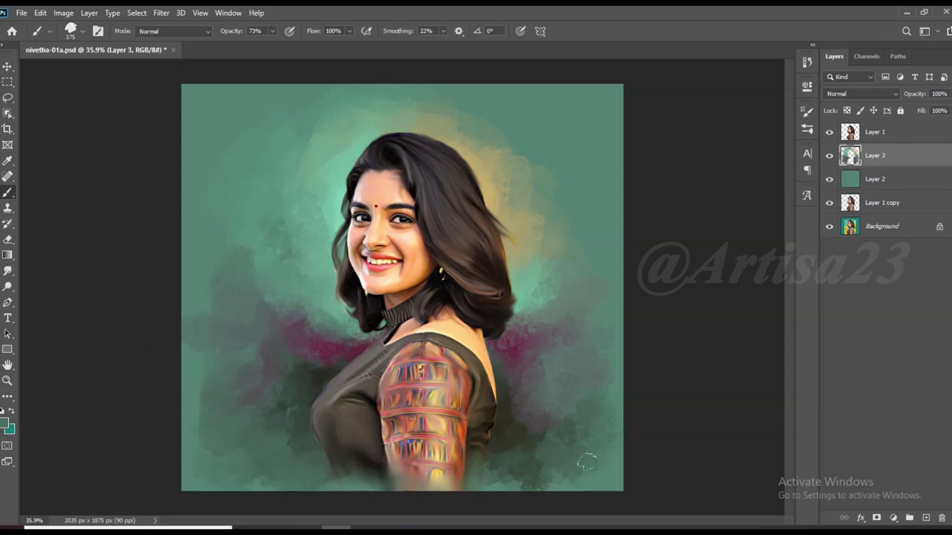
alt+click(213, 280)
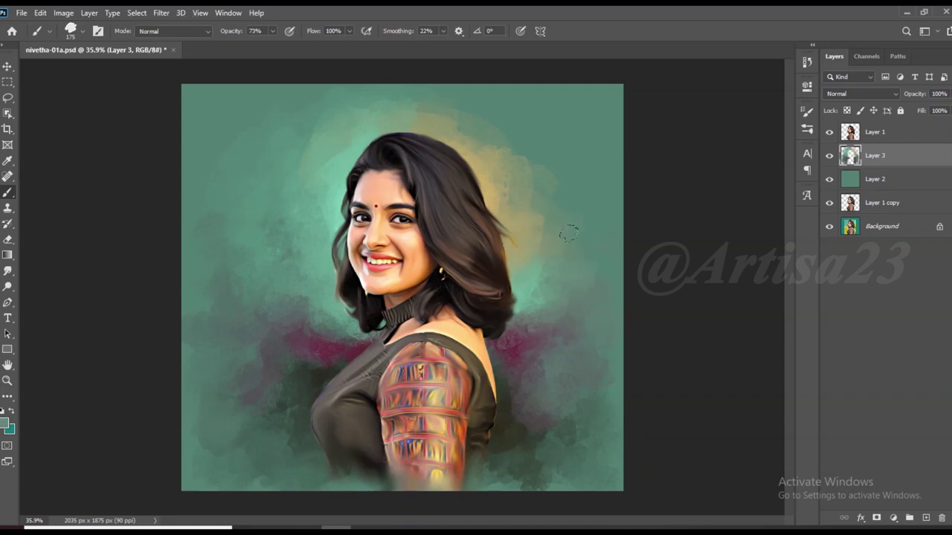
Add a light yellowish stroke above the hair and a lighter teal glow along its left edge
alt+click(510, 169)
drag(510, 170, 429, 125)
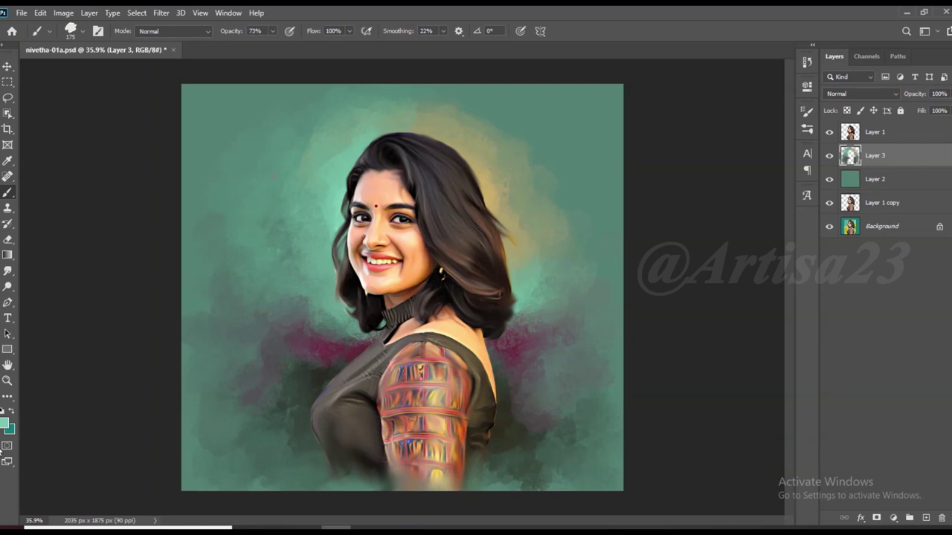
click(4, 422)
click(605, 101)
click(809, 90)
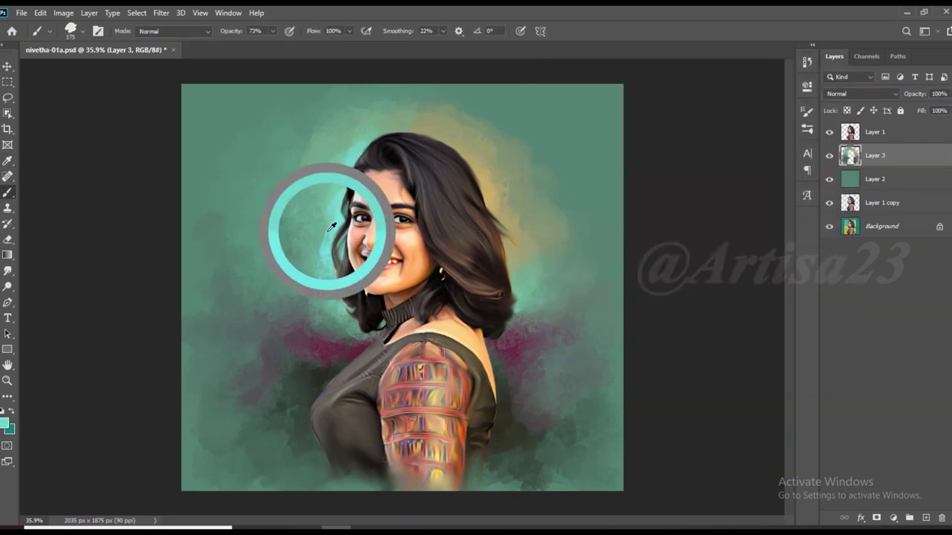
drag(327, 257, 312, 191)
alt+click(330, 258)
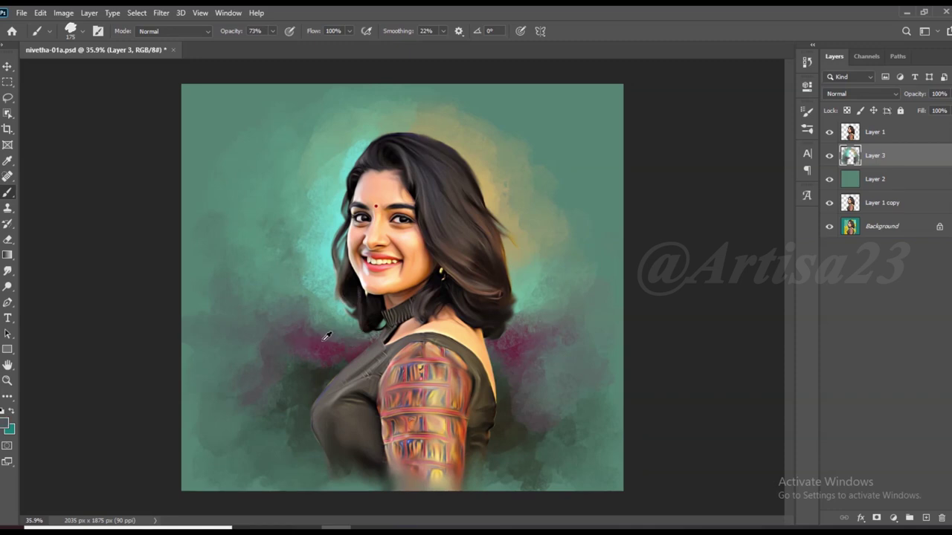
drag(353, 334, 342, 298)
alt+click(311, 240)
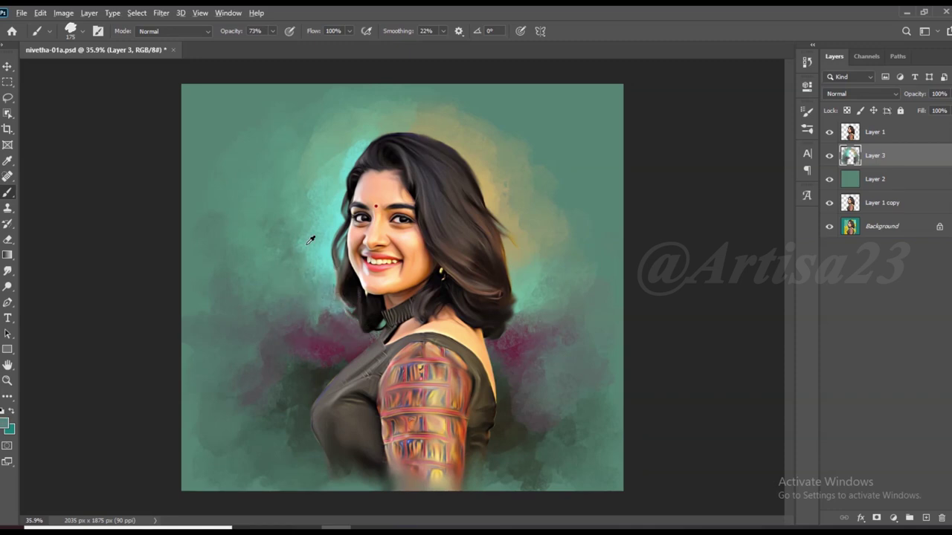
scroll(370, 156, down, 3)
On Layer 1, smudge the sleeve pattern down the arm with a size-100 Smudge brush
scroll(370, 156, up, 4)
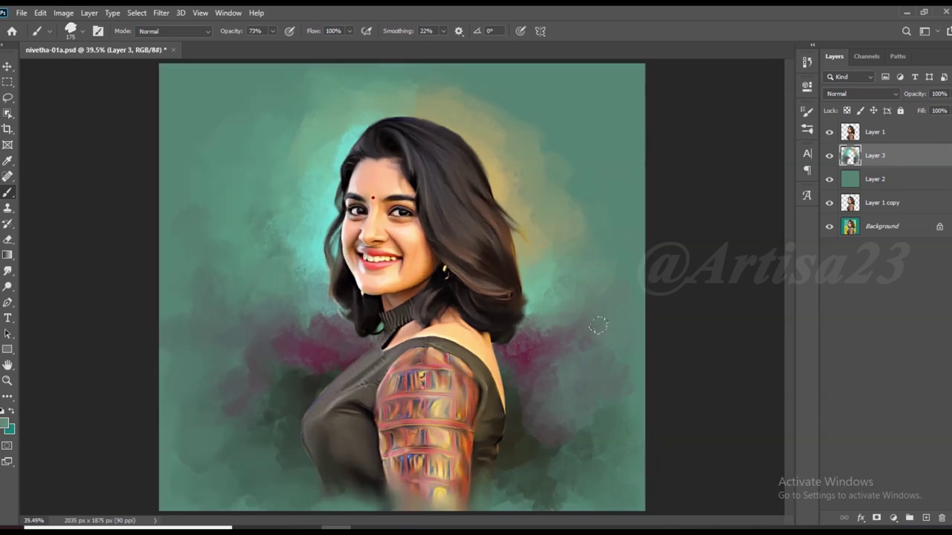
scroll(305, 196, up, 1)
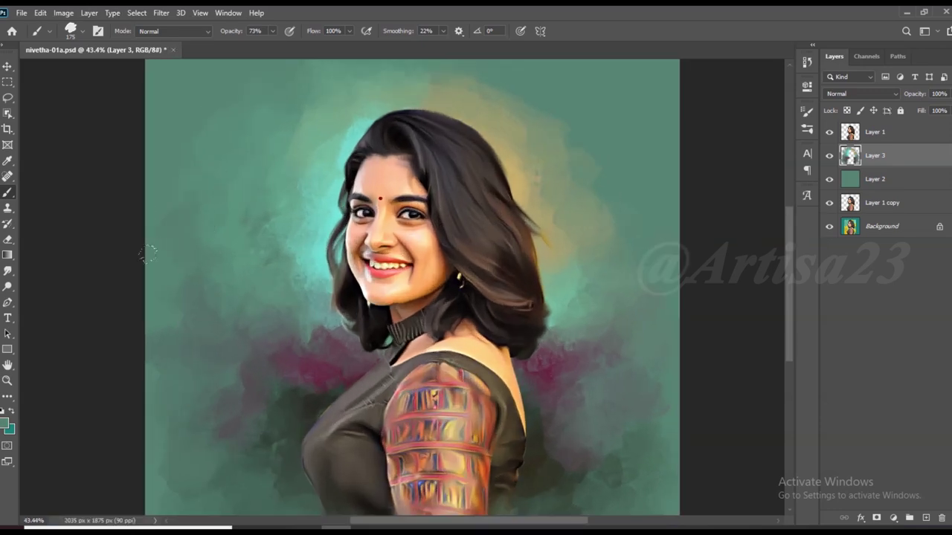
scroll(148, 253, down, 2)
scroll(421, 217, up, 4)
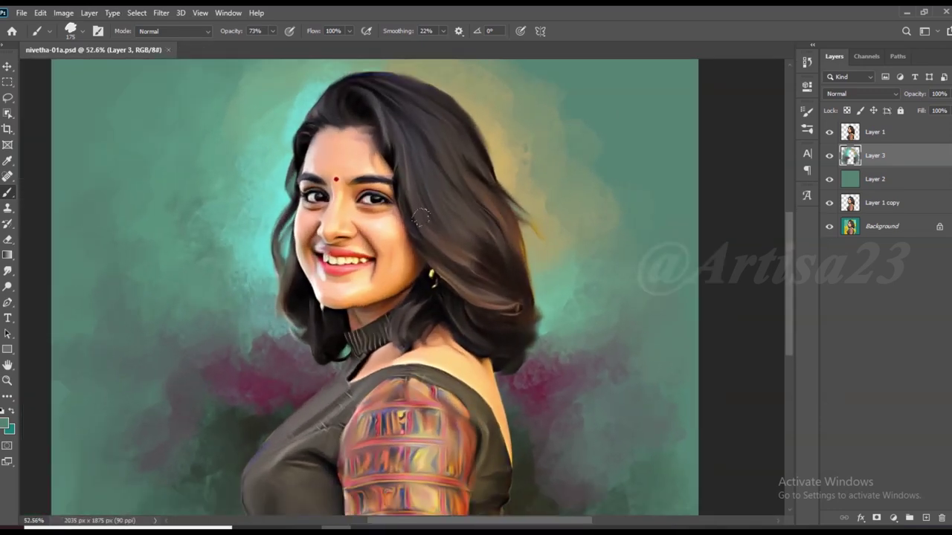
scroll(421, 217, up, 1)
scroll(423, 148, down, 1)
scroll(426, 97, up, 2)
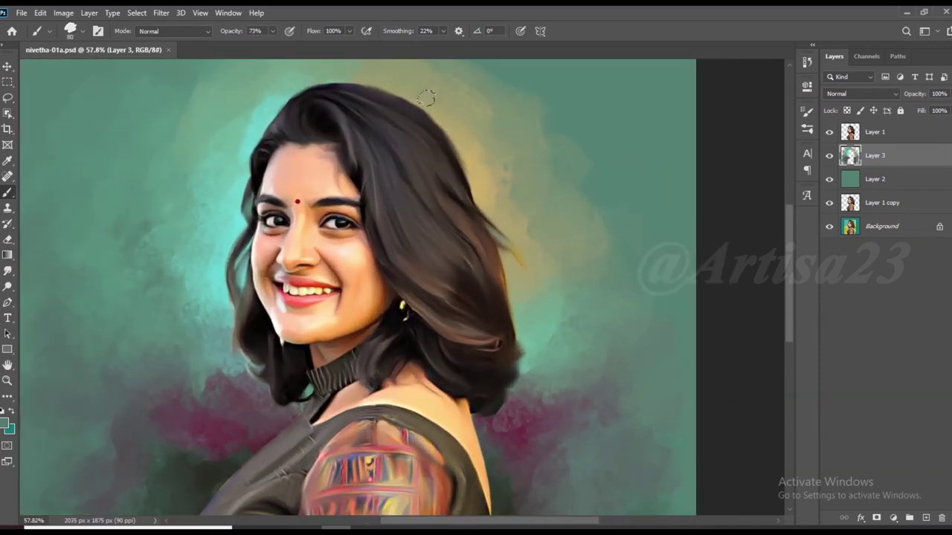
scroll(426, 97, down, 5)
click(875, 131)
click(7, 271)
scroll(435, 299, up, 6)
key(bracketright)
key(bracketright)
key(bracketright)
drag(436, 299, 400, 485)
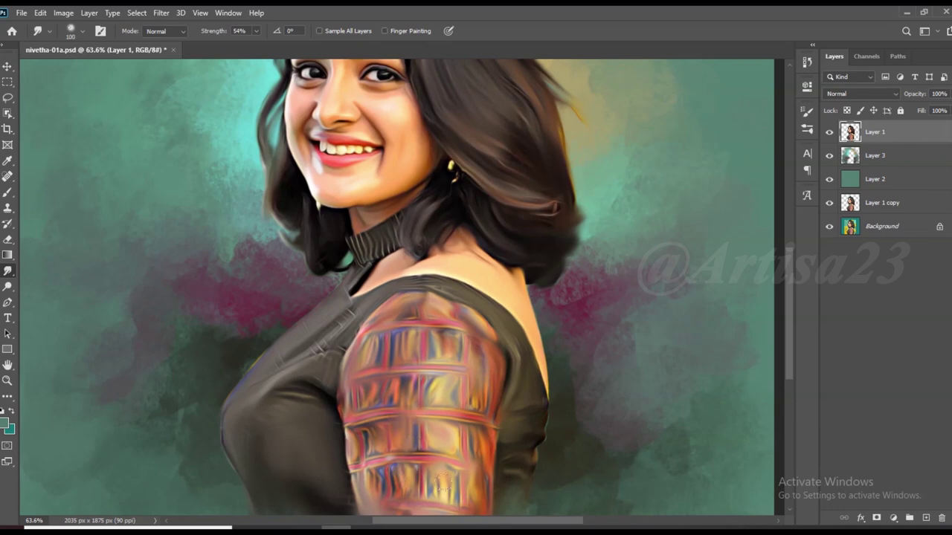
key(bracketleft)
key(bracketleft)
key(bracketleft)
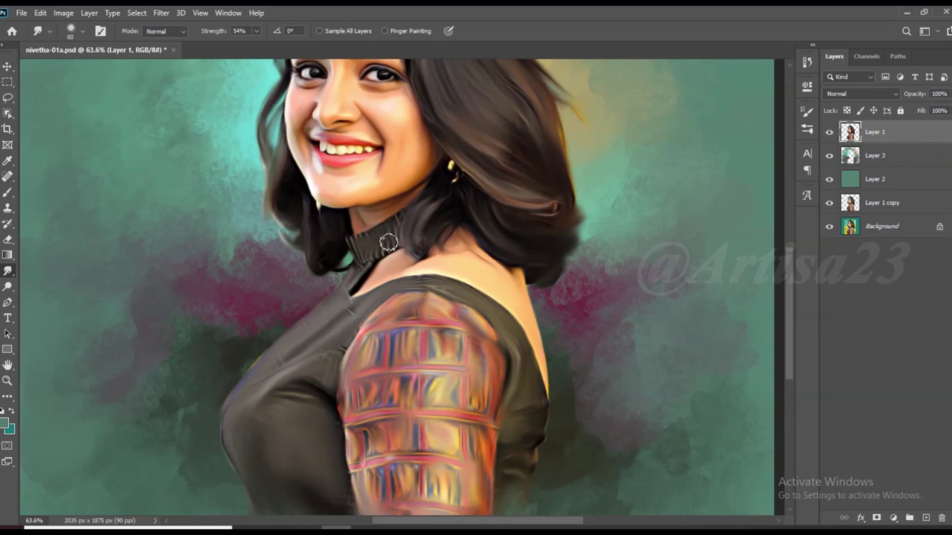
Save the document with Ctrl+S
scroll(383, 253, down, 2)
scroll(402, 282, down, 1)
key(ctrl+s)
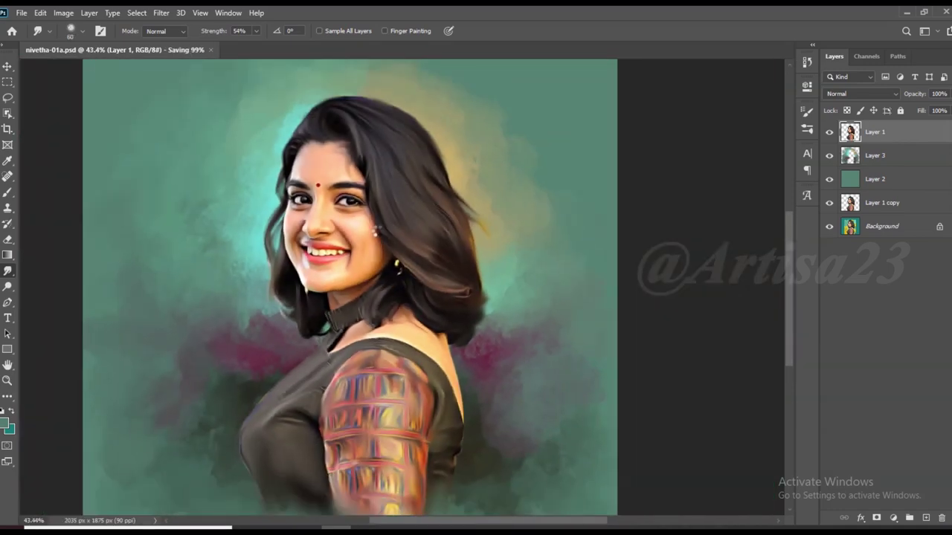
Add a new empty layer above Layer 1 and name it Hair 1
scroll(478, 270, down, 1)
scroll(476, 265, up, 2)
scroll(469, 264, down, 1)
scroll(343, 272, up, 1)
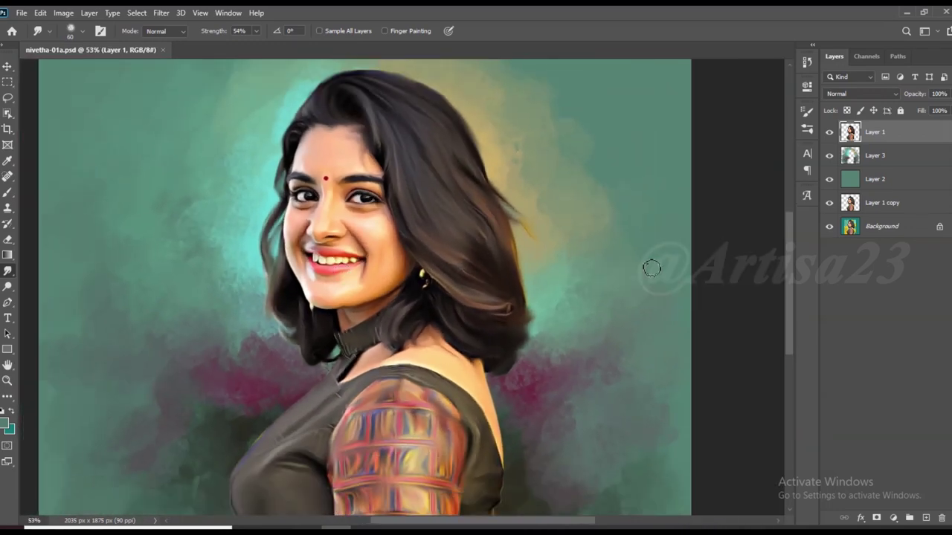
key(ctrl+shift+alt+n)
scroll(711, 414, down, 1)
double_click(875, 132)
key(Return)
scroll(516, 174, up, 1)
key(b)
key(F5)
scroll(790, 249, up, 1)
Set up a fine hard round black brush at 53% opacity
scroll(791, 249, up, 3)
click(734, 195)
key(F5)
scroll(407, 117, up, 1)
key(F5)
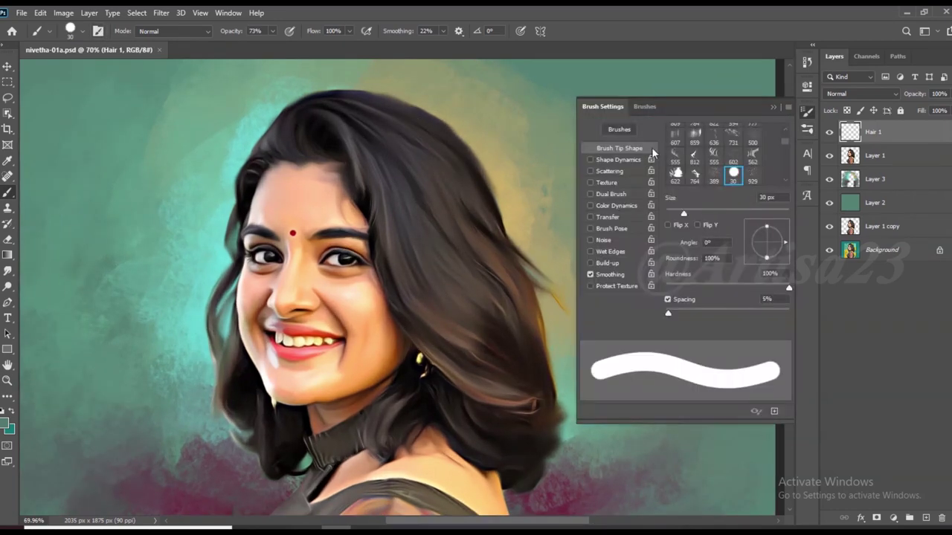
click(10, 429)
click(807, 92)
key(F5)
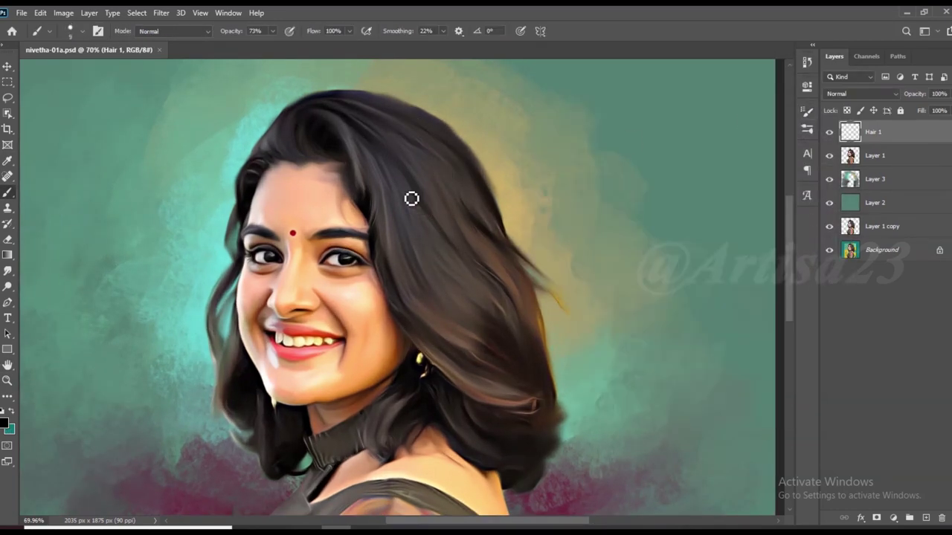
drag(272, 43, 260, 44)
Paint fine dark strands along the left outer edge of the hair
scroll(398, 252, up, 2)
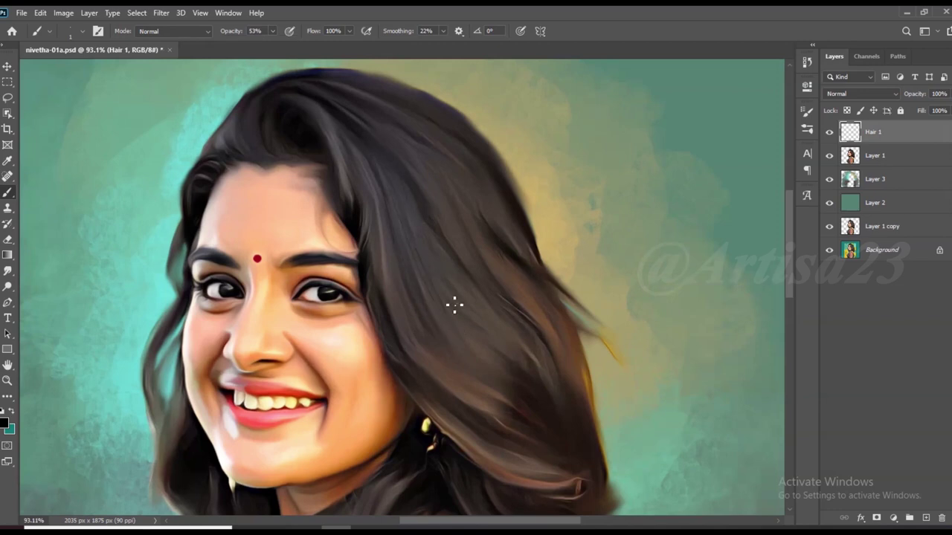
scroll(396, 279, down, 2)
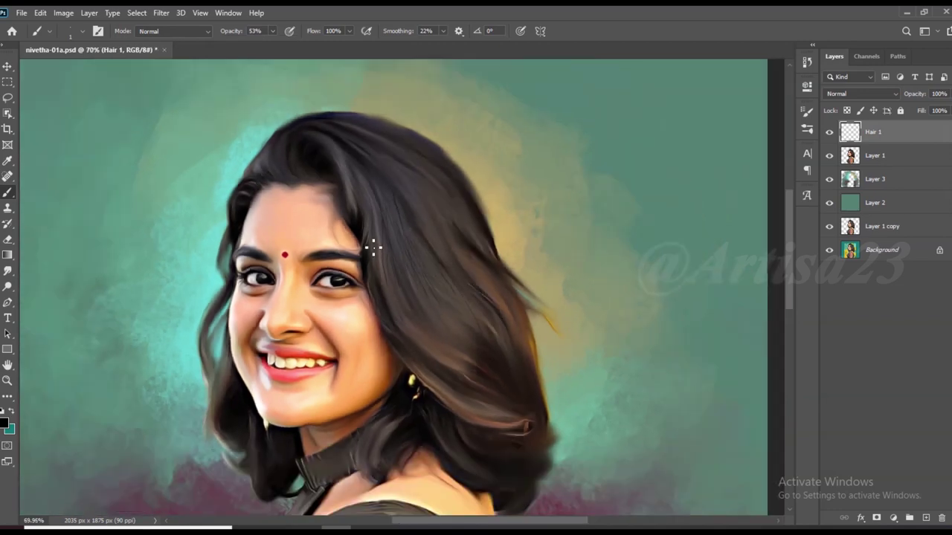
scroll(372, 248, up, 1)
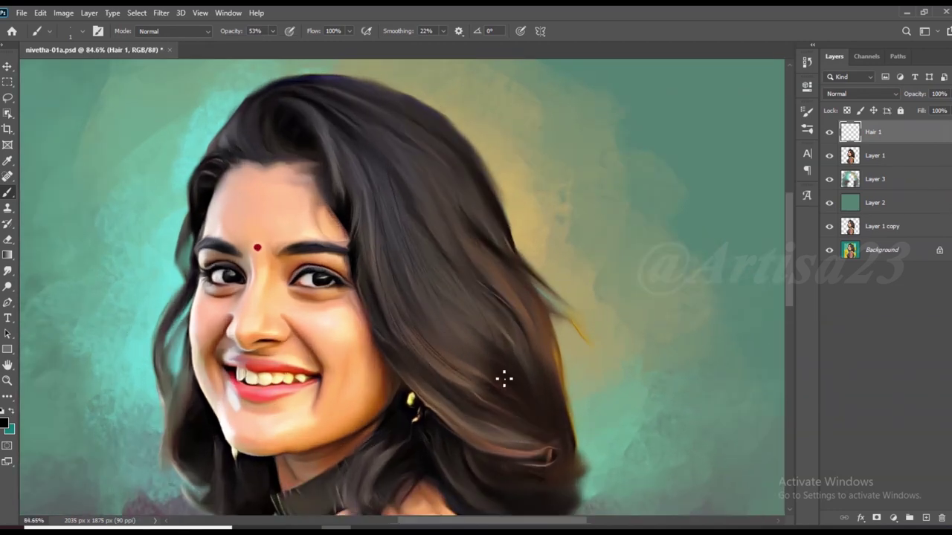
scroll(446, 274, down, 1)
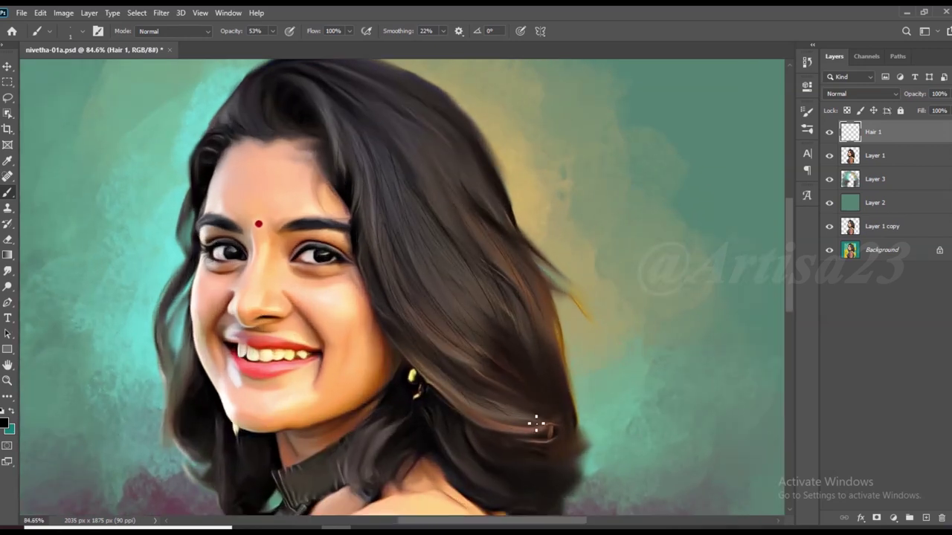
scroll(387, 244, up, 3)
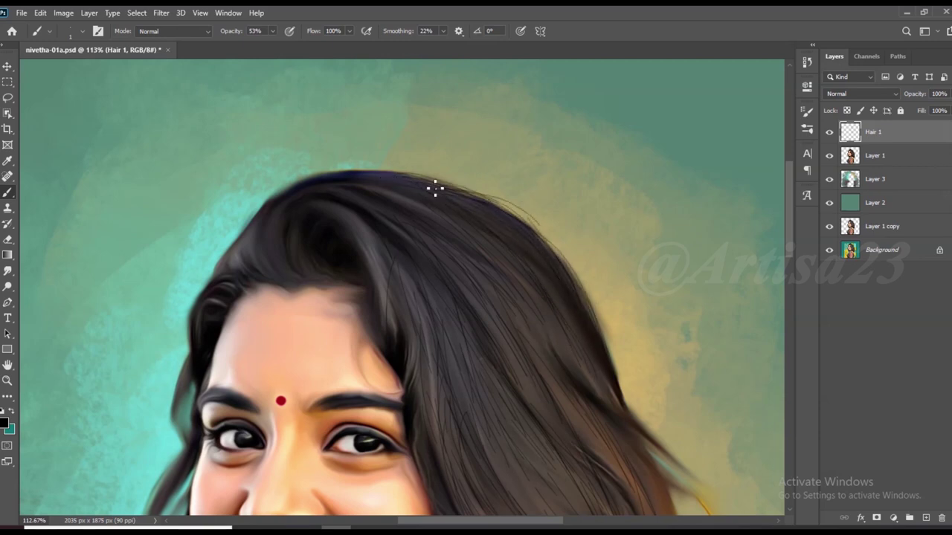
scroll(402, 177, down, 3)
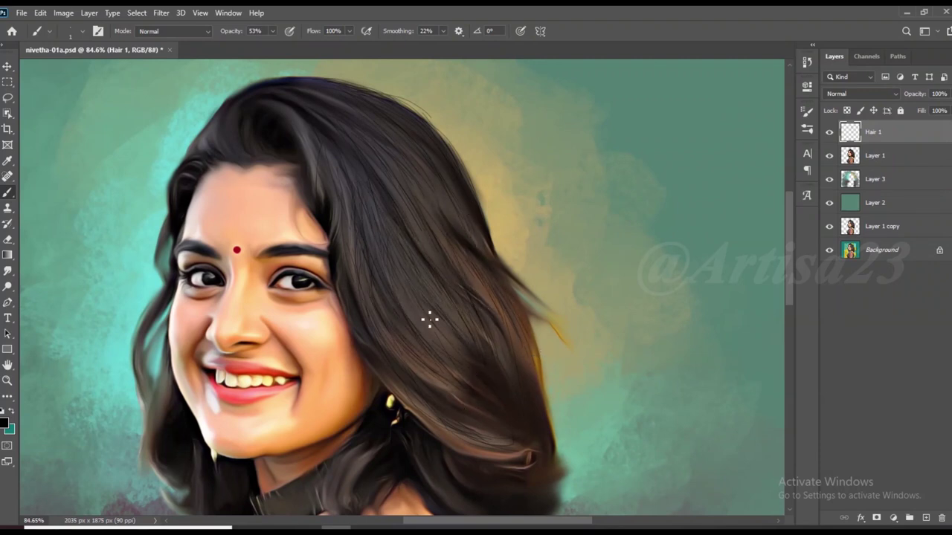
scroll(400, 332, up, 2)
scroll(368, 324, up, 1)
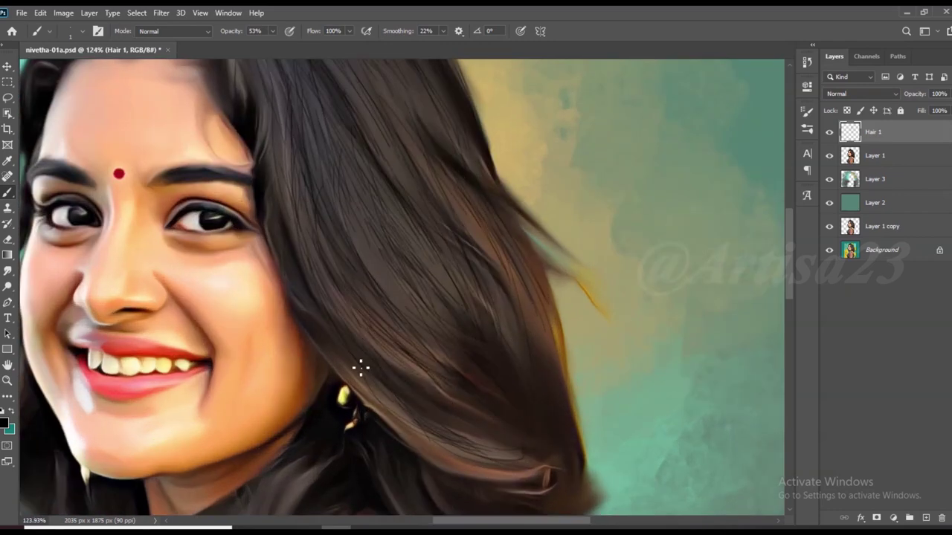
scroll(462, 455, down, 1)
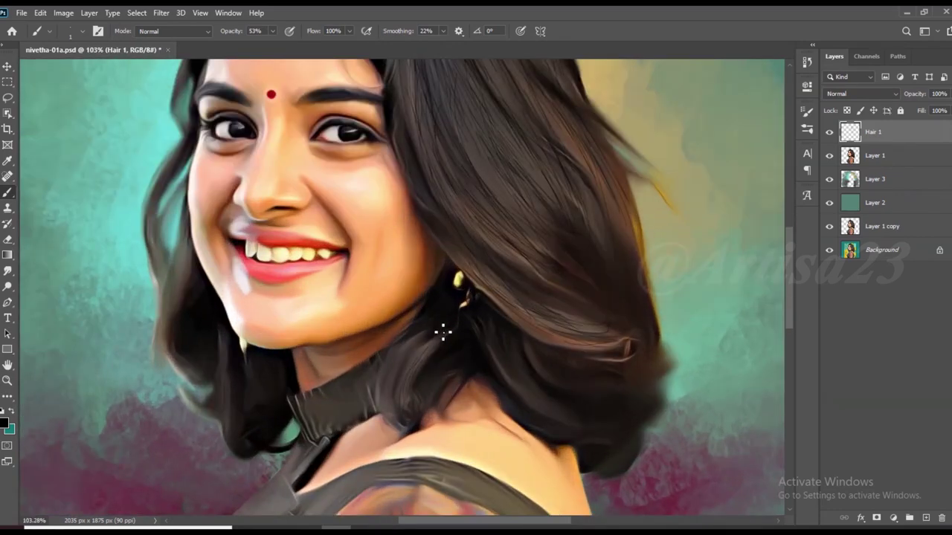
scroll(281, 282, up, 2)
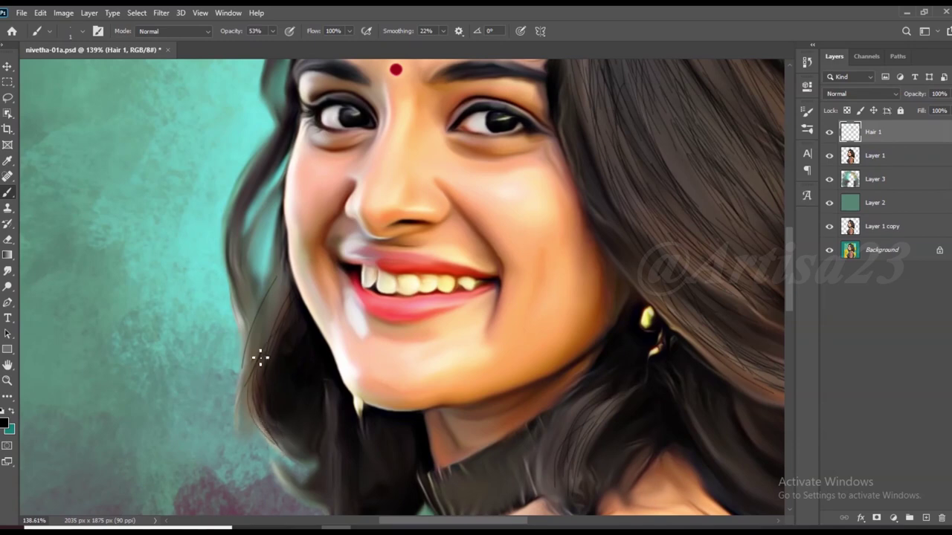
scroll(290, 282, down, 1)
scroll(295, 200, down, 1)
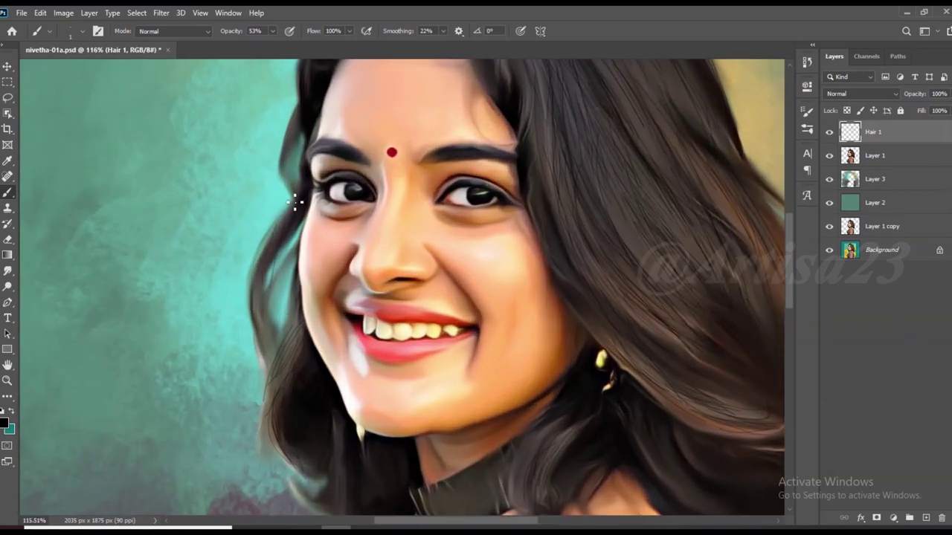
mouse_move(270, 328)
mouse_down()
mouse_move(261, 274)
mouse_move(258, 323)
mouse_up()
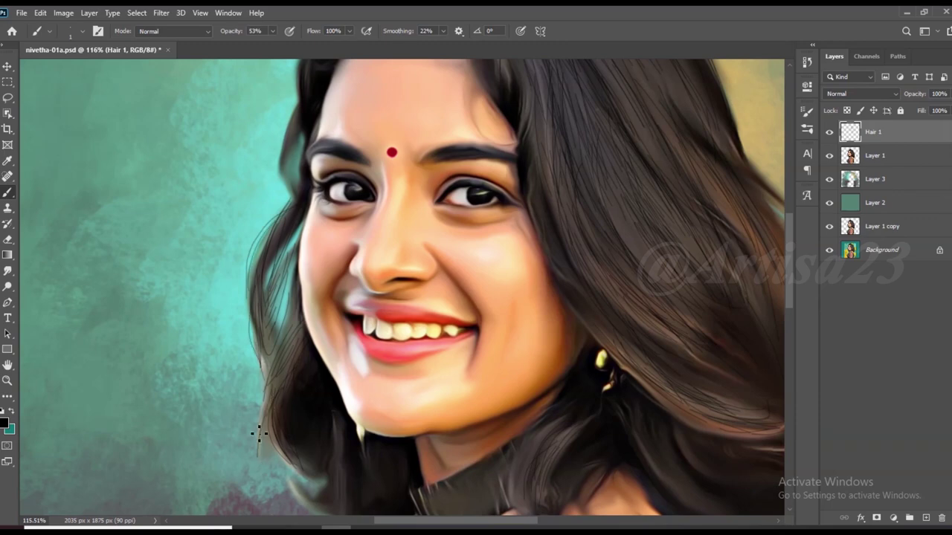
scroll(259, 434, down, 2)
scroll(282, 297, up, 1)
scroll(316, 220, down, 1)
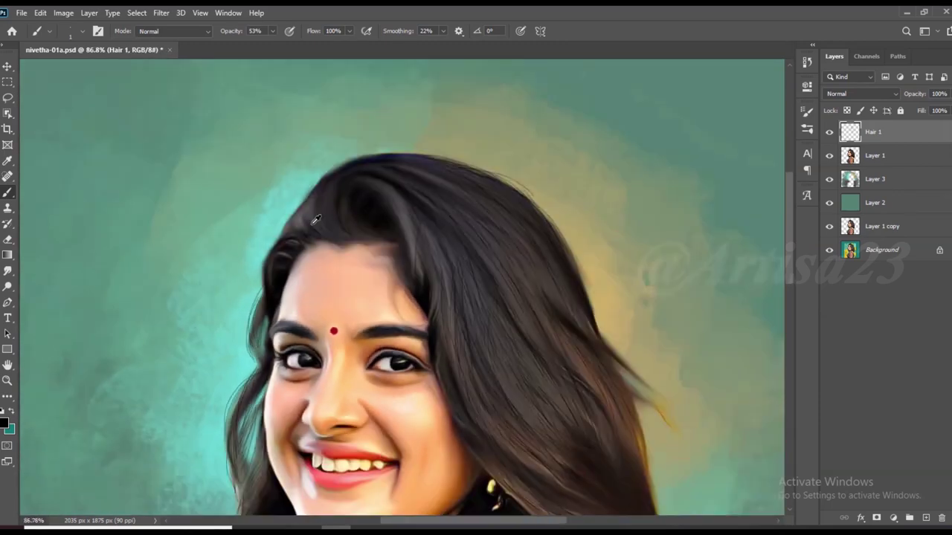
scroll(316, 220, up, 2)
scroll(316, 220, down, 1)
click(808, 91)
Paint several light grey highlight strands across the crown of the hair
mouse_move(370, 265)
mouse_down()
mouse_move(398, 221)
mouse_move(424, 374)
mouse_move(522, 435)
mouse_up()
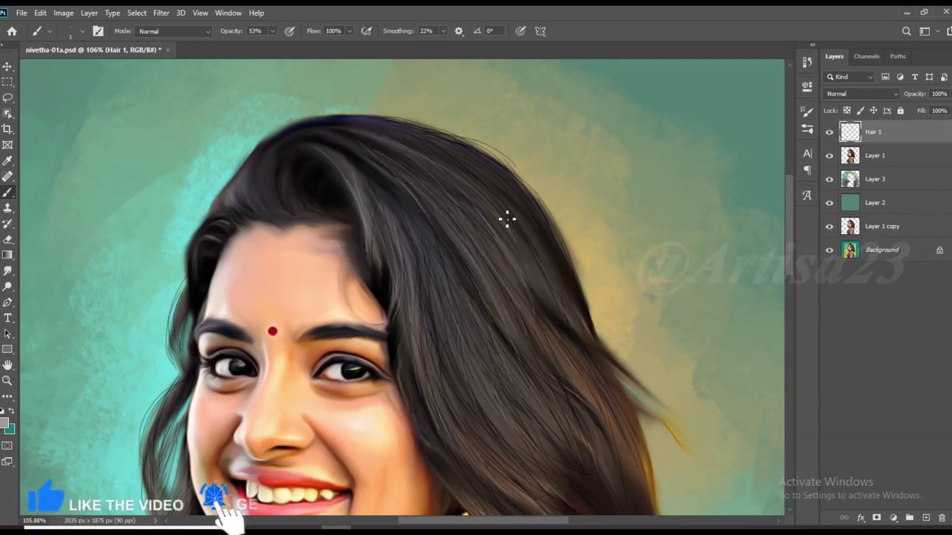
scroll(507, 218, down, 1)
scroll(384, 272, up, 3)
drag(288, 192, 294, 249)
mouse_move(300, 192)
mouse_down()
mouse_move(307, 260)
mouse_move(327, 169)
mouse_up()
drag(338, 230, 370, 176)
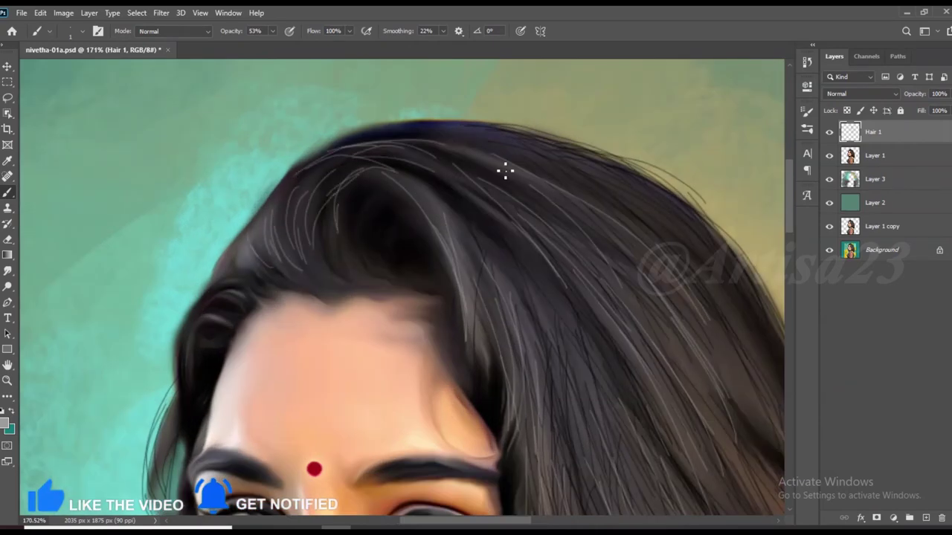
scroll(505, 172, down, 2)
scroll(595, 329, down, 1)
scroll(547, 359, down, 1)
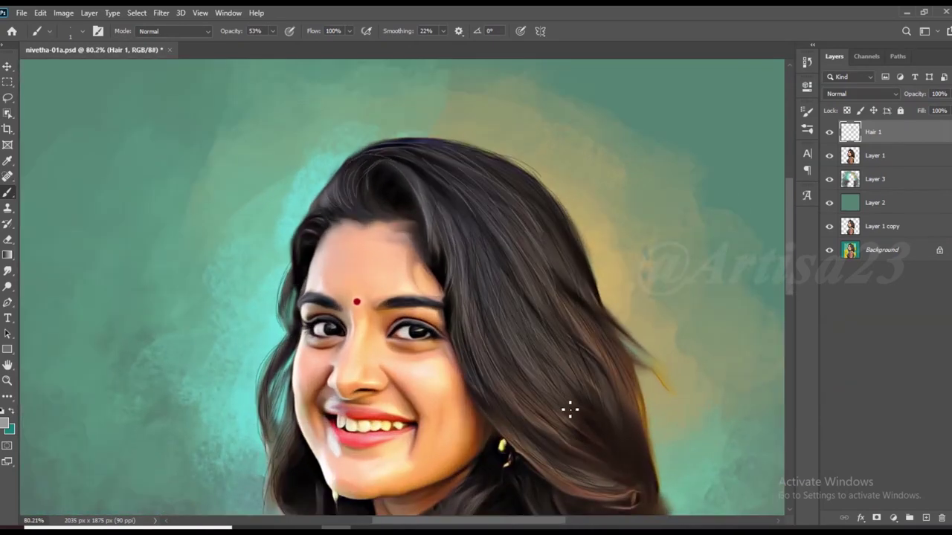
scroll(523, 396, up, 1)
scroll(489, 384, down, 1)
scroll(524, 378, up, 2)
scroll(397, 318, down, 1)
scroll(397, 318, down, 1)
scroll(280, 341, up, 3)
Add light grey highlight strands to the hair below the chin
drag(327, 342, 332, 460)
drag(338, 476, 354, 395)
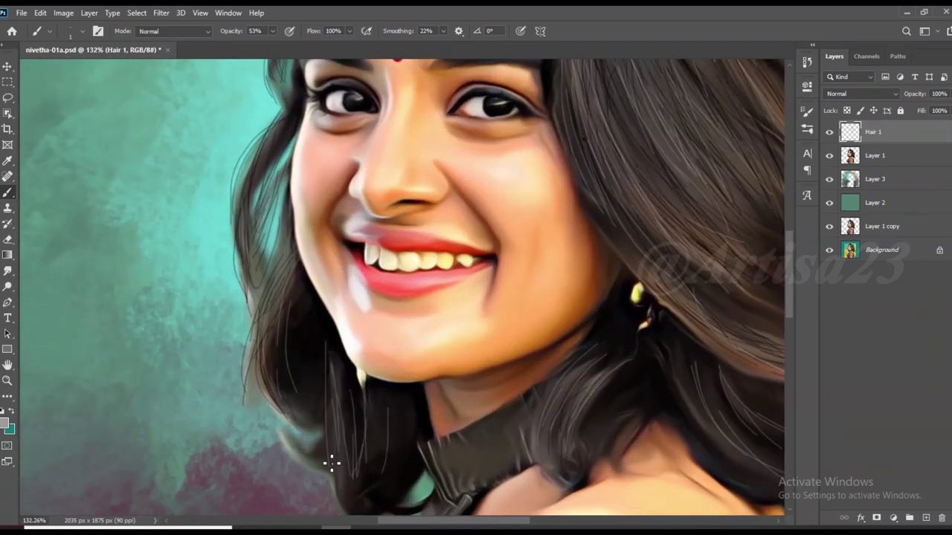
scroll(346, 436, up, 1)
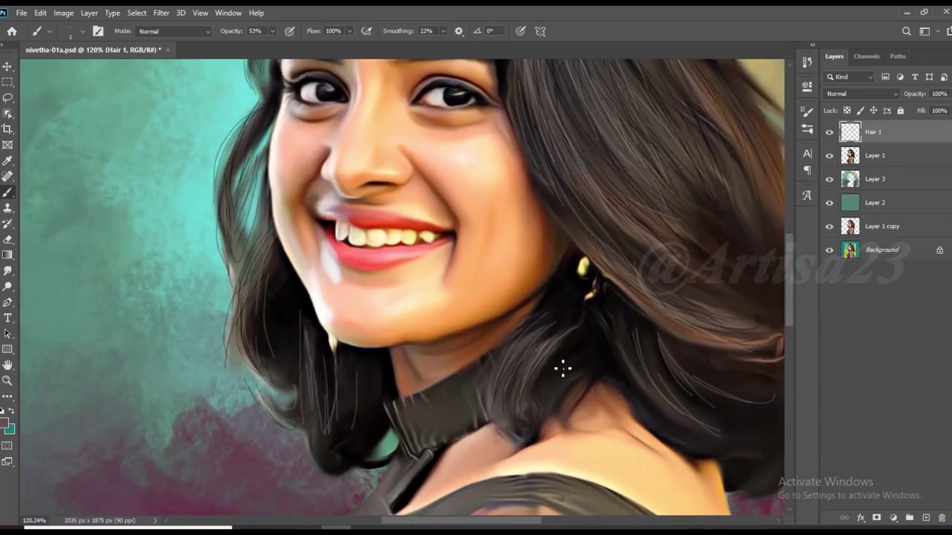
scroll(598, 327, up, 1)
scroll(588, 342, up, 1)
scroll(578, 353, down, 2)
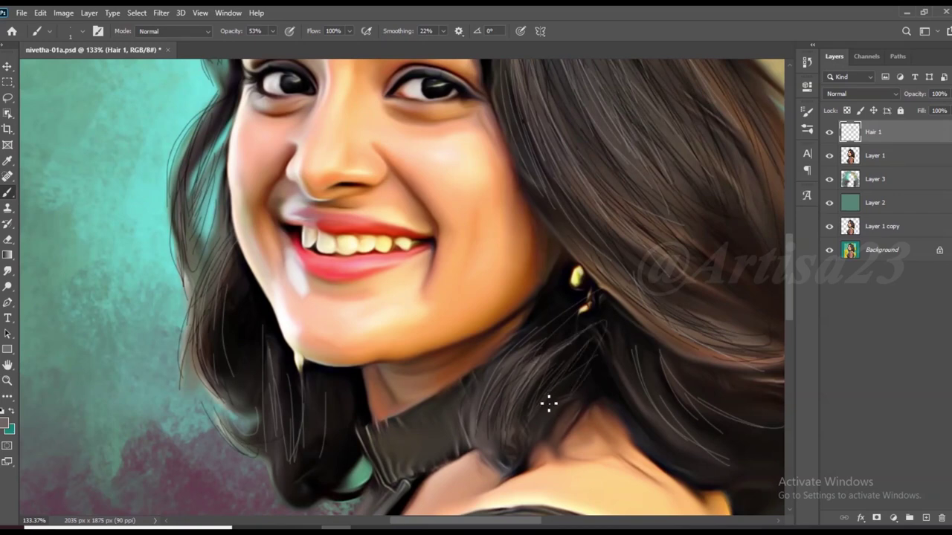
scroll(332, 322, up, 1)
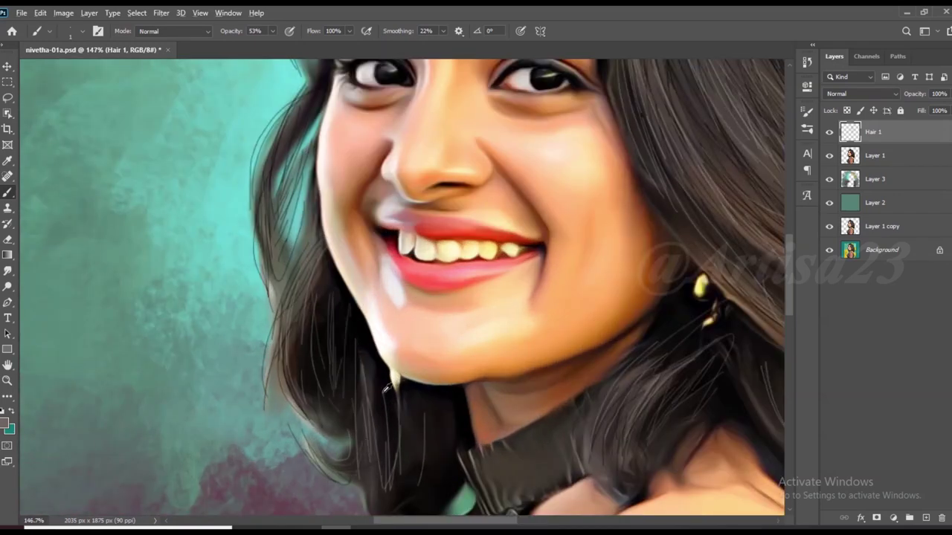
scroll(385, 394, down, 3)
scroll(435, 489, down, 3)
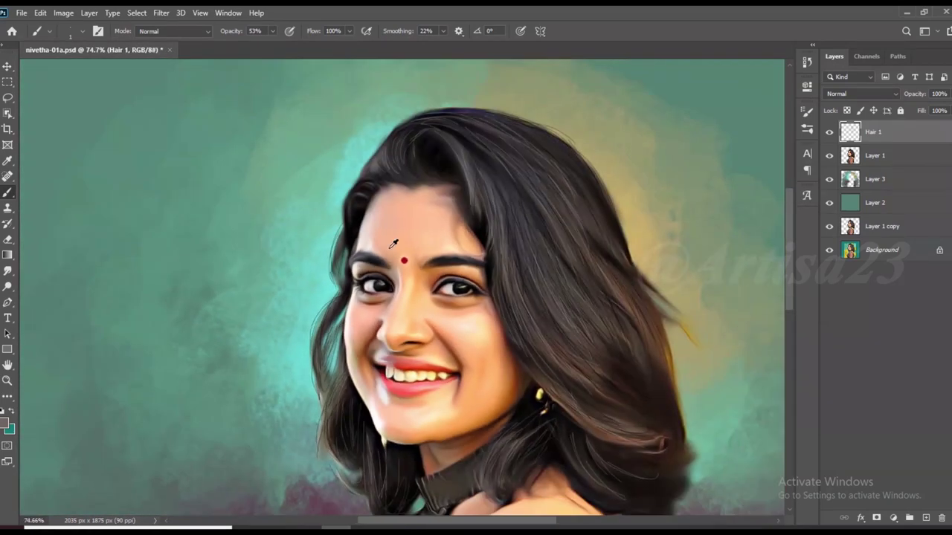
scroll(287, 226, up, 5)
scroll(351, 208, down, 3)
scroll(360, 161, up, 3)
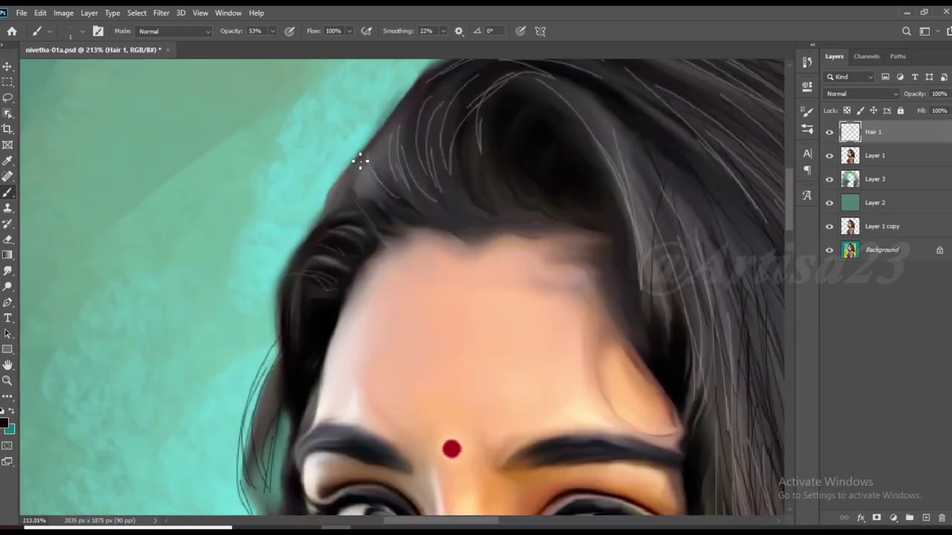
Add a thin hair strand at the hairline on Hair 1
scroll(432, 105, down, 1)
scroll(425, 96, down, 1)
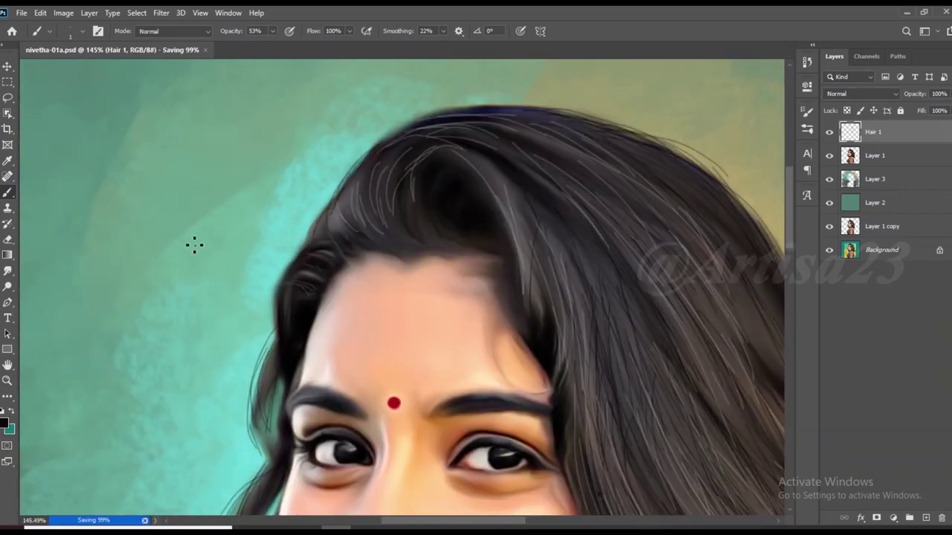
scroll(344, 171, up, 2)
scroll(345, 170, up, 1)
drag(350, 154, 293, 212)
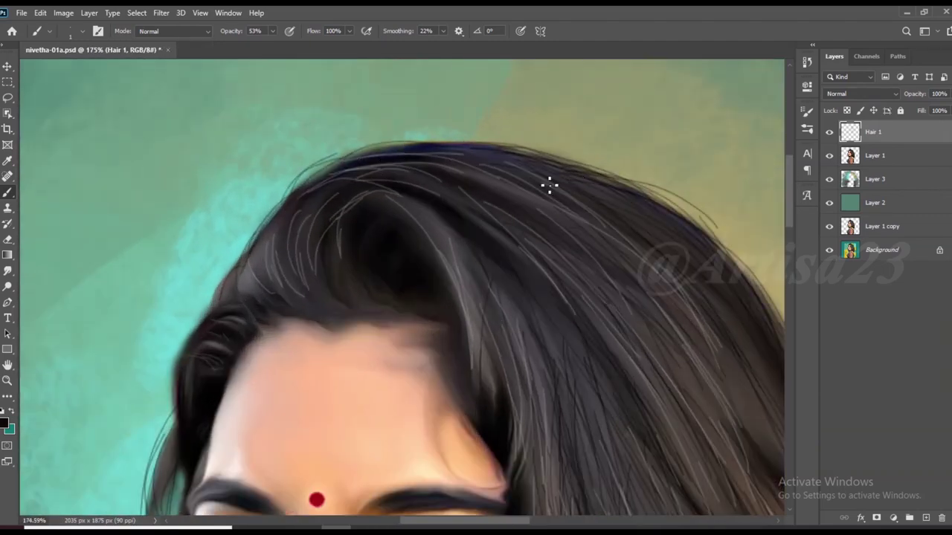
scroll(347, 246, down, 2)
scroll(340, 201, up, 3)
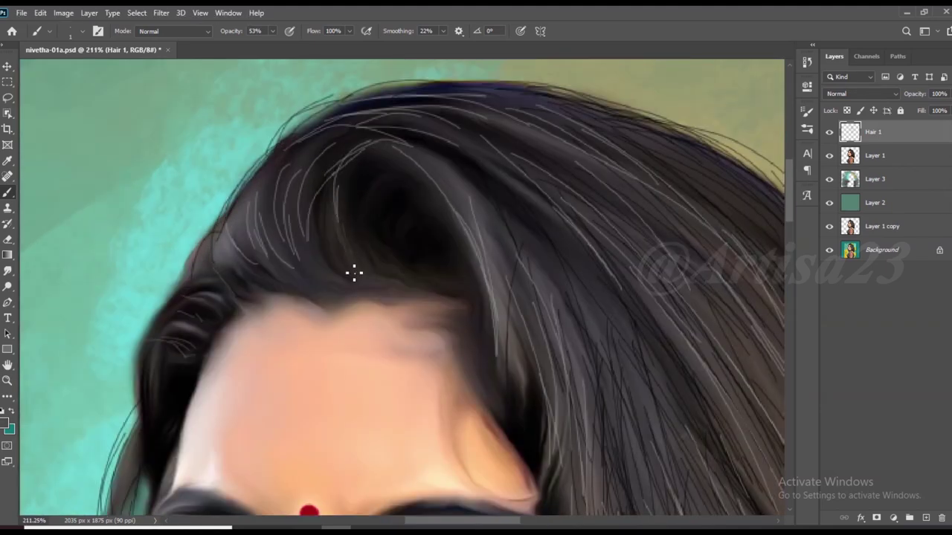
scroll(516, 250, up, 1)
scroll(282, 170, up, 1)
scroll(548, 334, up, 1)
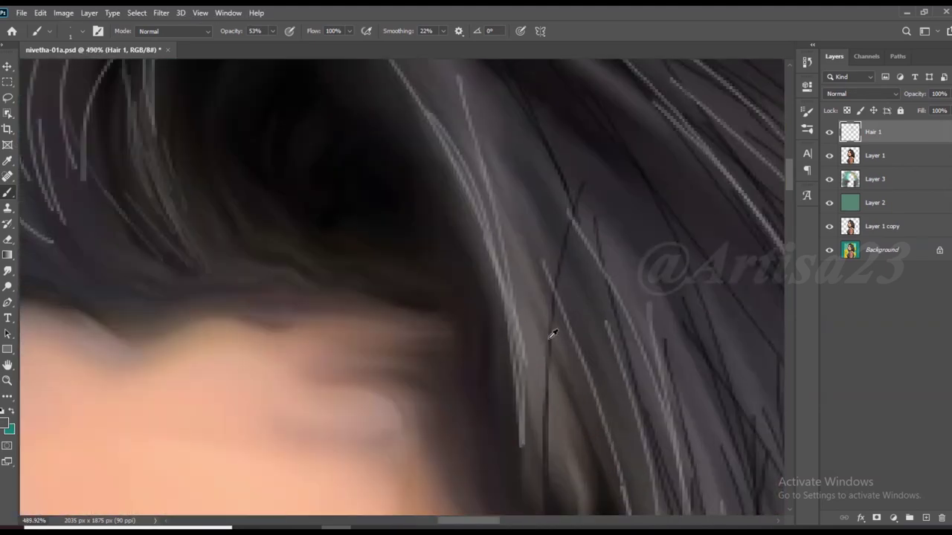
scroll(230, 191, down, 1)
Paint four more thin grey strands across the hairline and lower hair ends
drag(246, 205, 280, 333)
drag(186, 215, 164, 274)
drag(134, 160, 85, 250)
drag(327, 215, 390, 309)
scroll(390, 310, down, 1)
scroll(550, 297, down, 1)
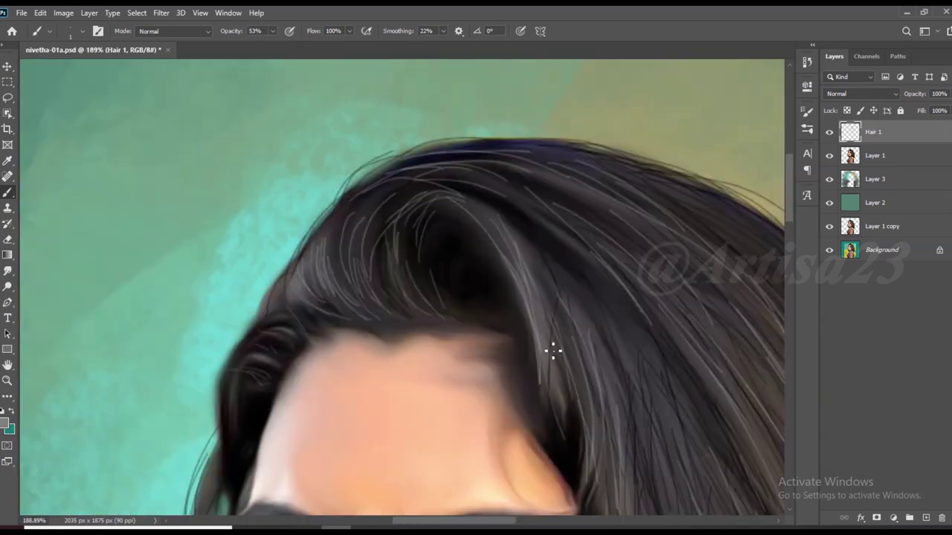
scroll(552, 386, down, 1)
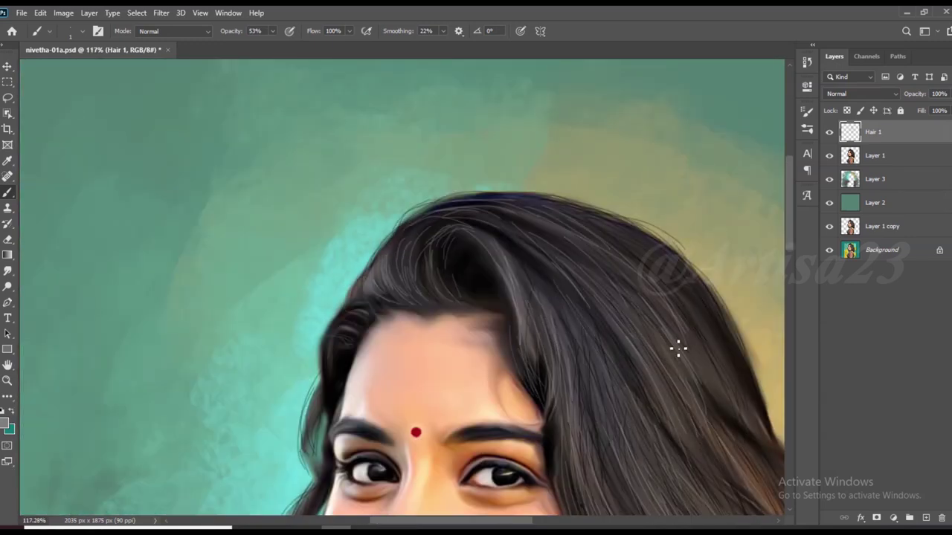
scroll(722, 362, down, 2)
scroll(460, 315, up, 3)
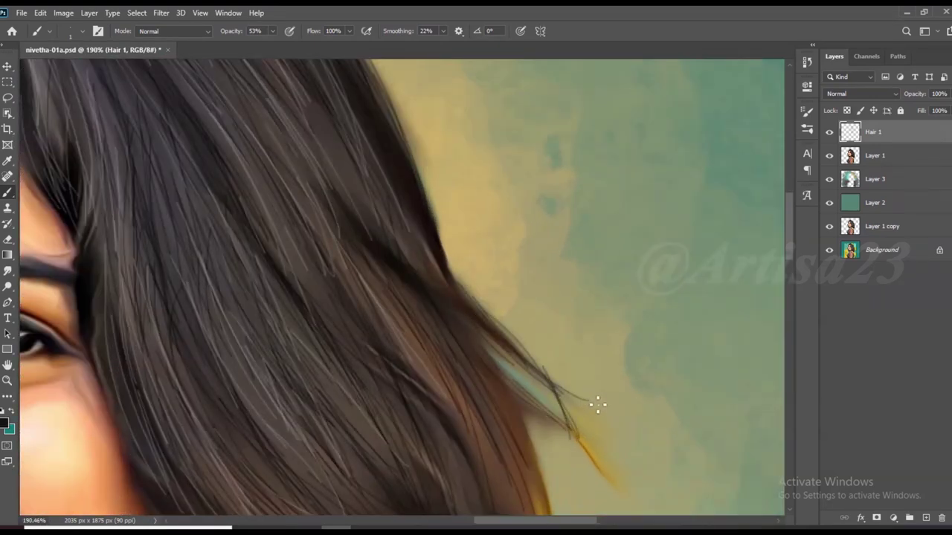
scroll(580, 402, down, 2)
scroll(523, 316, up, 1)
scroll(519, 403, down, 1)
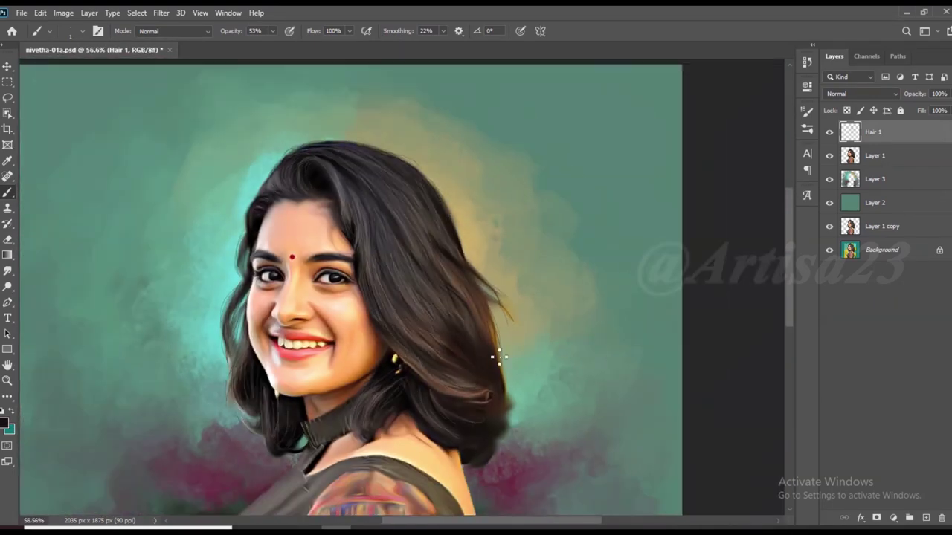
scroll(520, 414, up, 1)
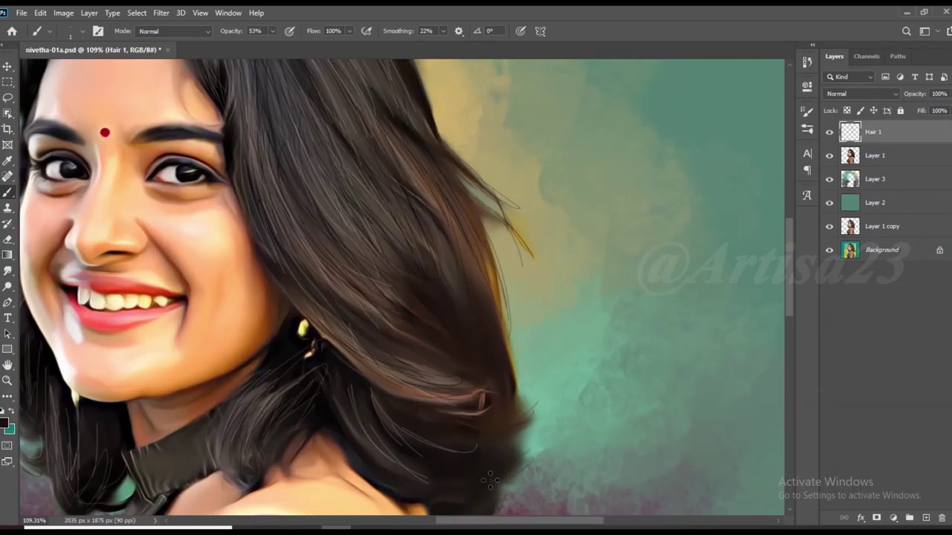
scroll(520, 374, down, 1)
scroll(436, 377, up, 8)
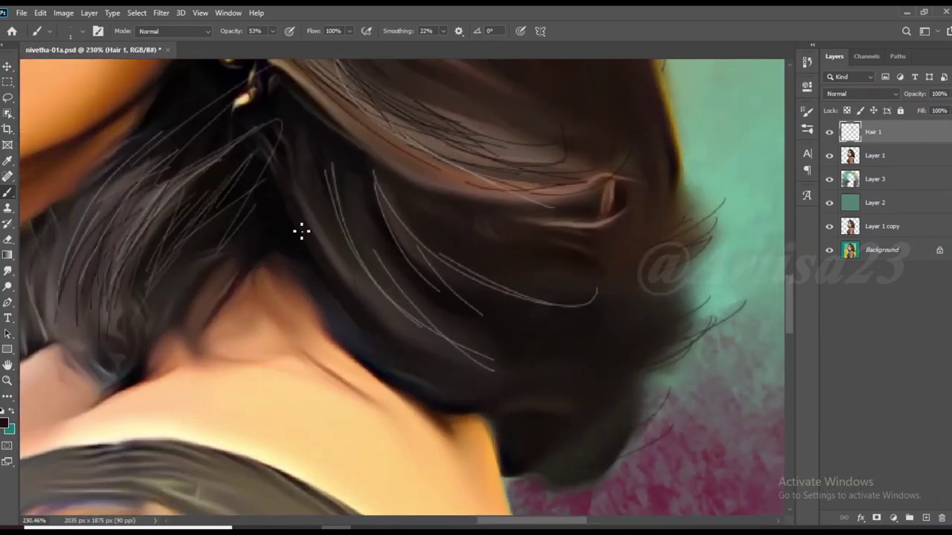
scroll(337, 303, down, 2)
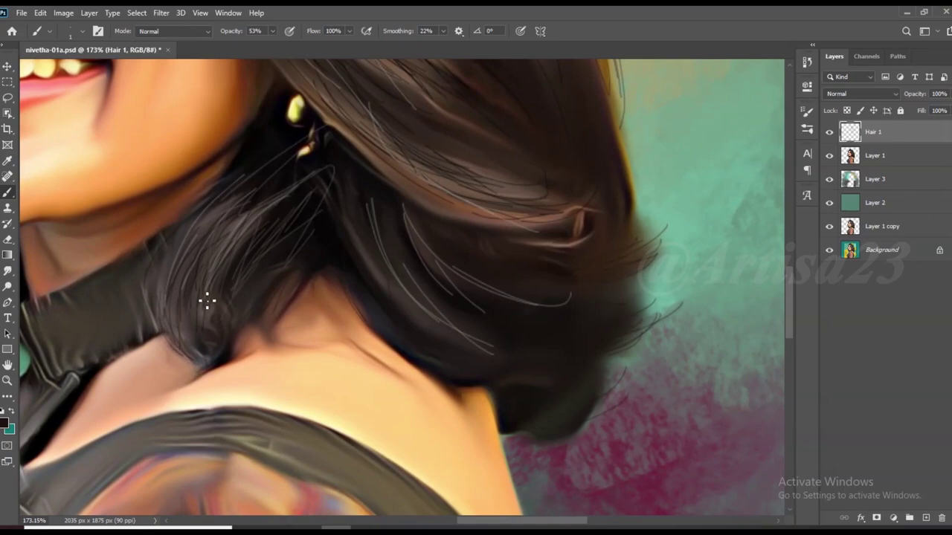
scroll(206, 302, down, 2)
scroll(257, 325, down, 3)
scroll(240, 160, up, 3)
scroll(191, 271, up, 1)
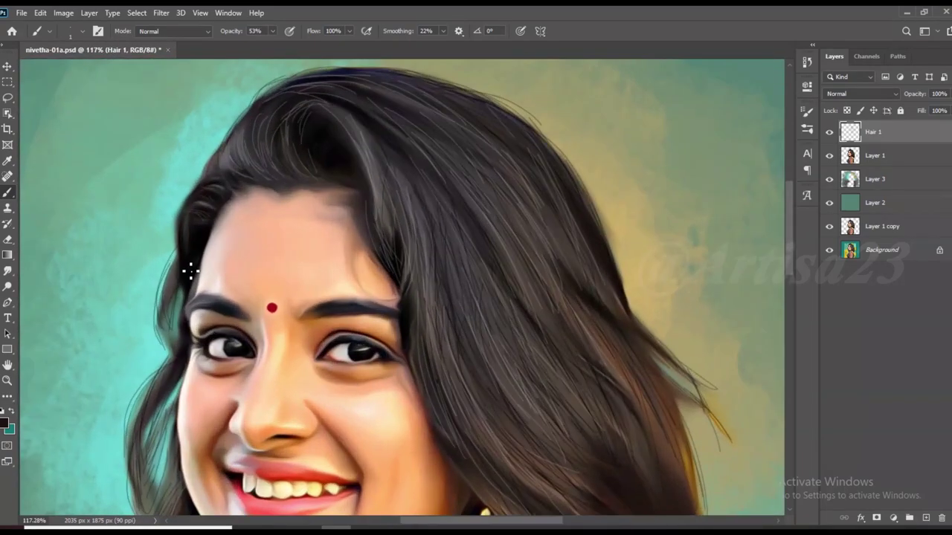
scroll(165, 336, down, 3)
scroll(372, 297, up, 1)
scroll(516, 319, up, 2)
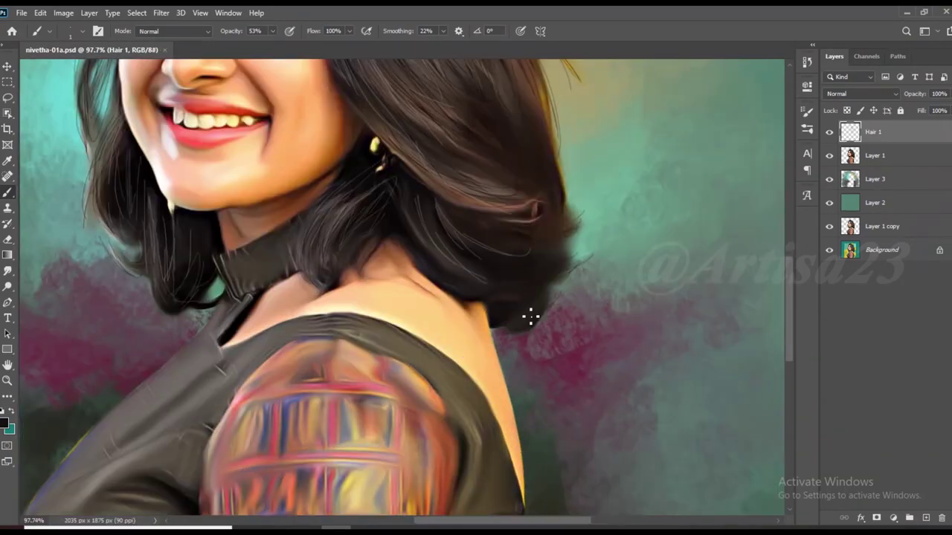
scroll(371, 312, down, 2)
scroll(371, 313, down, 1)
scroll(538, 290, up, 3)
scroll(297, 224, up, 1)
Pick a hair colour and brush fine light and brown strands across the crown and hairline
click(5, 421)
key(Return)
key(b)
scroll(443, 338, up, 1)
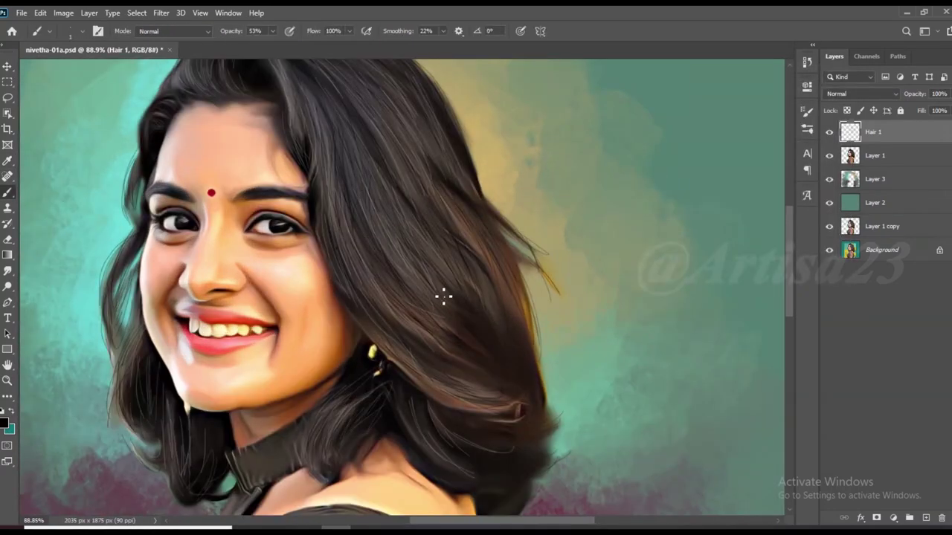
scroll(469, 276, up, 1)
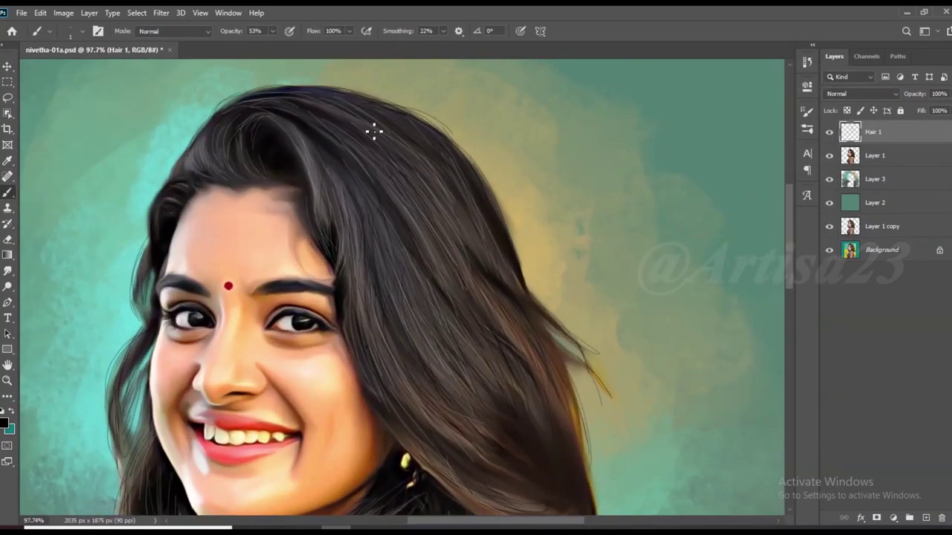
scroll(534, 313, up, 3)
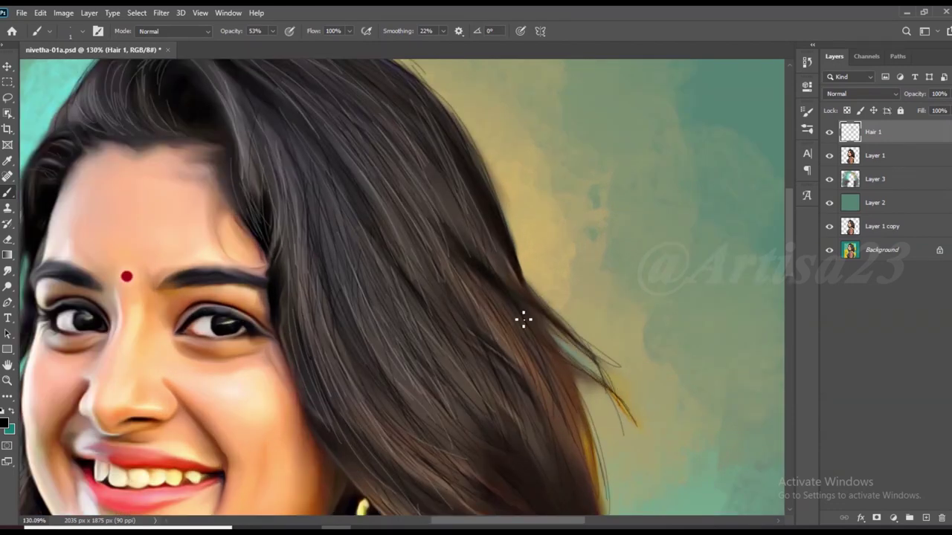
scroll(524, 320, down, 4)
scroll(548, 383, up, 4)
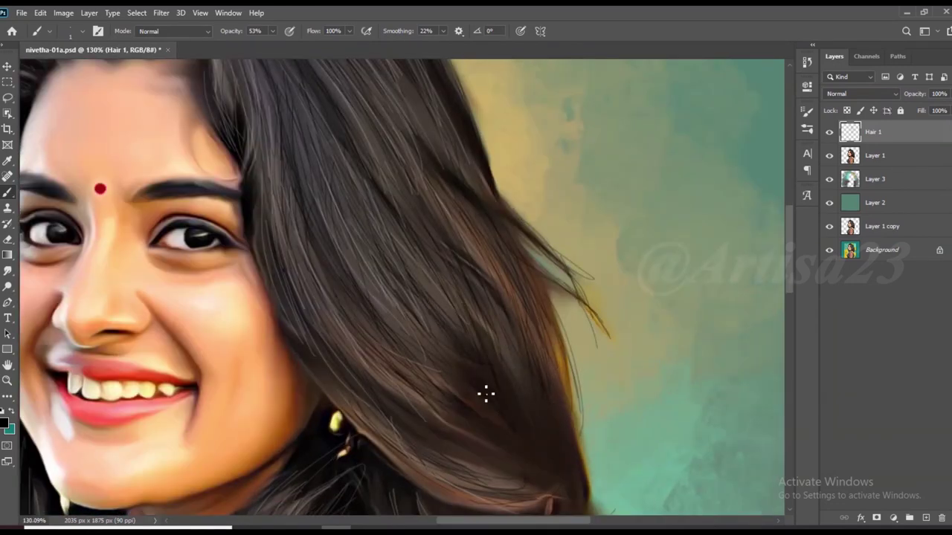
scroll(447, 364, down, 4)
scroll(343, 245, up, 1)
scroll(343, 262, up, 3)
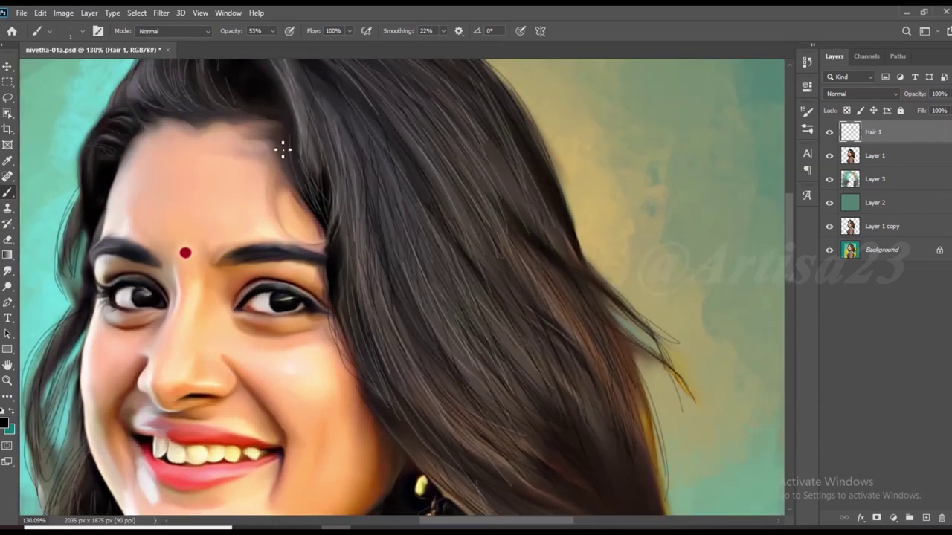
scroll(282, 149, up, 2)
scroll(344, 206, up, 2)
scroll(330, 203, down, 2)
scroll(300, 166, up, 2)
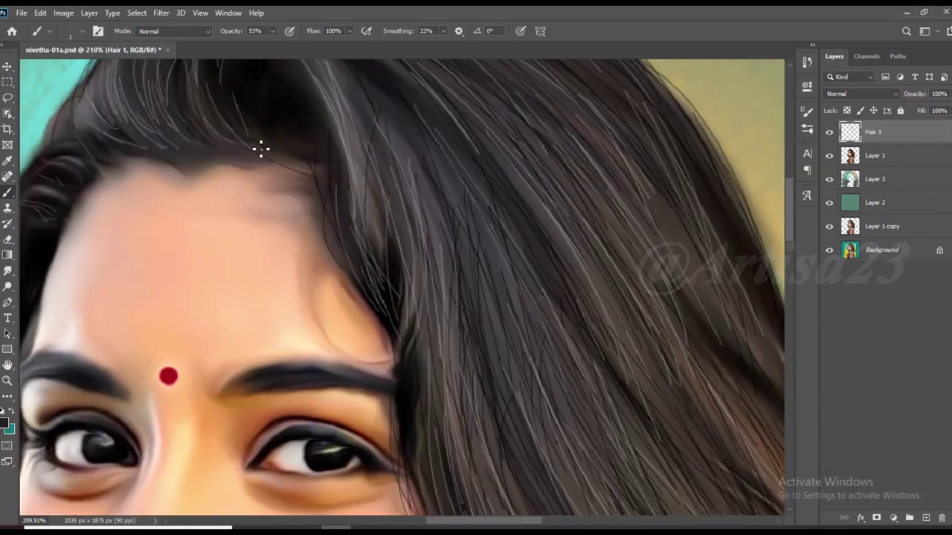
scroll(318, 192, down, 2)
scroll(297, 168, up, 3)
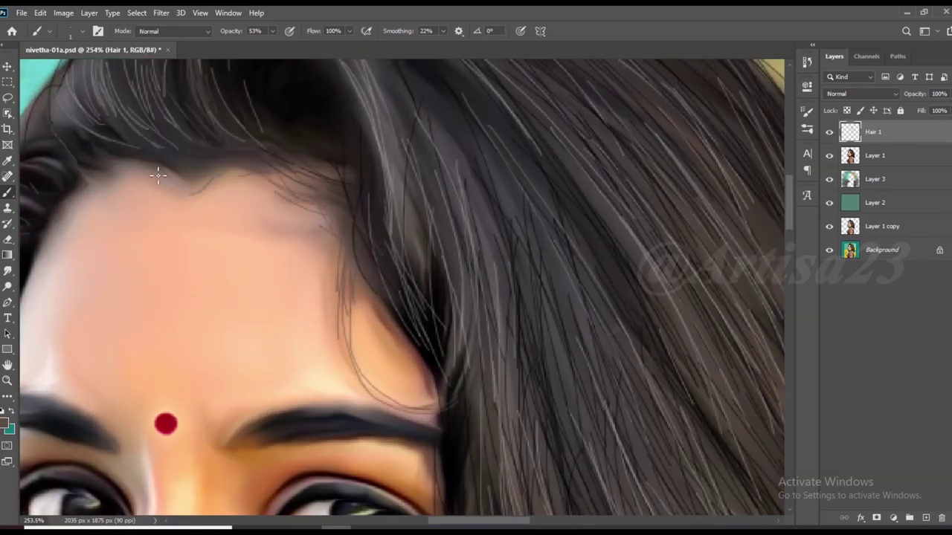
scroll(159, 177, down, 3)
scroll(206, 180, up, 3)
scroll(202, 189, down, 3)
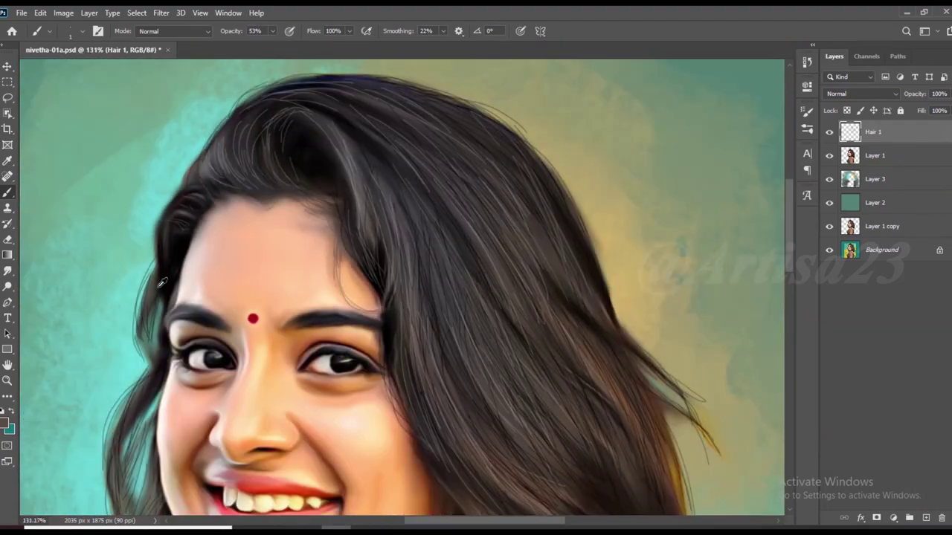
scroll(153, 216, up, 3)
scroll(201, 102, down, 3)
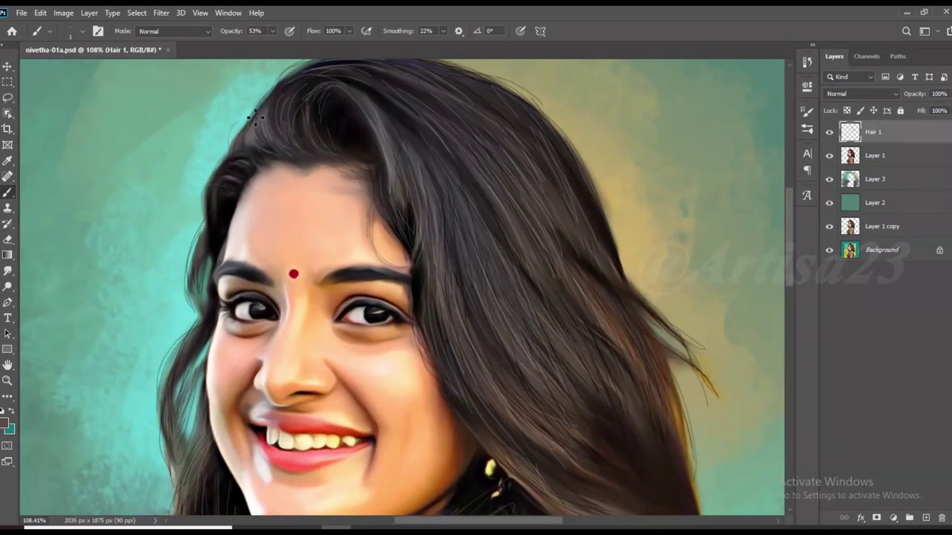
scroll(259, 106, up, 2)
scroll(240, 180, up, 2)
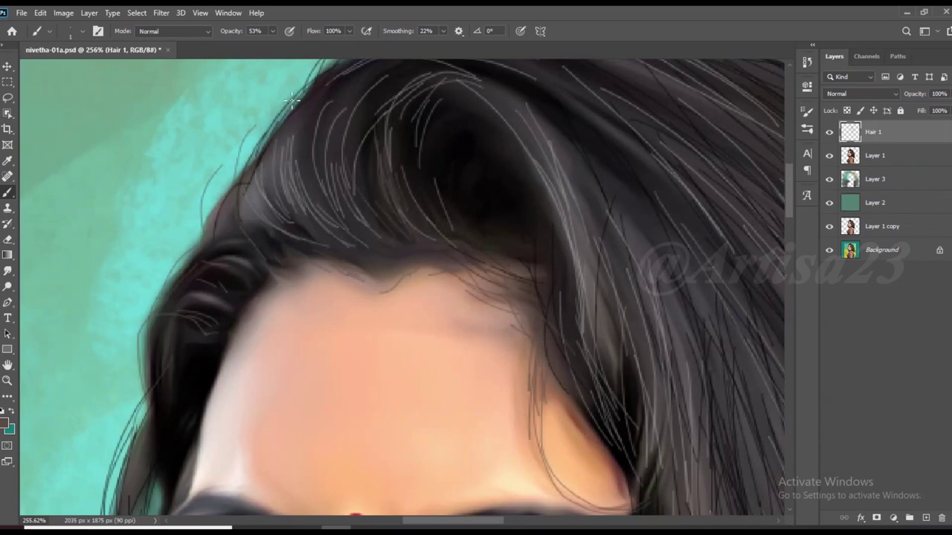
scroll(322, 88, down, 5)
Add strands to the side hair beside the ear, then add a new layer above Hair 1
scroll(347, 87, down, 4)
scroll(339, 106, down, 3)
scroll(340, 106, down, 2)
scroll(404, 369, up, 2)
scroll(453, 304, up, 3)
scroll(416, 320, up, 3)
scroll(354, 333, up, 1)
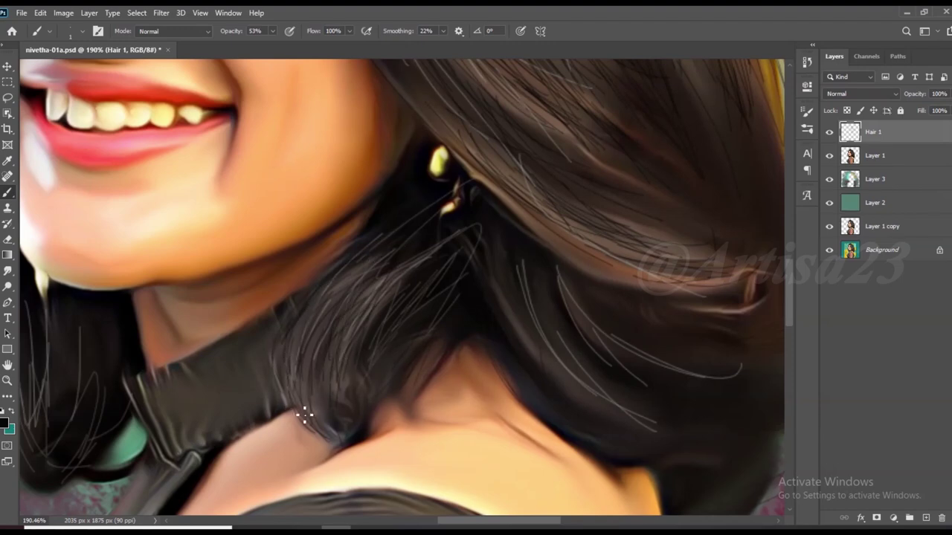
scroll(578, 278, down, 2)
scroll(577, 278, down, 1)
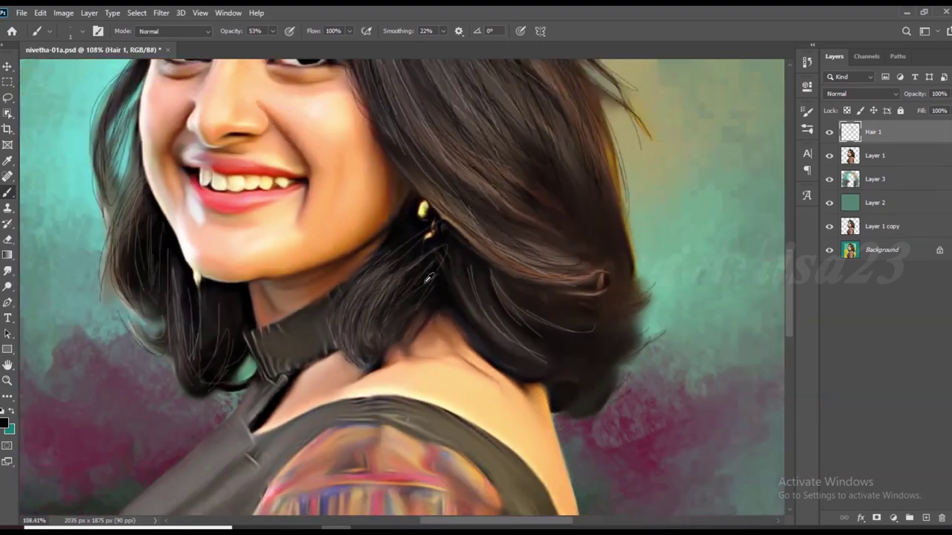
scroll(516, 255, up, 2)
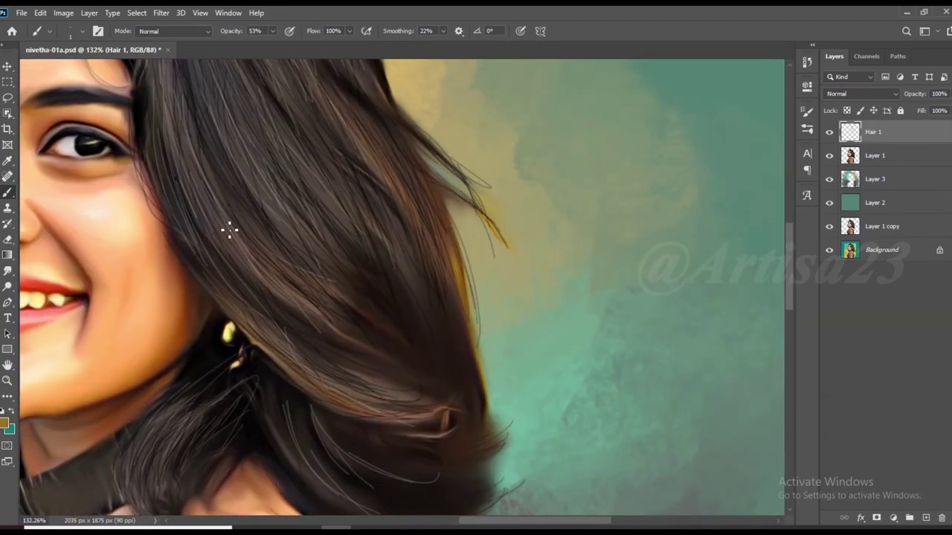
scroll(222, 207, down, 2)
scroll(365, 374, up, 3)
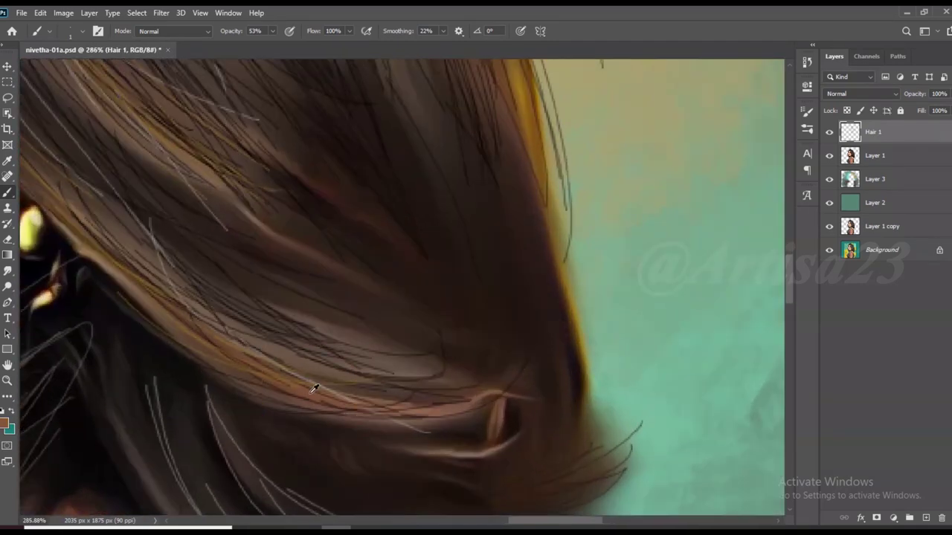
scroll(313, 386, down, 2)
scroll(424, 262, up, 1)
scroll(372, 182, down, 1)
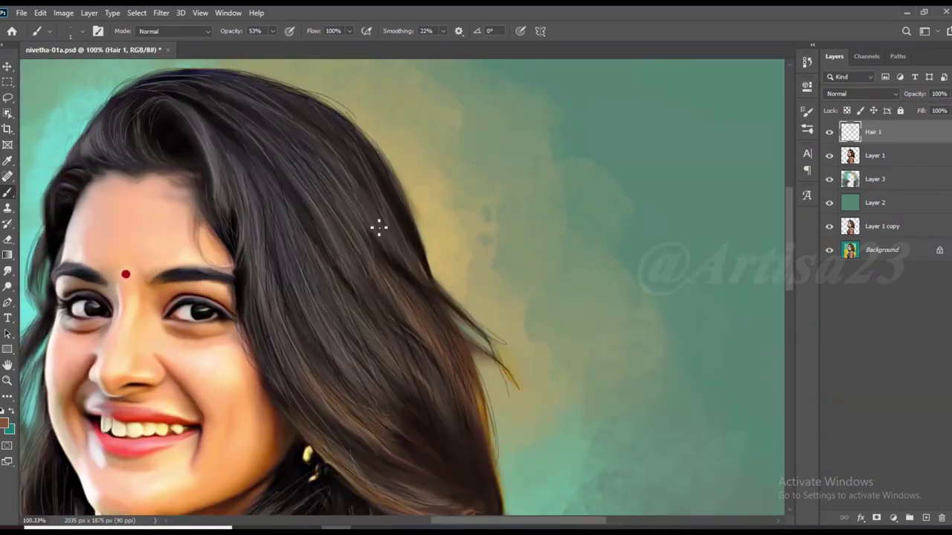
scroll(391, 221, down, 2)
scroll(223, 349, up, 1)
scroll(210, 364, up, 1)
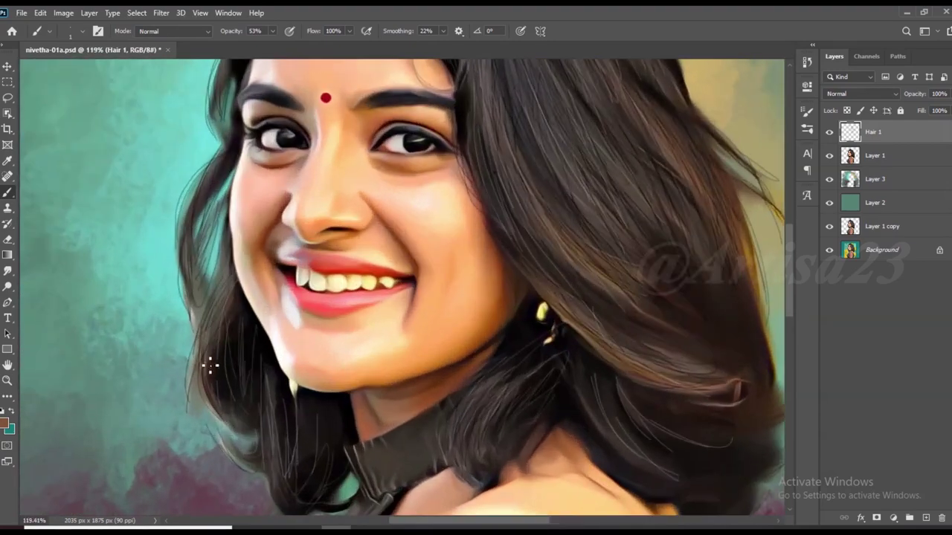
scroll(215, 373, down, 2)
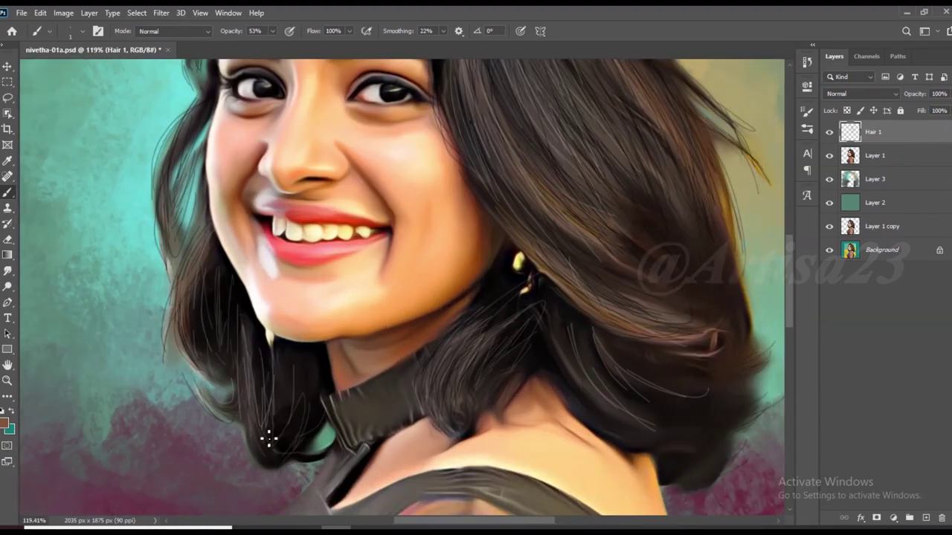
scroll(405, 422, down, 1)
scroll(388, 322, down, 3)
scroll(612, 350, down, 1)
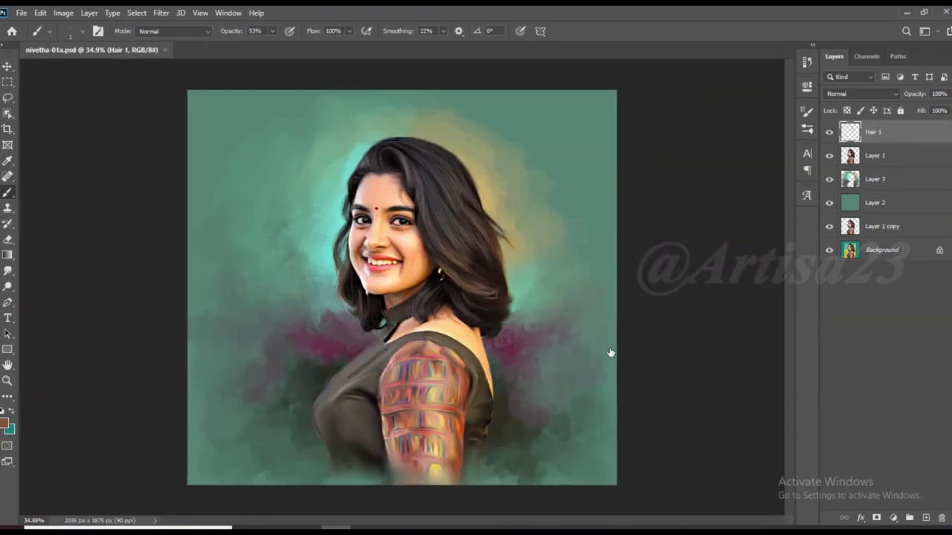
scroll(612, 350, up, 1)
click(926, 518)
text(Line)
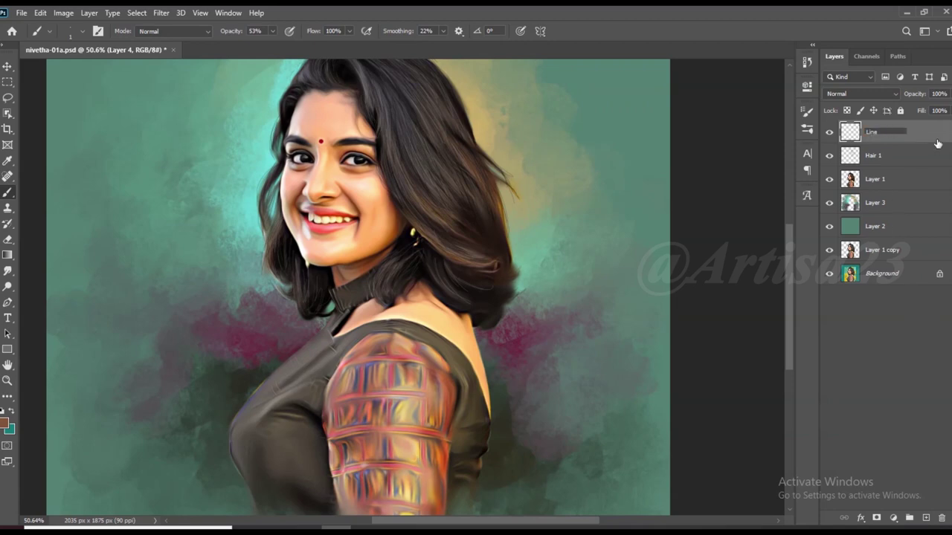
Name the new layer Line and set brush size and opacity for outlining
key(Return)
scroll(409, 417, up, 2)
scroll(435, 106, up, 2)
scroll(436, 107, up, 1)
key(F5)
key(F5)
Paint dark outlines along the jacket collar, sleeve top and both arm edges
drag(209, 255, 278, 224)
mouse_move(512, 212)
mouse_down()
mouse_move(617, 272)
mouse_move(670, 334)
mouse_up()
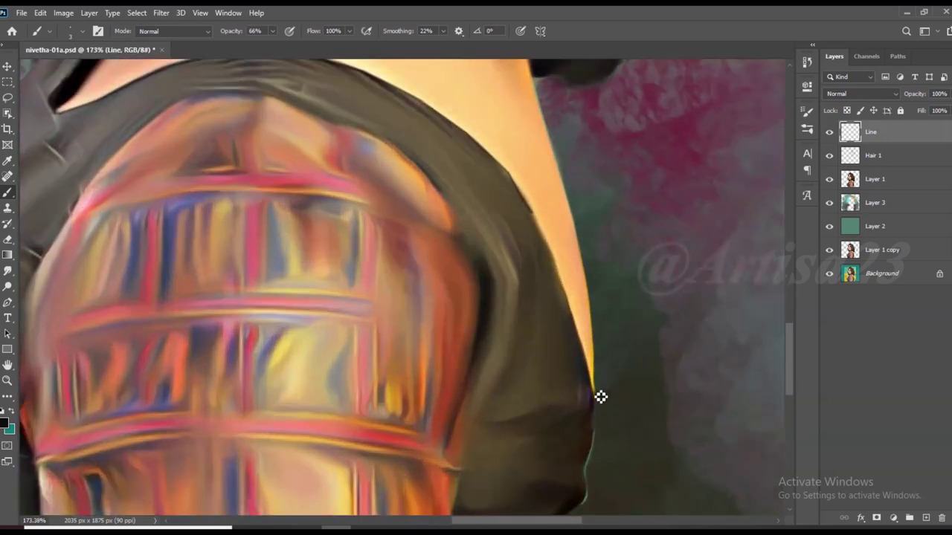
mouse_move(599, 395)
mouse_down()
mouse_move(580, 314)
mouse_move(533, 213)
mouse_up()
scroll(287, 246, down, 3)
scroll(287, 247, up, 3)
mouse_move(247, 264)
mouse_down()
mouse_move(325, 145)
mouse_move(427, 92)
mouse_move(601, 151)
mouse_move(679, 249)
mouse_up()
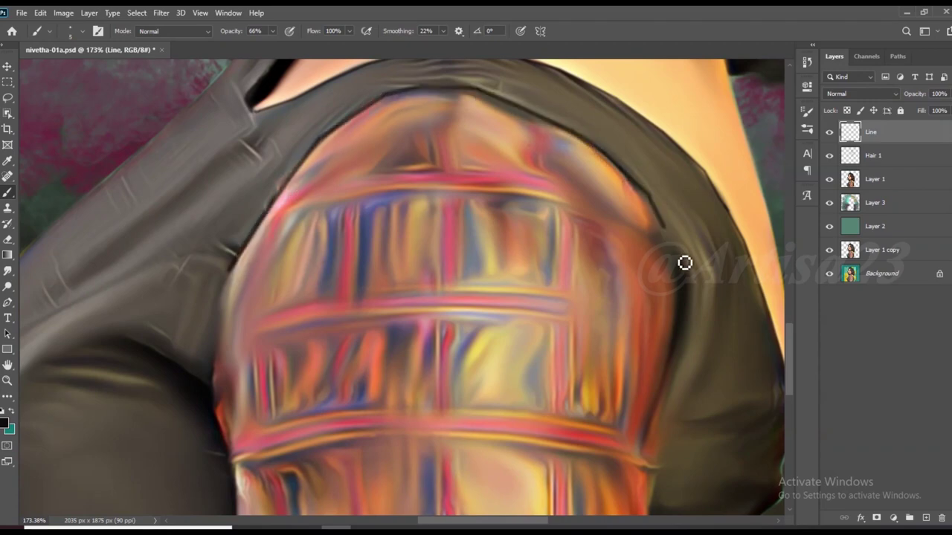
scroll(394, 198, down, 2)
scroll(572, 199, up, 2)
drag(572, 264, 558, 417)
scroll(355, 300, down, 2)
scroll(356, 299, up, 2)
mouse_move(325, 327)
mouse_down()
mouse_move(336, 227)
mouse_move(329, 387)
mouse_move(321, 334)
mouse_up()
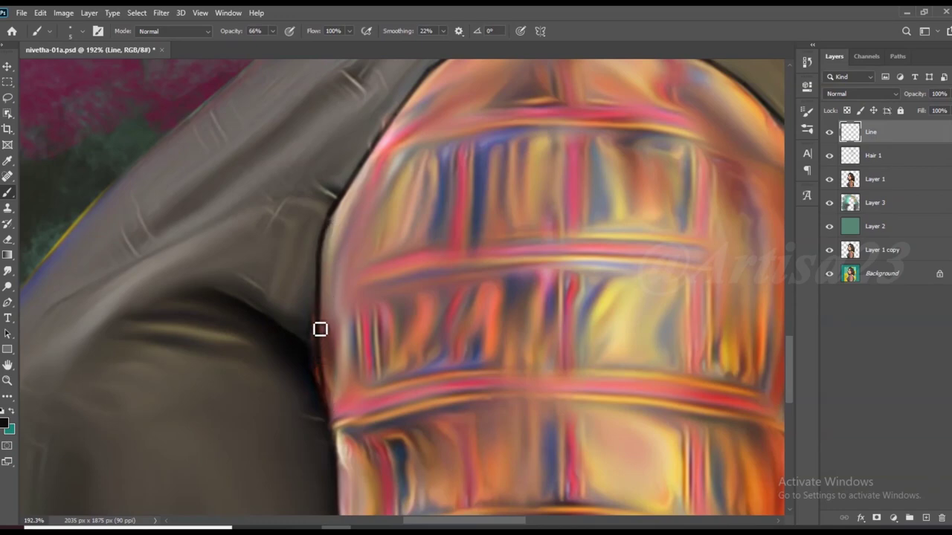
scroll(320, 334, down, 3)
scroll(442, 266, up, 2)
drag(442, 266, 434, 390)
drag(440, 283, 465, 106)
Cover the strap highlight and darken the strap edge and shoulder outline
scroll(397, 365, down, 2)
scroll(397, 366, down, 1)
scroll(360, 192, up, 4)
drag(360, 192, 429, 158)
scroll(345, 181, down, 2)
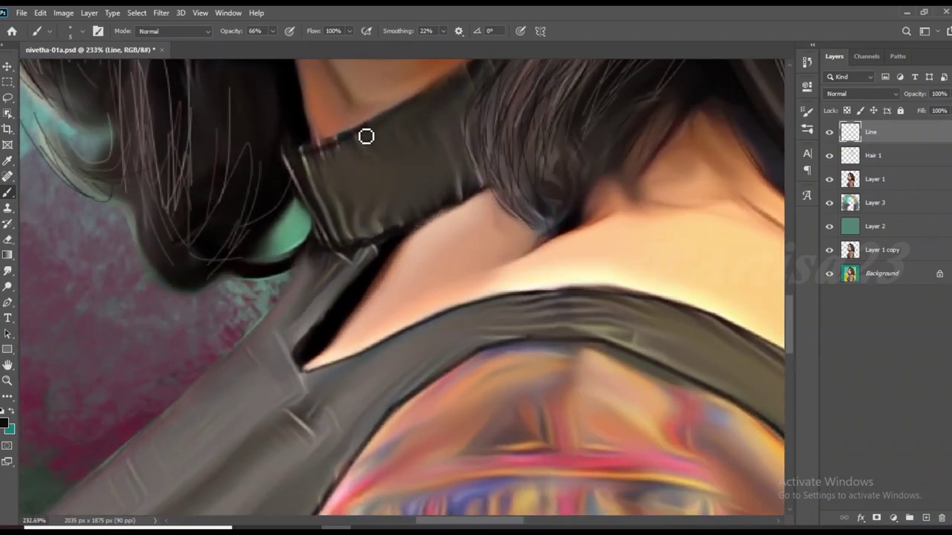
scroll(377, 129, down, 2)
scroll(381, 130, up, 2)
scroll(295, 187, down, 2)
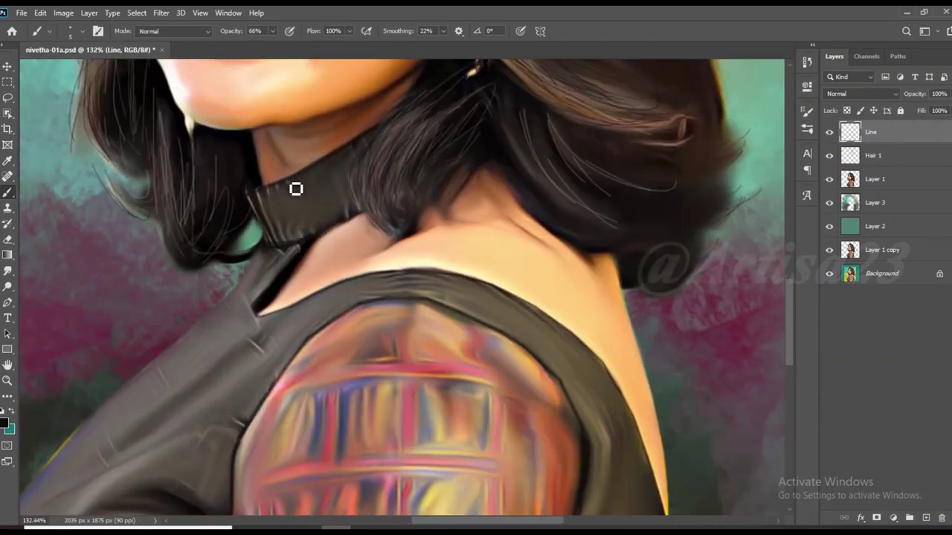
scroll(290, 201, up, 1)
drag(196, 313, 145, 357)
scroll(144, 356, down, 3)
mouse_move(248, 304)
mouse_down()
mouse_move(204, 337)
mouse_move(149, 422)
mouse_up()
scroll(149, 421, up, 2)
scroll(149, 422, up, 1)
drag(195, 268, 193, 393)
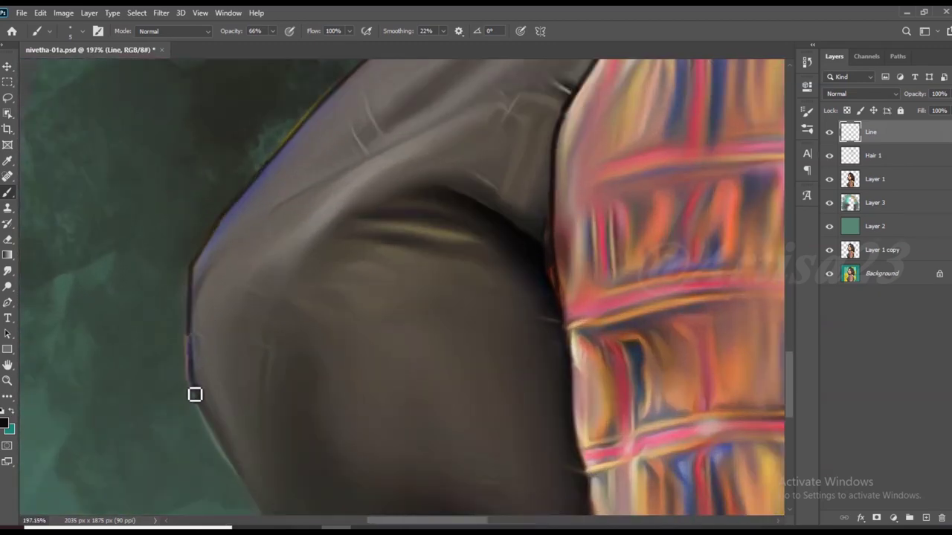
scroll(214, 435, down, 1)
scroll(214, 435, up, 1)
drag(195, 332, 268, 448)
scroll(268, 449, down, 2)
Soften the outline strokes briefly with the Smudge tool
key(r)
scroll(238, 276, up, 2)
scroll(44, 270, down, 1)
scroll(173, 270, up, 2)
scroll(173, 270, down, 3)
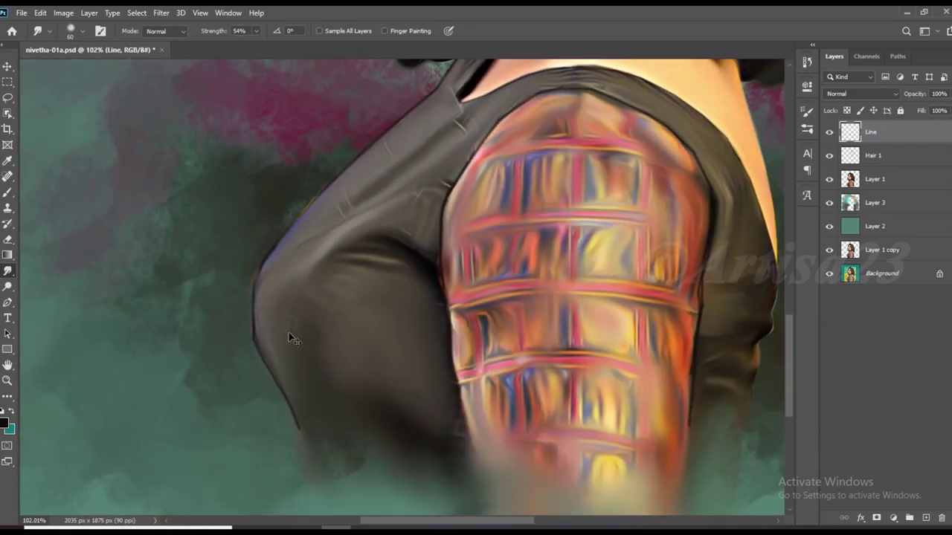
scroll(296, 431, up, 1)
scroll(255, 322, down, 3)
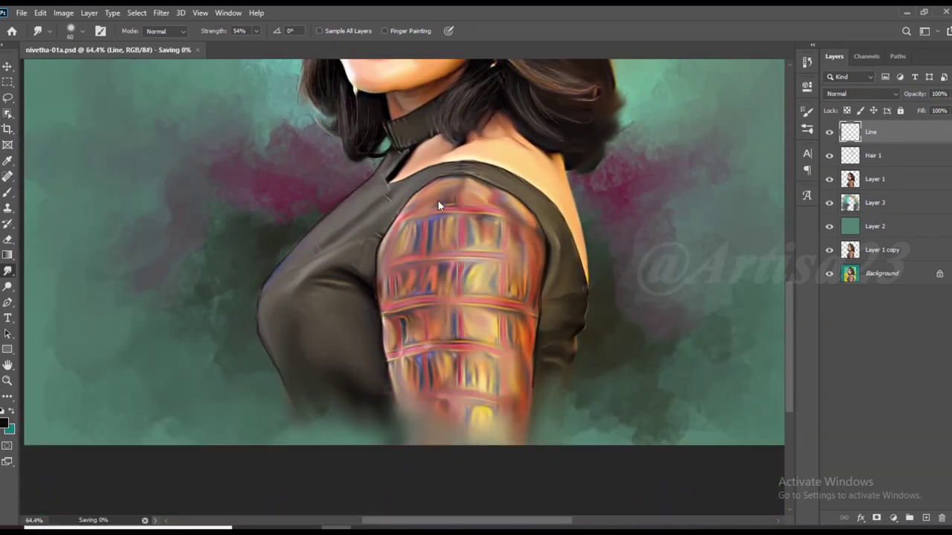
scroll(380, 353, up, 1)
scroll(365, 345, down, 1)
scroll(382, 511, up, 2)
key(b)
scroll(535, 335, up, 2)
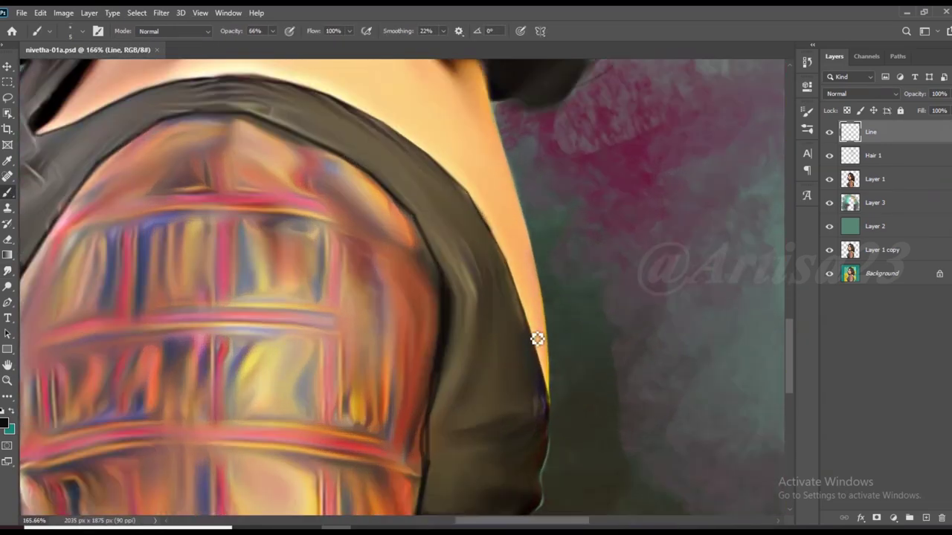
Extend the dark shoulder outline to the left, fit the portrait in view and save
mouse_move(504, 252)
mouse_down()
mouse_move(459, 186)
mouse_move(359, 115)
mouse_up()
drag(265, 83, 192, 85)
drag(127, 104, 29, 152)
key(ctrl+0)
key(ctrl+s)
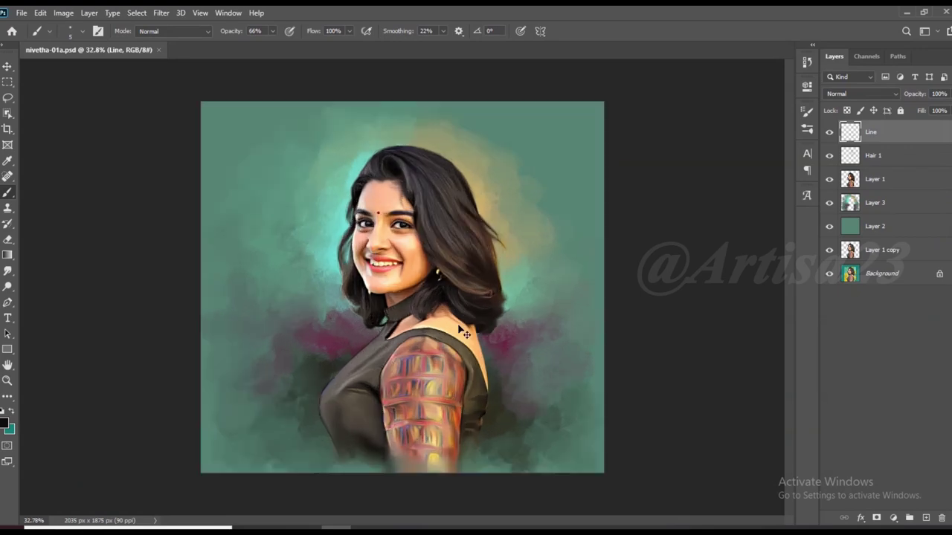
Sample a brownish skin tone and darken the lower eyelid line under the iris
scroll(410, 209, up, 5)
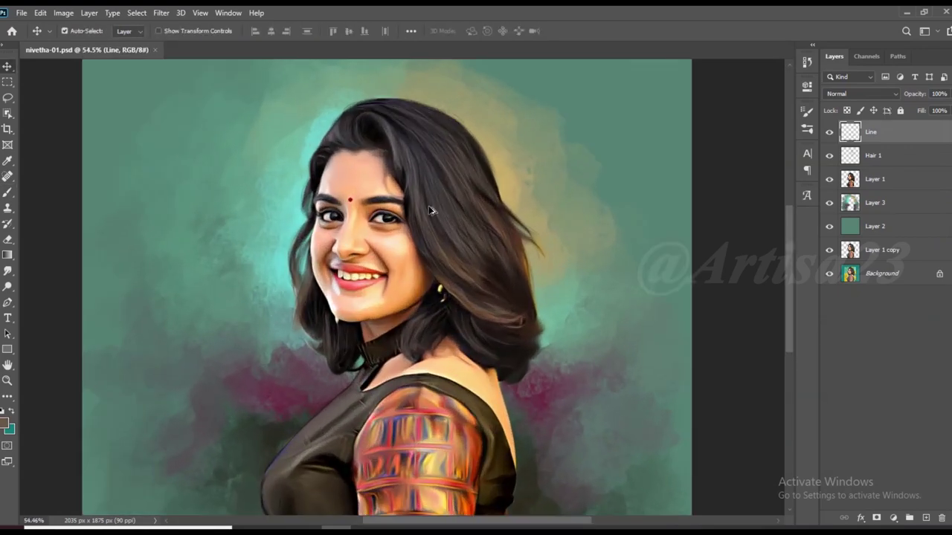
key(b)
click(98, 32)
scroll(501, 265, up, 2)
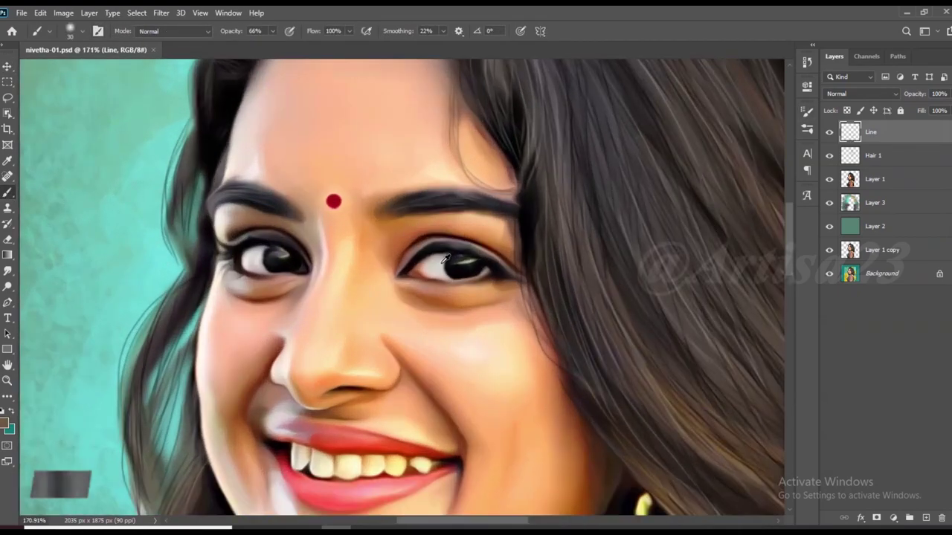
scroll(501, 266, up, 6)
scroll(516, 270, up, 2)
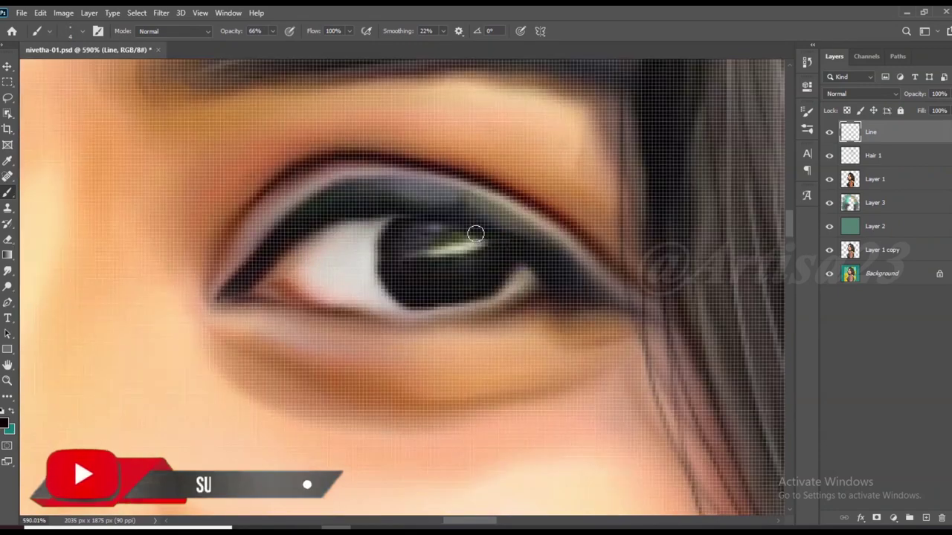
alt+click(292, 294)
drag(381, 311, 464, 313)
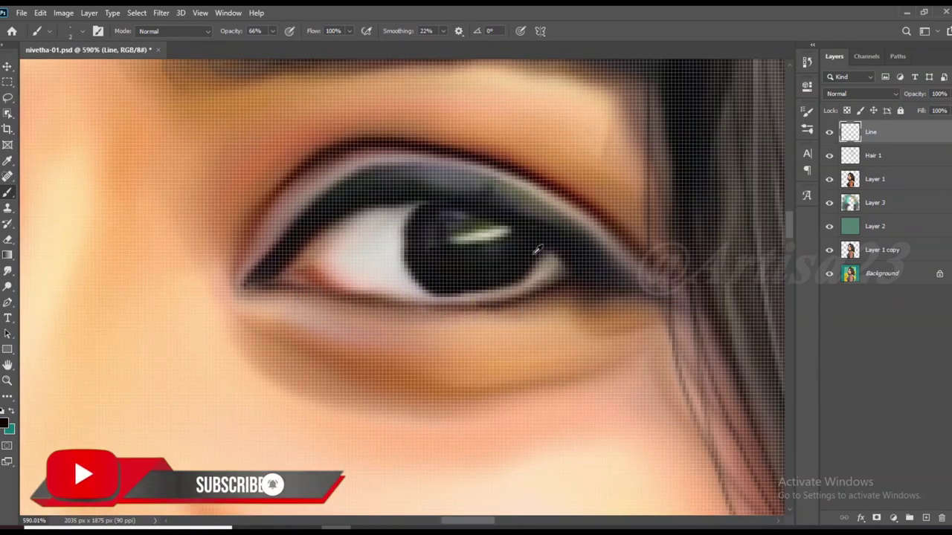
drag(536, 302, 449, 293)
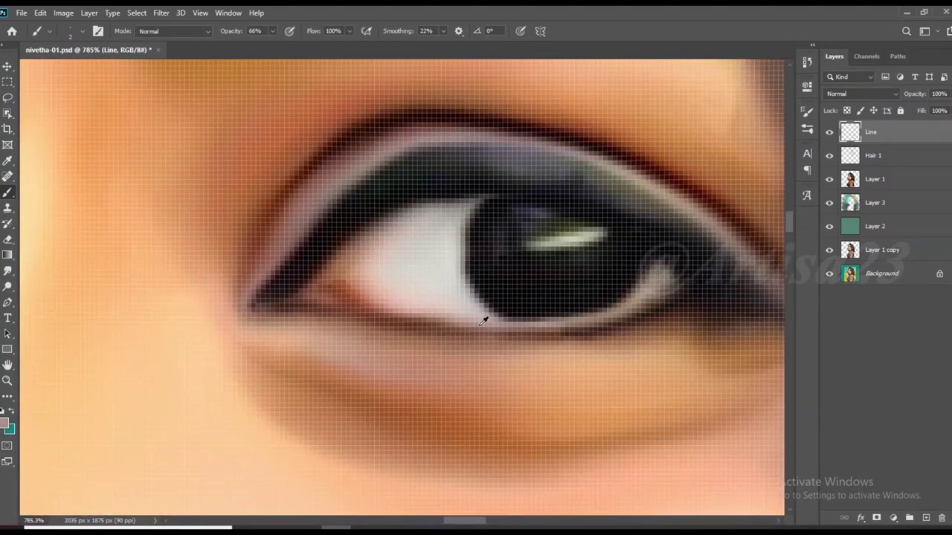
drag(471, 322, 603, 322)
click(557, 336)
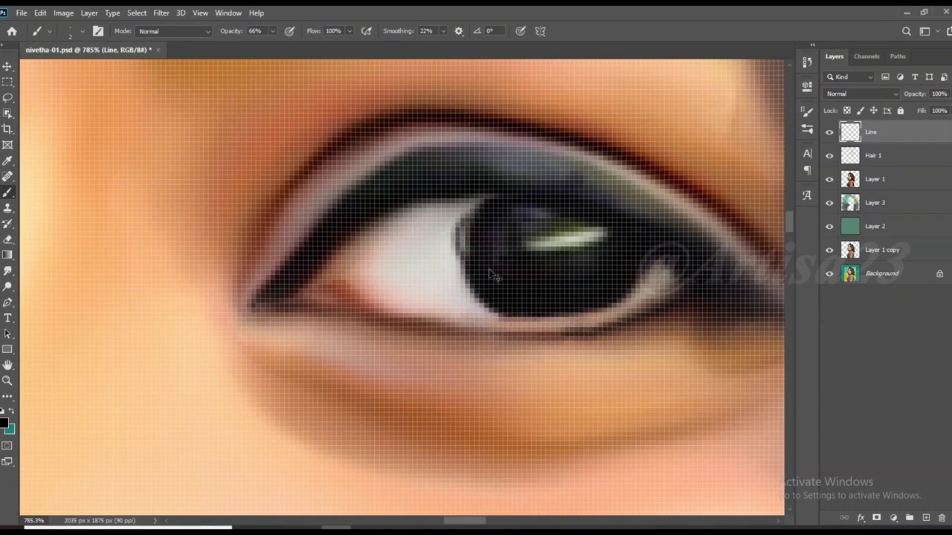
Sample reddish-brown, paint a pinkish rim along the lower eyelid and lighten the outer corner
alt+click(340, 280)
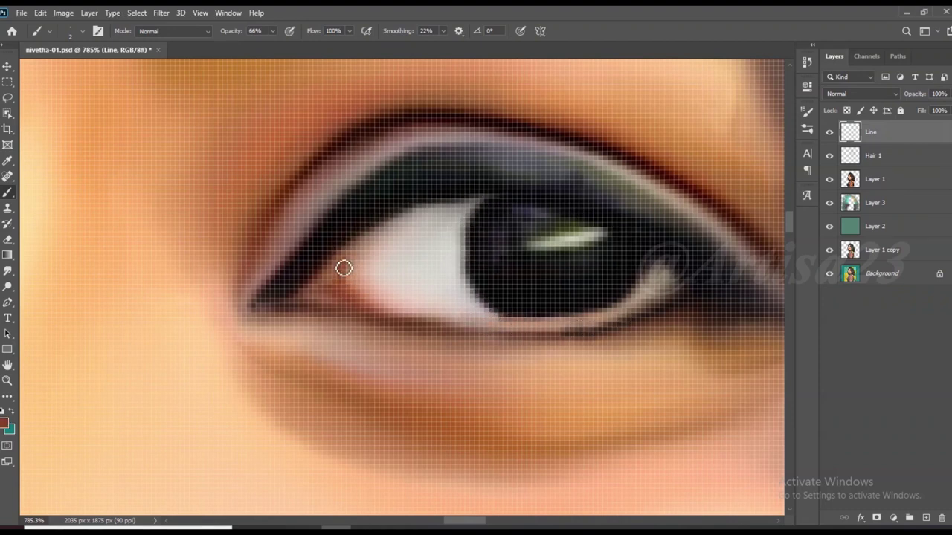
drag(281, 316, 551, 330)
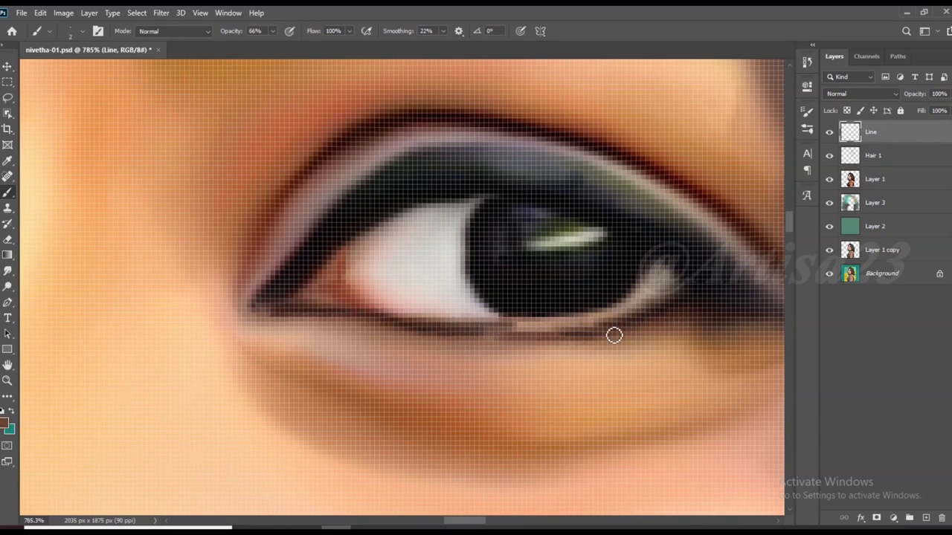
scroll(597, 330, down, 2)
scroll(303, 308, up, 3)
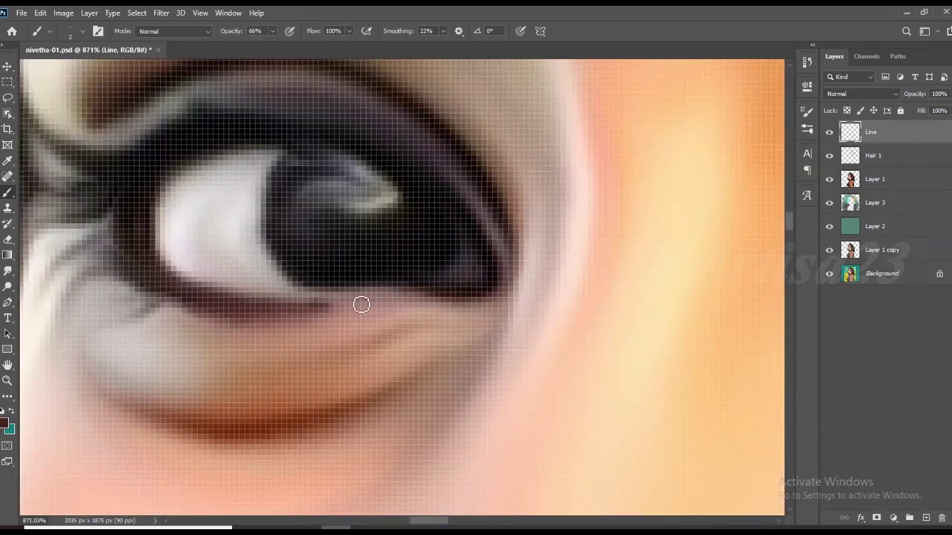
scroll(325, 314, down, 3)
scroll(275, 285, up, 2)
scroll(420, 284, up, 2)
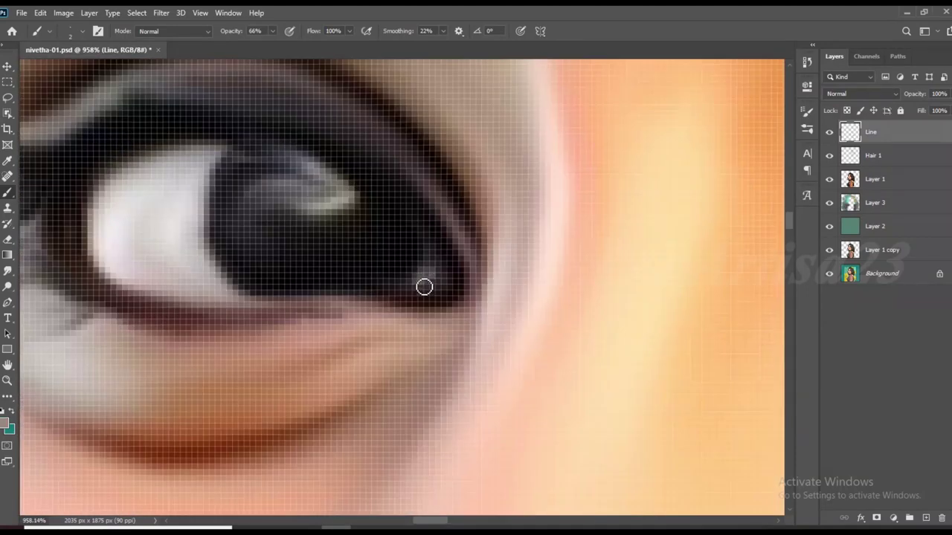
drag(425, 260, 406, 297)
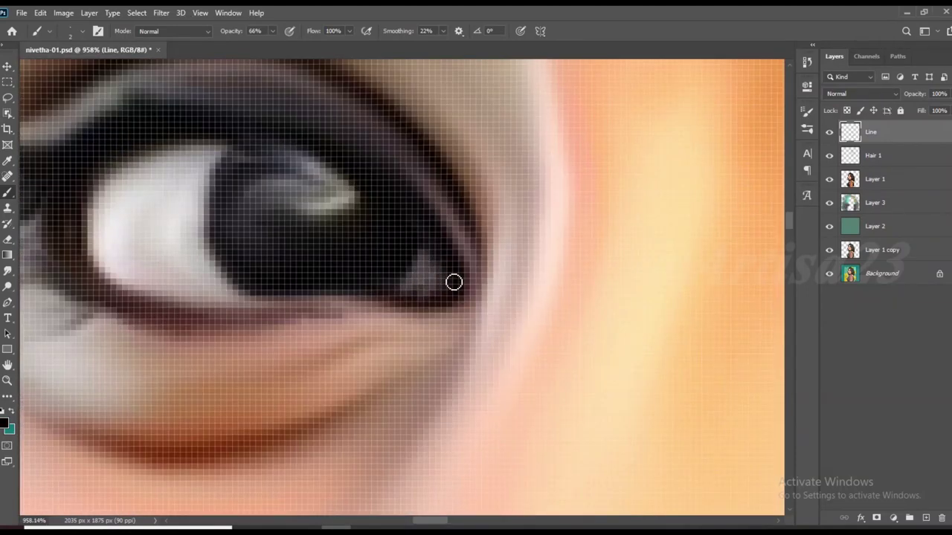
scroll(302, 232, down, 2)
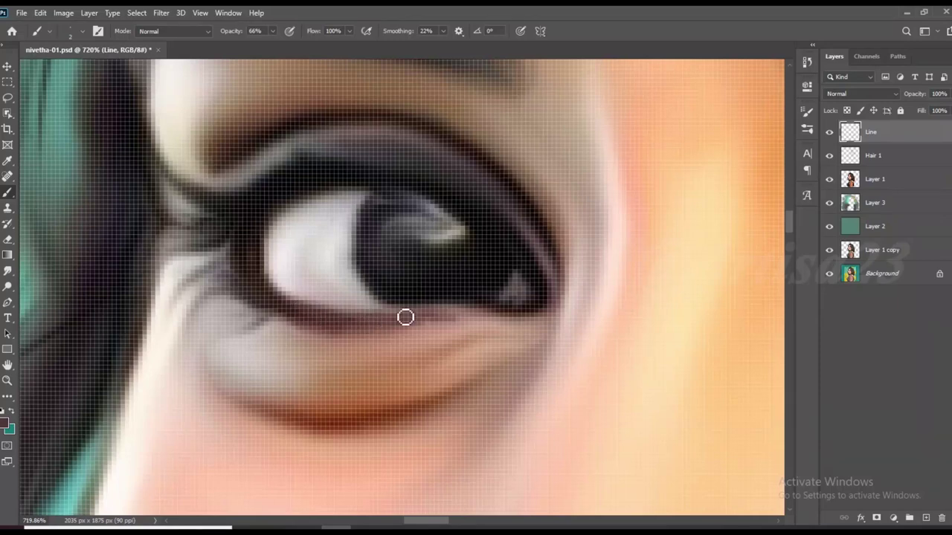
Sample the lower-eyelid colour, choose a new paint colour and add empty Layer 4 for the iris
alt+click(483, 315)
scroll(413, 305, down, 1)
scroll(365, 298, down, 5)
scroll(484, 259, down, 1)
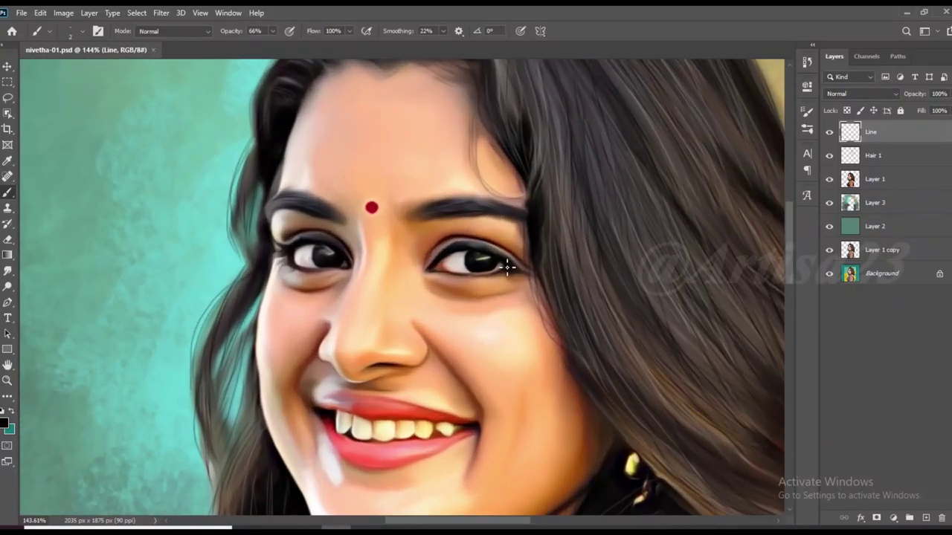
scroll(505, 258, up, 1)
scroll(498, 255, up, 3)
scroll(487, 251, up, 1)
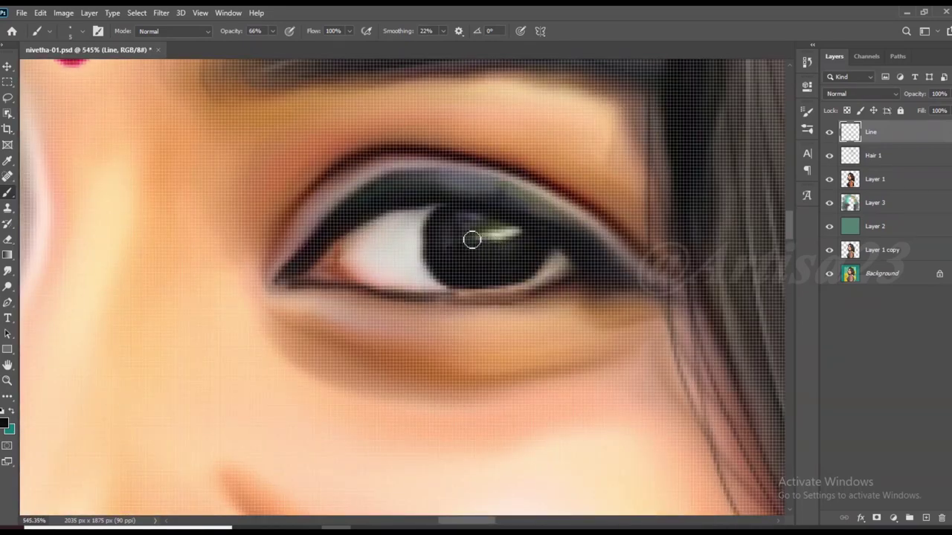
scroll(482, 251, down, 2)
scroll(144, 231, up, 1)
scroll(189, 234, up, 1)
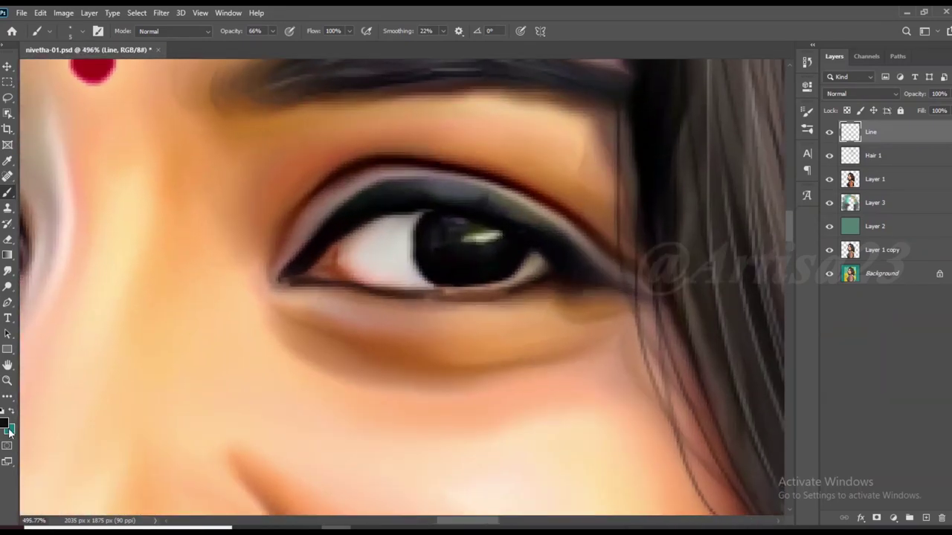
click(5, 421)
click(808, 92)
click(924, 518)
scroll(371, 333, up, 1)
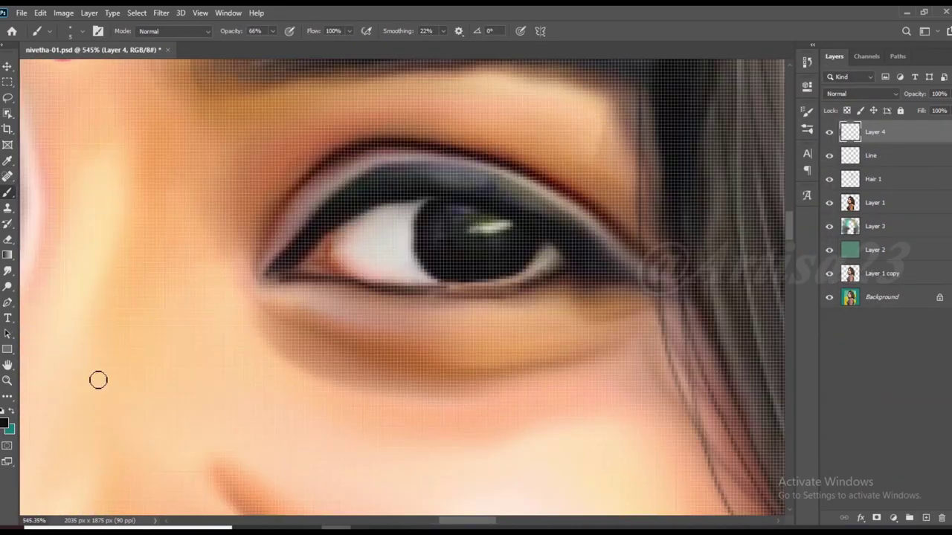
Brush teal-blue strokes into both irises on Layer 4
click(10, 430)
click(618, 162)
click(807, 91)
scroll(458, 235, up, 1)
drag(457, 235, 463, 263)
scroll(209, 213, down, 1)
scroll(208, 213, up, 1)
mouse_move(228, 204)
mouse_down()
mouse_move(238, 245)
mouse_move(216, 250)
mouse_move(216, 186)
mouse_move(271, 237)
mouse_up()
scroll(217, 251, up, 2)
Smudge the teal strokes in the right iris into a soft blend
key(r)
scroll(641, 201, down, 1)
drag(684, 215, 661, 224)
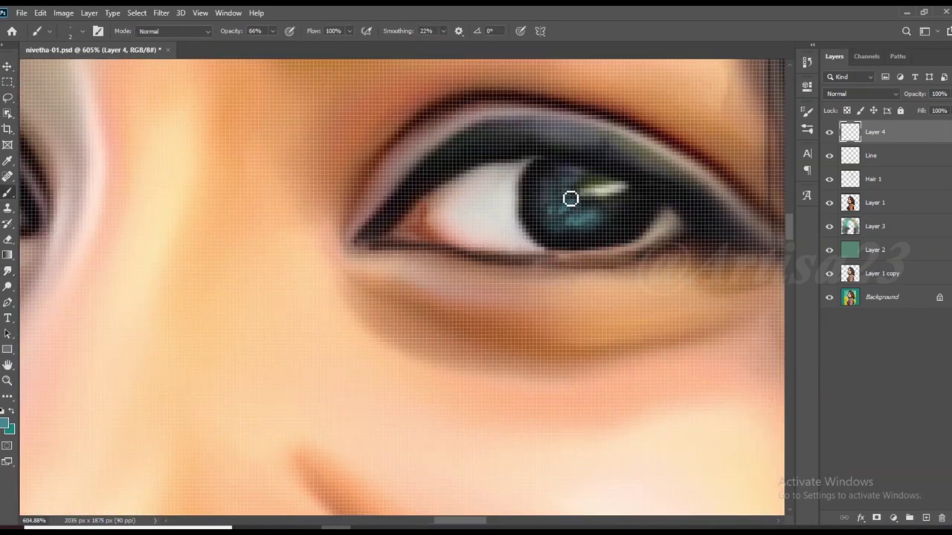
scroll(284, 197, up, 1)
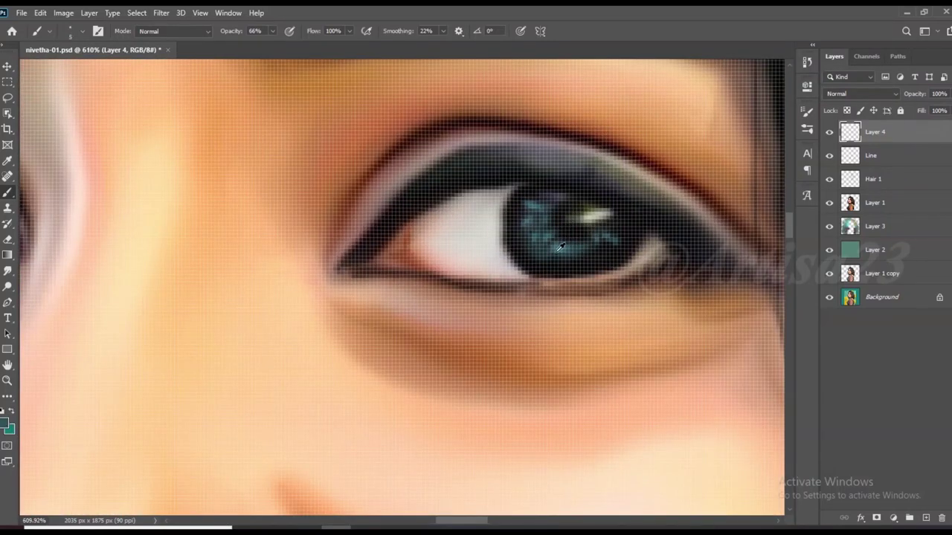
scroll(560, 274, down, 5)
scroll(559, 274, down, 5)
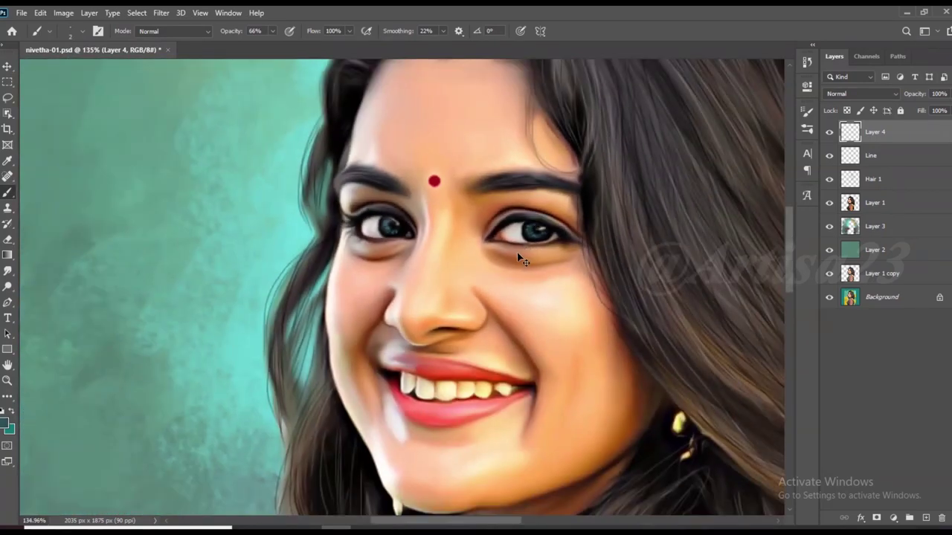
scroll(521, 257, up, 2)
Switch the brush colour to red for reddish iris flecks
click(6, 423)
click(707, 248)
click(810, 92)
key(b)
scroll(583, 261, up, 5)
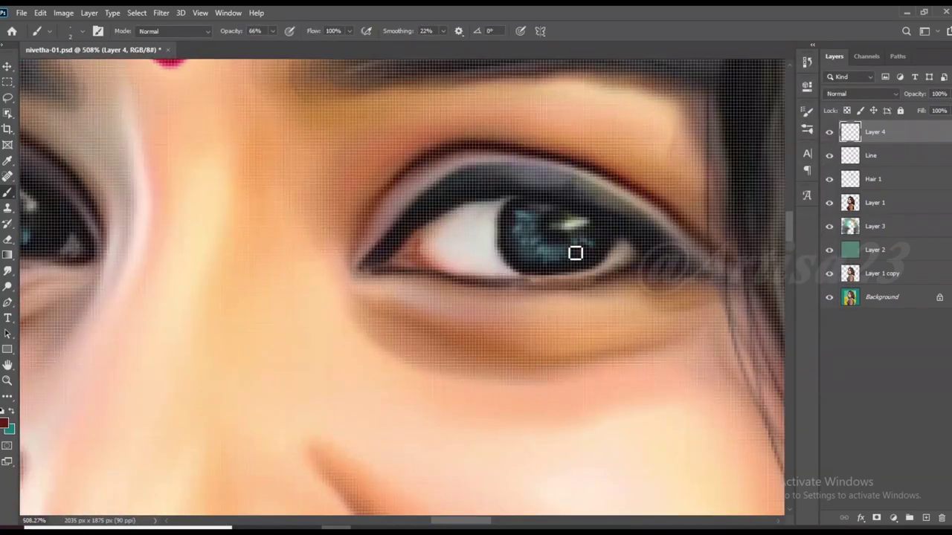
scroll(210, 235, left, 5)
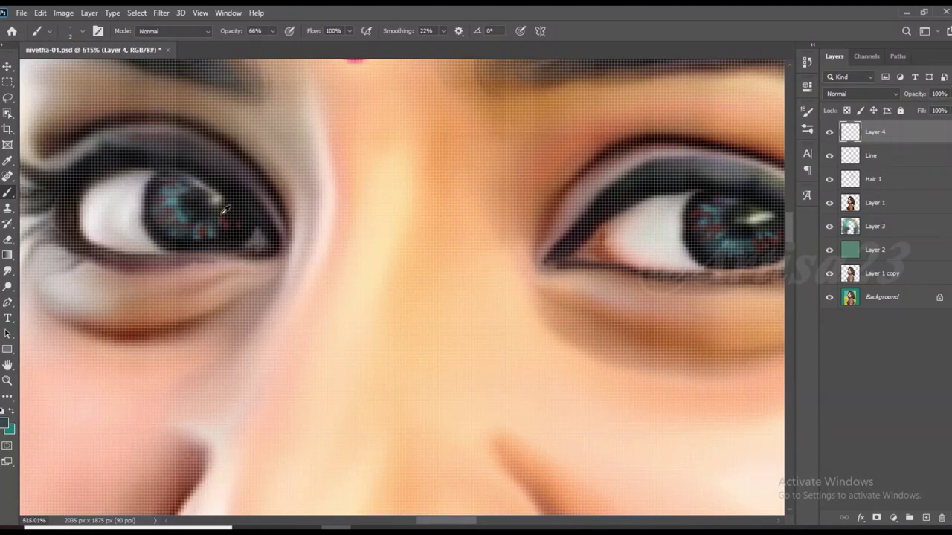
scroll(225, 213, up, 2)
scroll(237, 245, down, 2)
Smudge the teal and red iris colours into a painterly texture
key(r)
scroll(202, 232, up, 3)
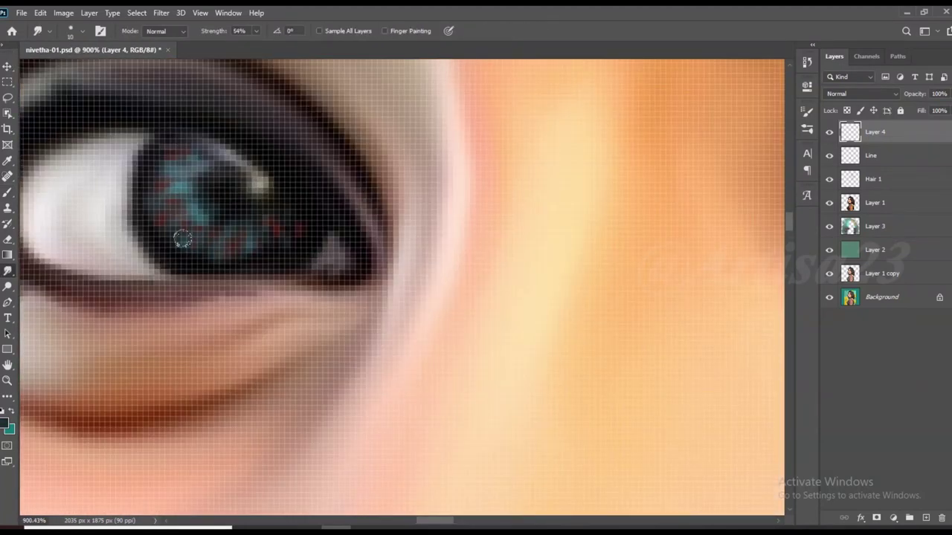
scroll(254, 188, down, 3)
scroll(276, 228, down, 2)
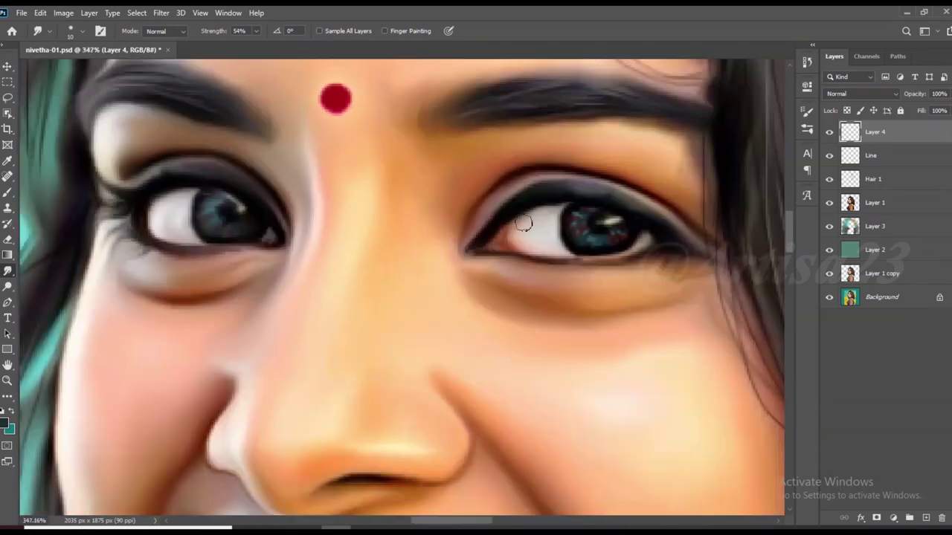
scroll(565, 262, up, 4)
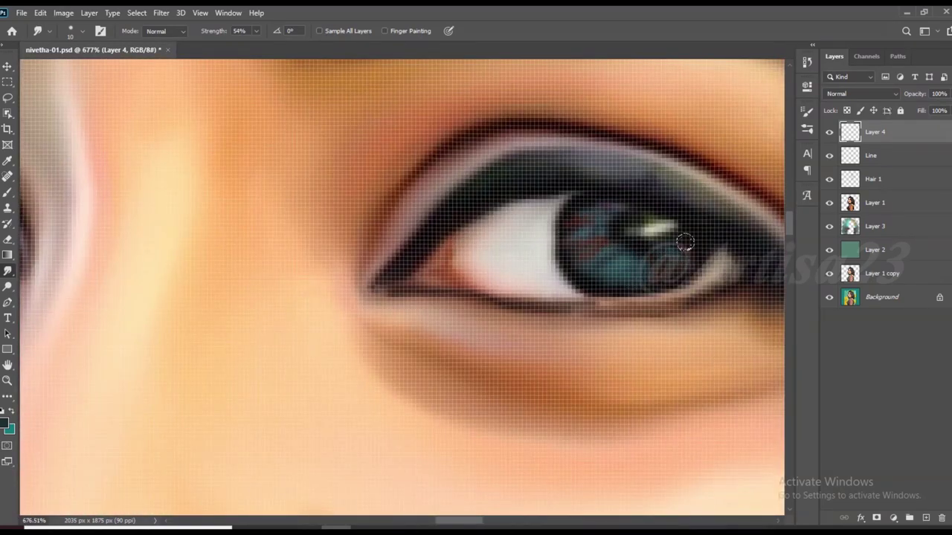
scroll(666, 218, down, 3)
key(b)
scroll(578, 226, up, 4)
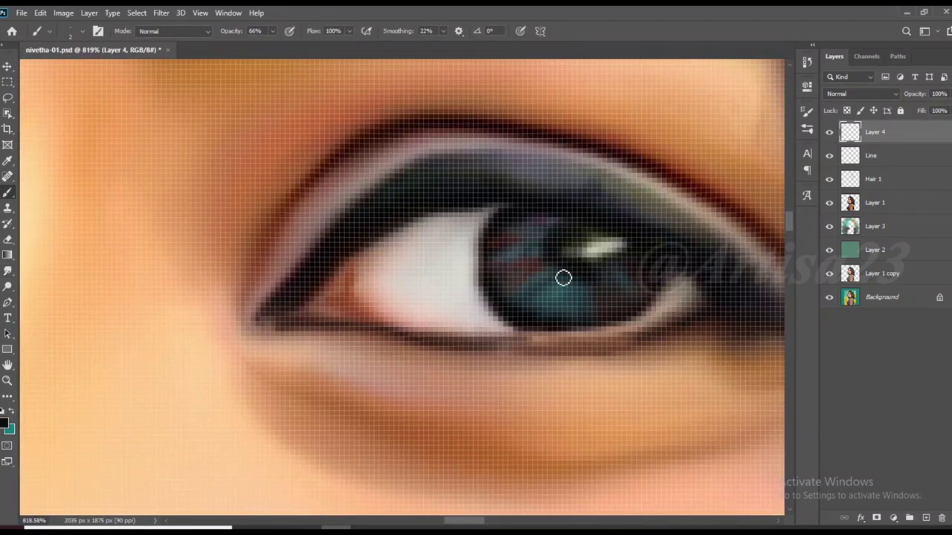
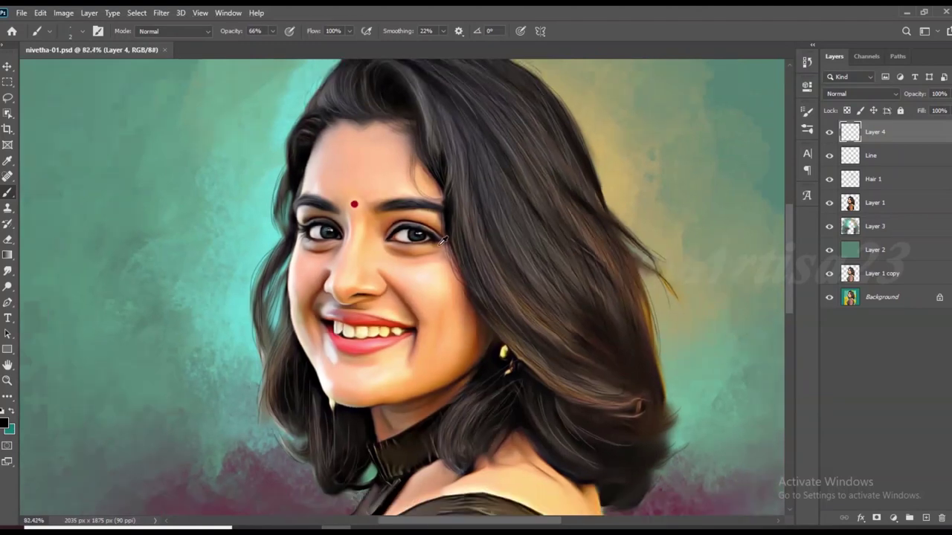
Add a new layer named Furr and zoom in on the eyes
key(ctrl+shift+alt+n)
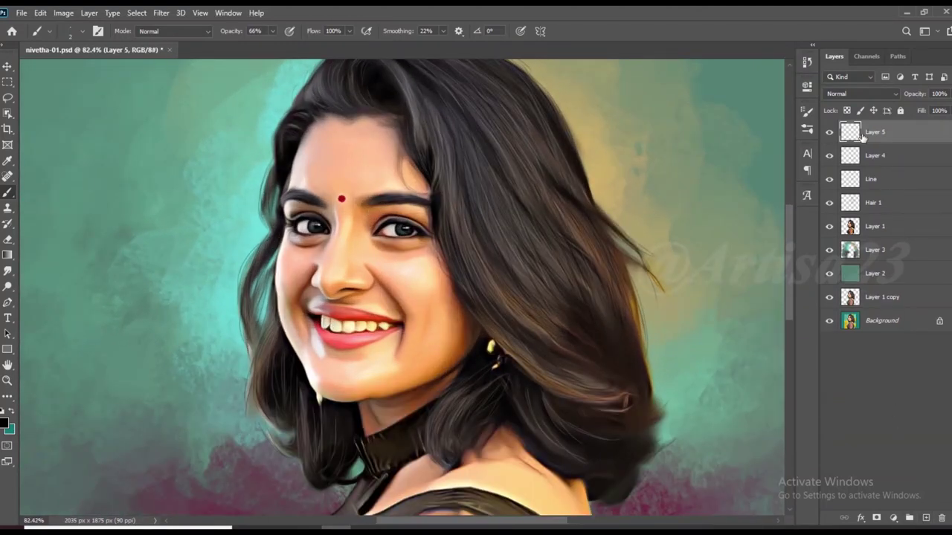
text(Furr)
key(Return)
scroll(405, 233, up, 10)
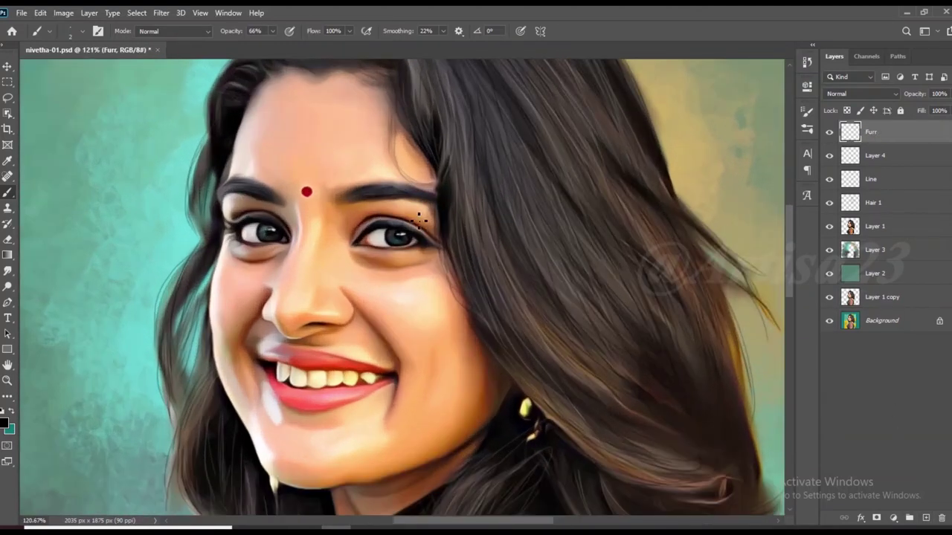
scroll(405, 233, up, 1)
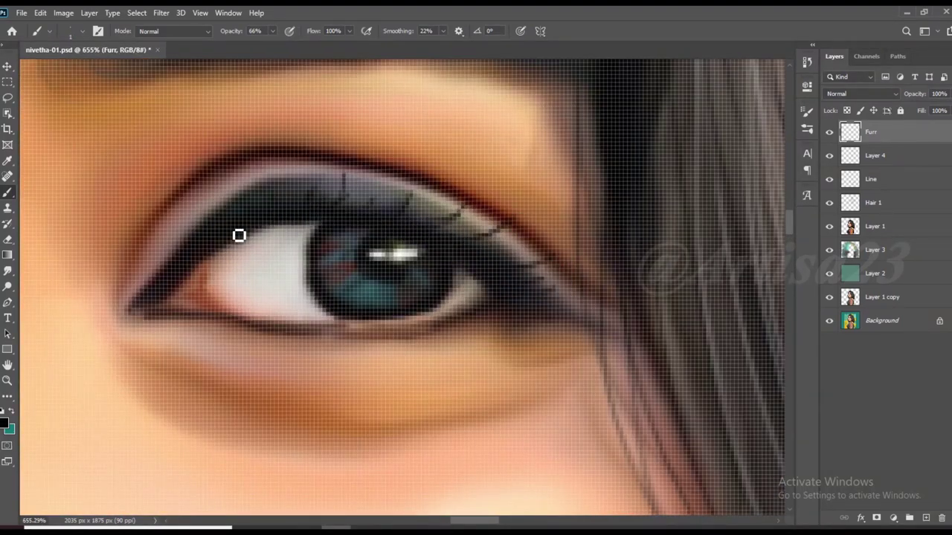
scroll(459, 258, down, 10)
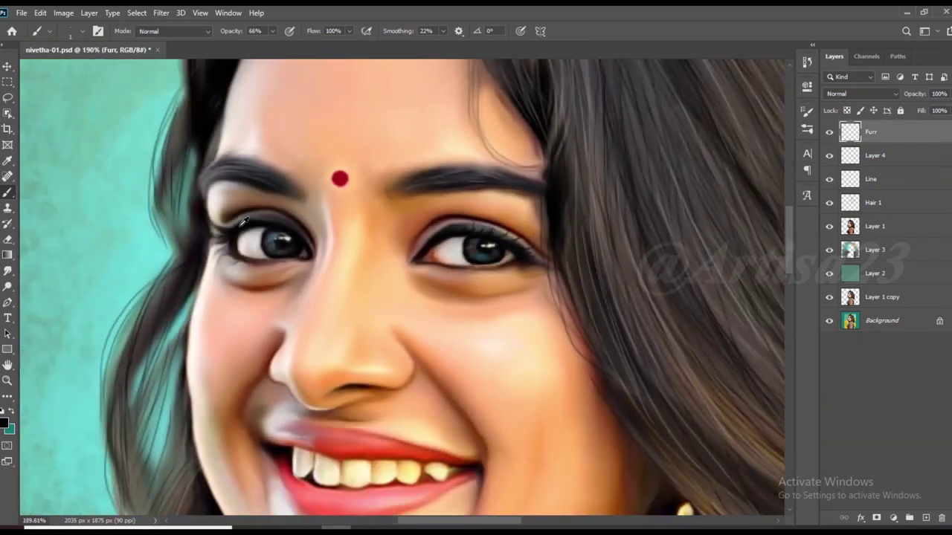
scroll(192, 245, up, 10)
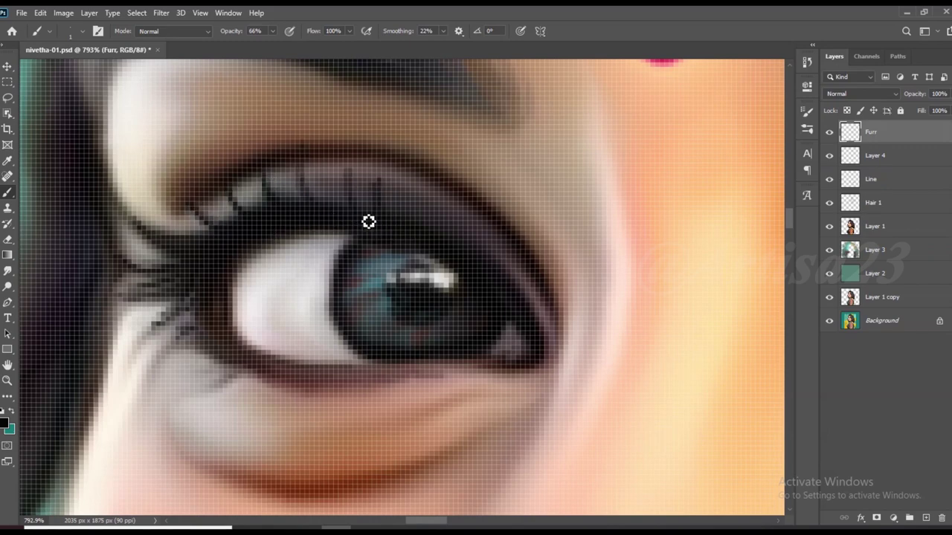
Draw fine lashes along the upper and lower lids of both eyes with a small brush
scroll(494, 268, down, 10)
scroll(517, 280, up, 5)
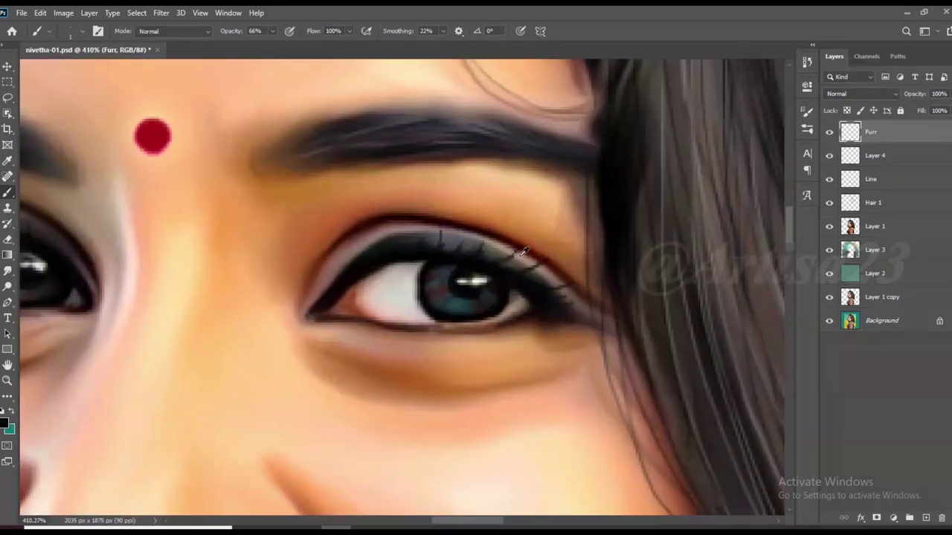
scroll(517, 281, up, 5)
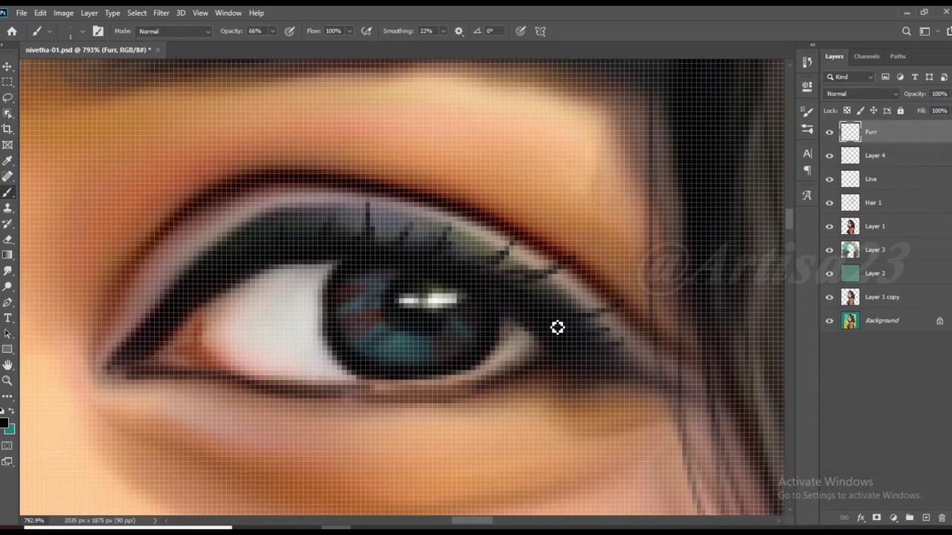
scroll(614, 354, down, 10)
scroll(292, 302, up, 9)
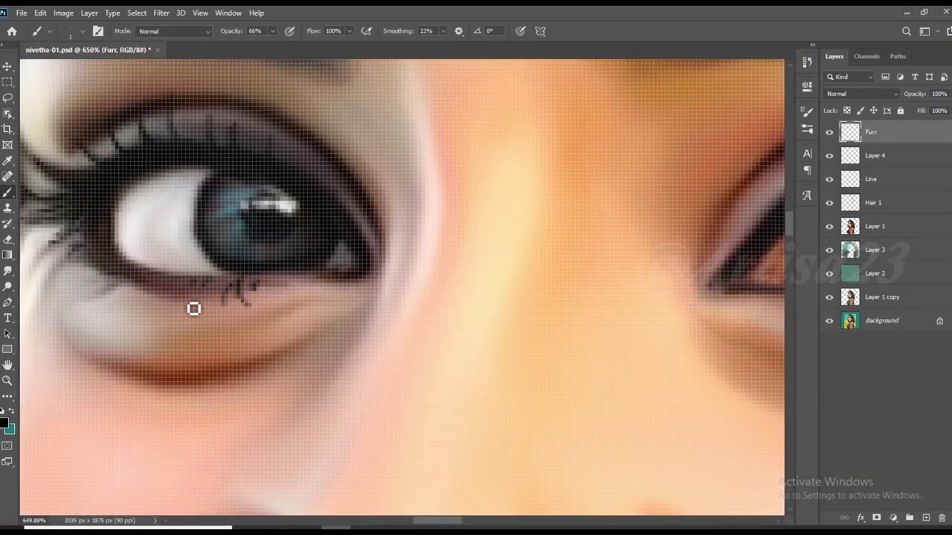
scroll(129, 316, down, 5)
scroll(539, 320, up, 7)
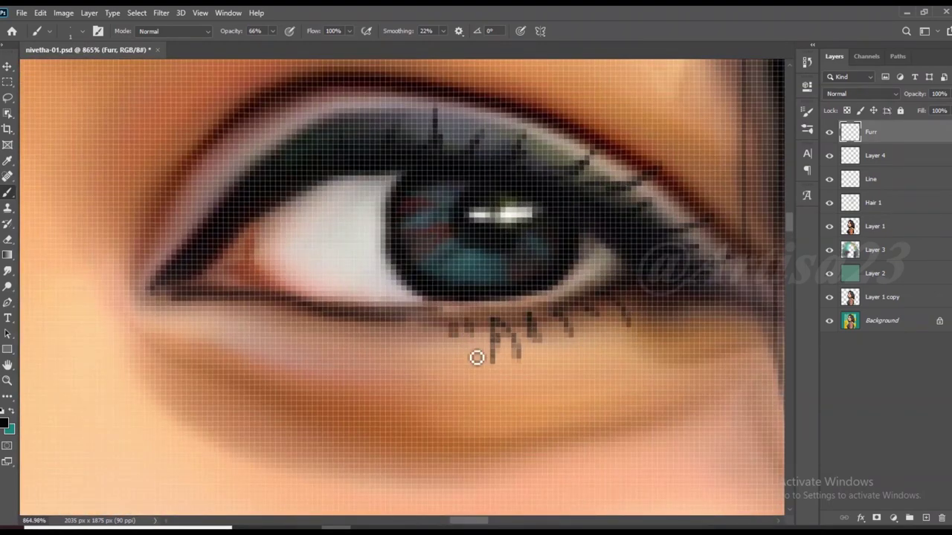
scroll(399, 340, down, 4)
scroll(325, 280, down, 5)
scroll(385, 325, down, 3)
scroll(344, 232, up, 1)
scroll(344, 233, down, 4)
scroll(344, 232, up, 1)
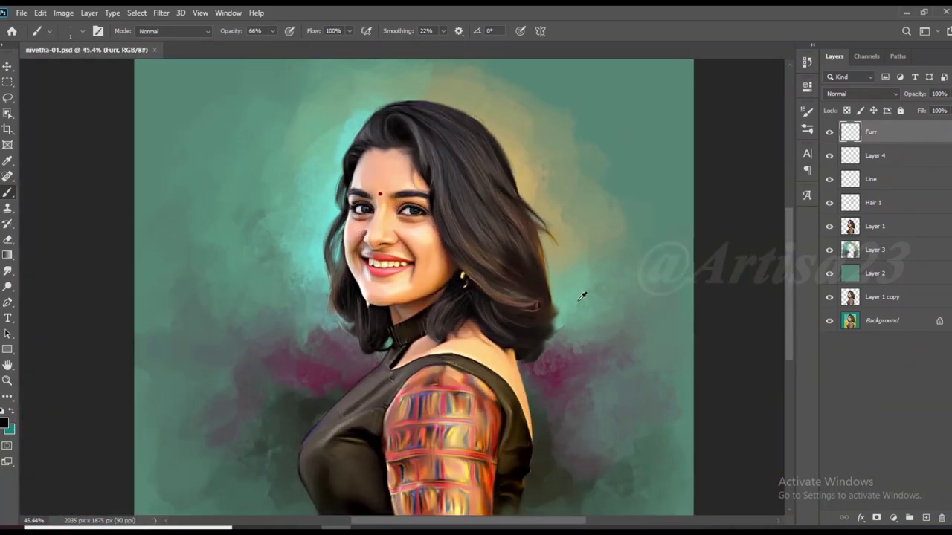
click(925, 518)
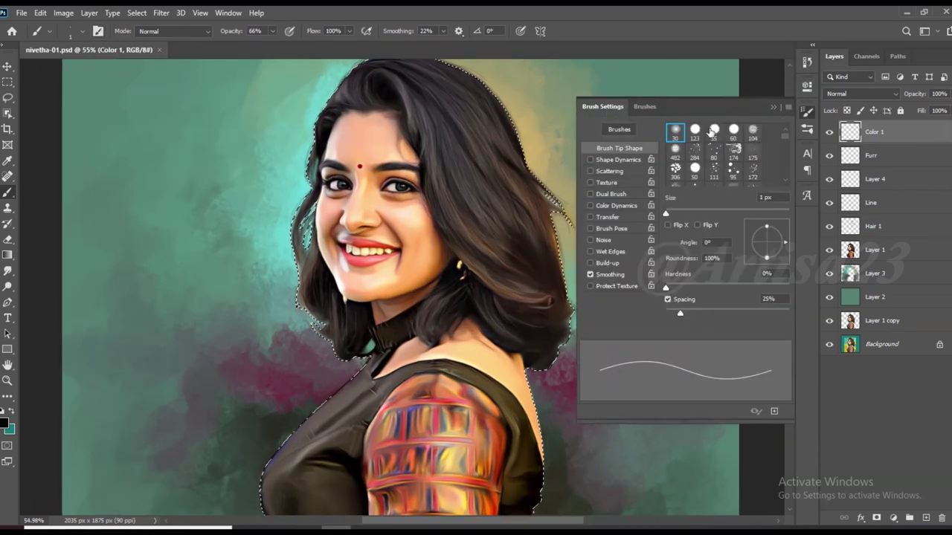
Set the foreground colour to dark red #610000
click(773, 106)
key(i)
click(4, 423)
click(702, 98)
click(664, 166)
click(688, 192)
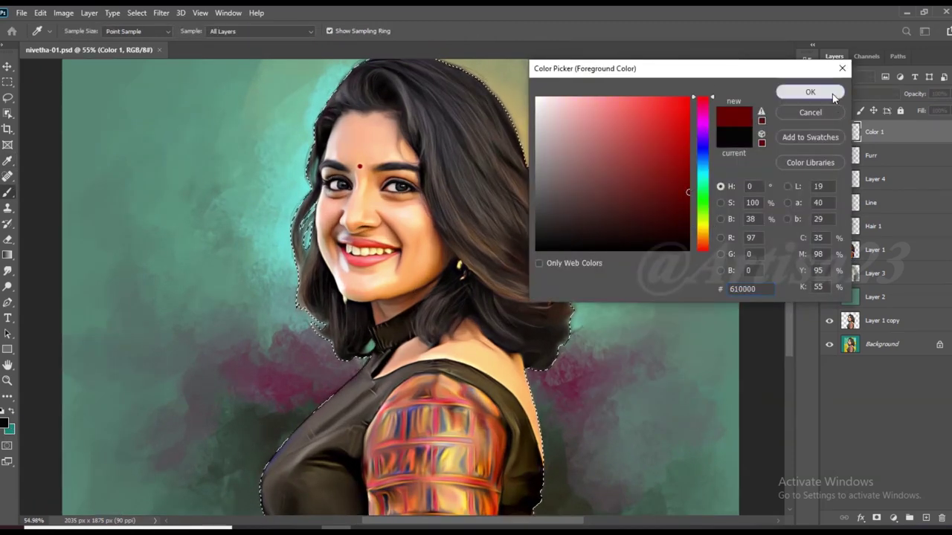
click(810, 91)
key(b)
Set Color 1 to Color blend mode and tint the skin at 15% brush opacity, brush size about 70
click(859, 93)
click(863, 382)
click(273, 31)
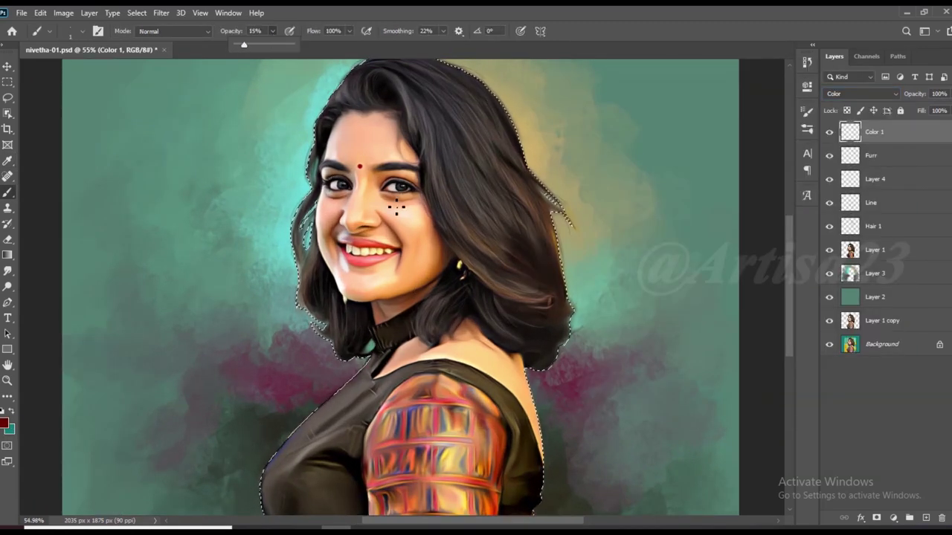
scroll(411, 243, up, 2)
key(bracketleft)
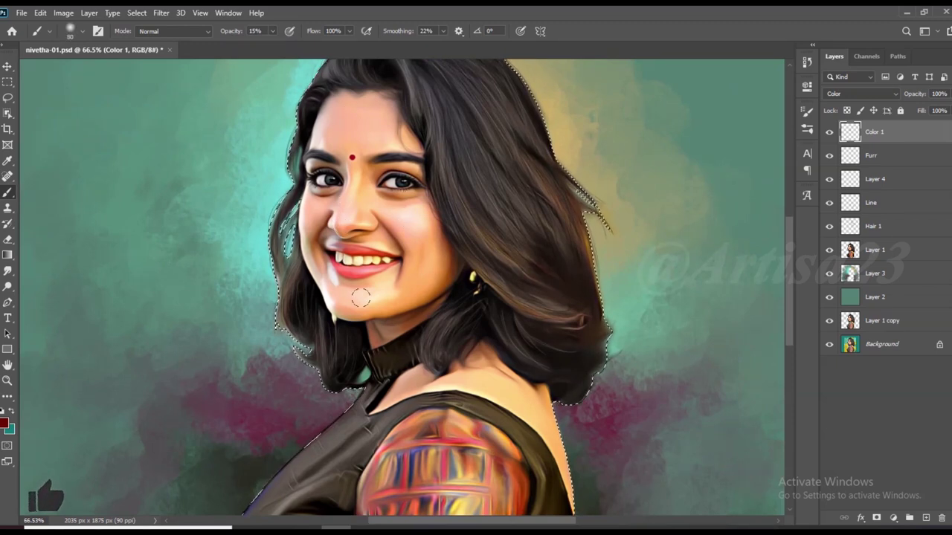
key(bracketleft)
key(bracketleft)
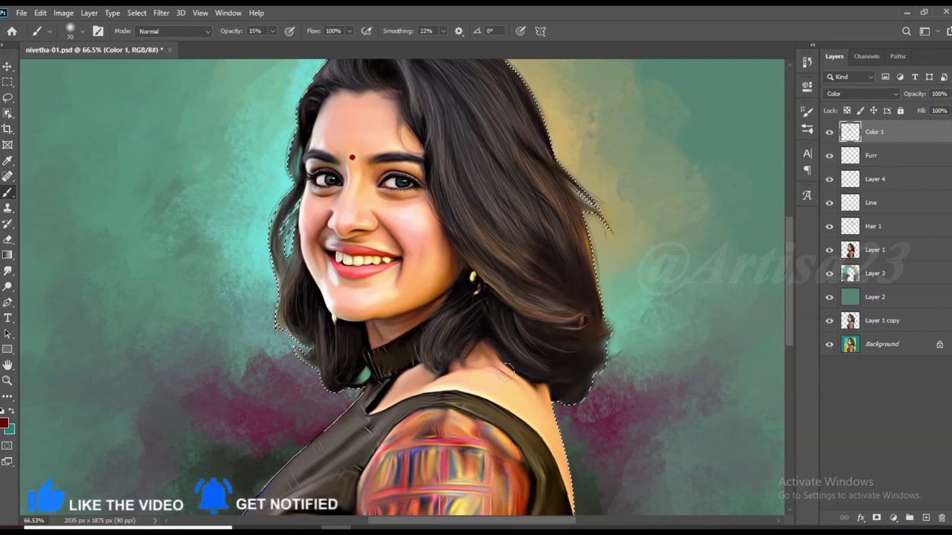
key(bracketright)
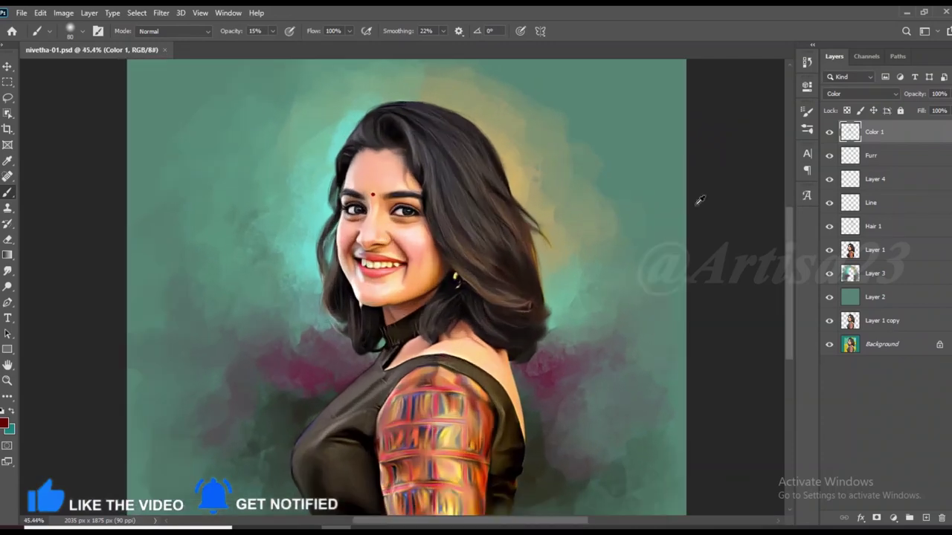
click(870, 155)
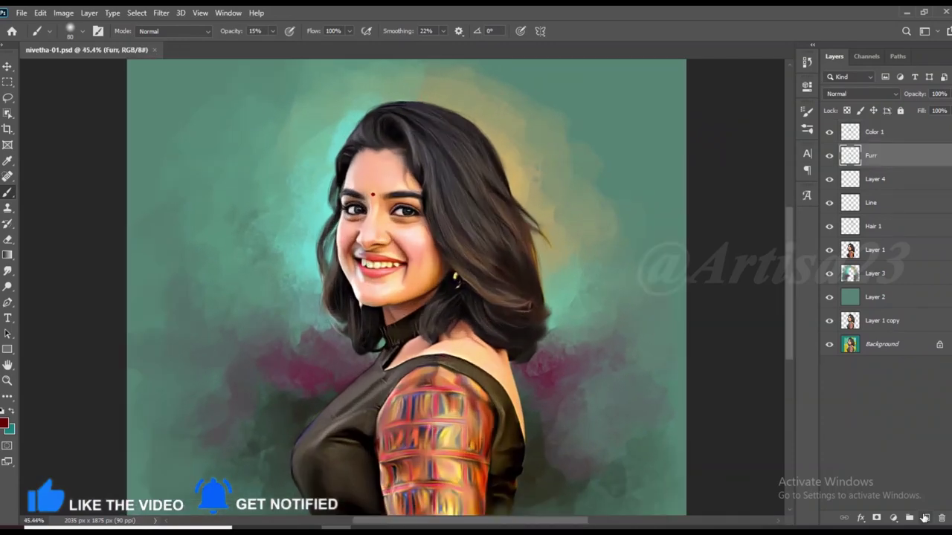
Add a new layer named Lips and choose a magenta-red paint colour
key(ctrl+shift+alt+n)
double_click(870, 155)
text(Line)
scroll(386, 239, up, 3)
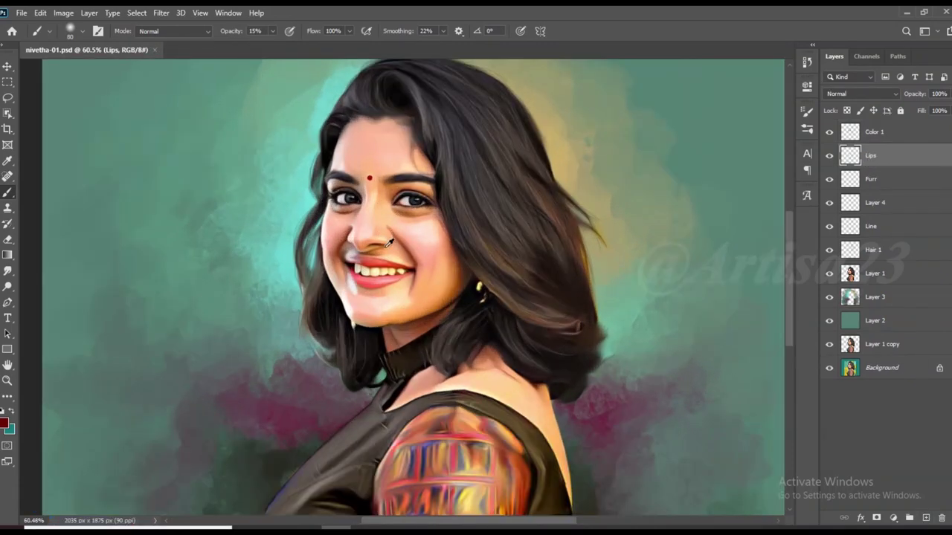
scroll(386, 239, up, 2)
click(4, 422)
click(677, 167)
key(Return)
key(b)
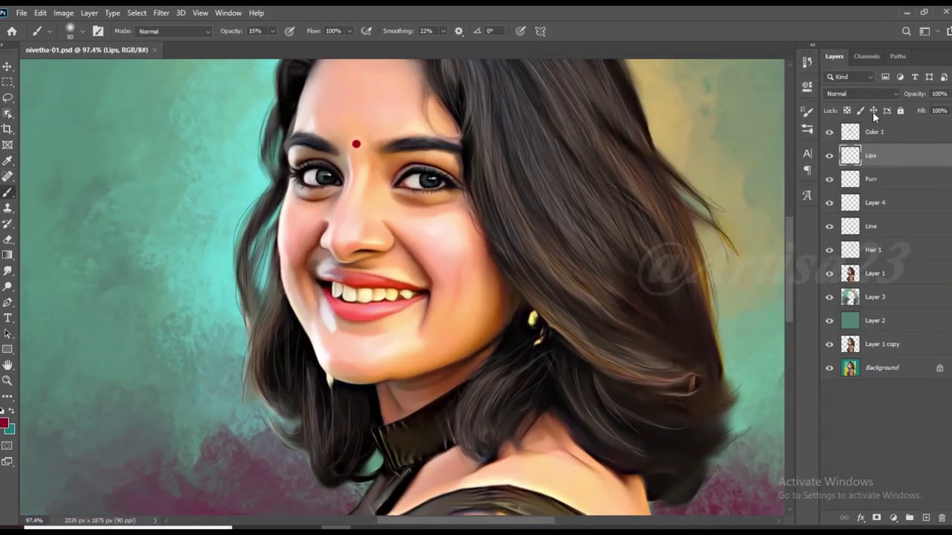
Fill the lower lip with magenta using a size 15 brush
scroll(346, 294, up, 2)
scroll(346, 294, up, 2)
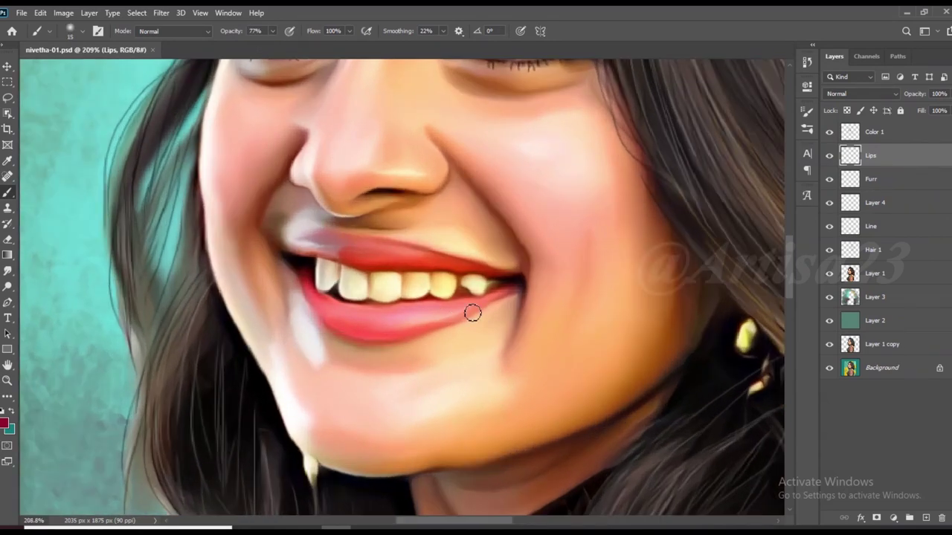
scroll(473, 313, up, 2)
mouse_move(484, 297)
mouse_down()
mouse_move(495, 304)
mouse_move(471, 292)
mouse_move(264, 360)
mouse_up()
scroll(495, 304, up, 2)
key(bracketright)
mouse_move(402, 316)
mouse_down()
mouse_move(282, 338)
mouse_move(178, 312)
mouse_move(417, 308)
mouse_up()
drag(387, 349, 333, 339)
Refine the lower lip's edges and corner, paint the upper lip, and even out streaks
key(bracketleft)
key(bracketleft)
drag(521, 281, 429, 304)
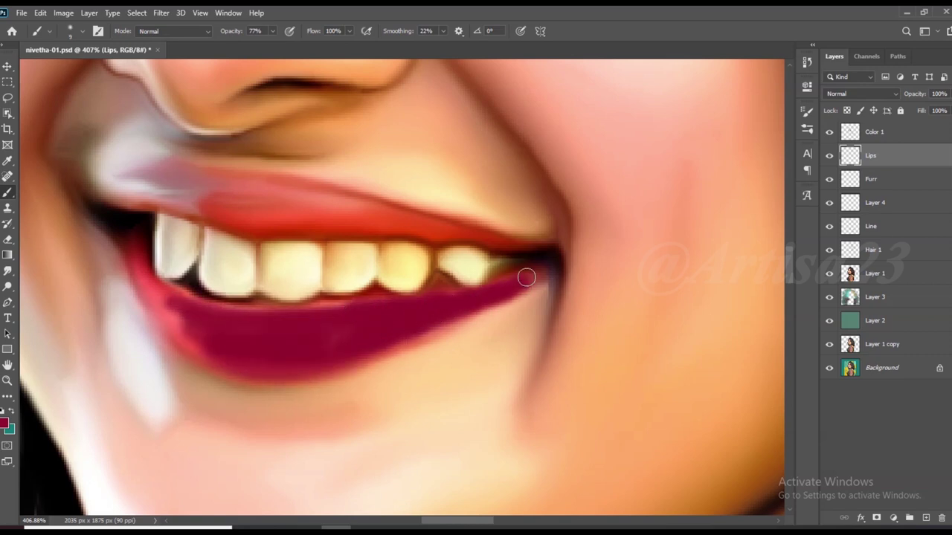
drag(172, 327, 160, 297)
key(bracketright)
mouse_move(491, 233)
mouse_down()
mouse_move(249, 210)
mouse_move(223, 191)
mouse_move(236, 179)
mouse_move(112, 178)
mouse_move(182, 174)
mouse_move(257, 221)
mouse_move(243, 190)
mouse_up()
drag(415, 316, 223, 353)
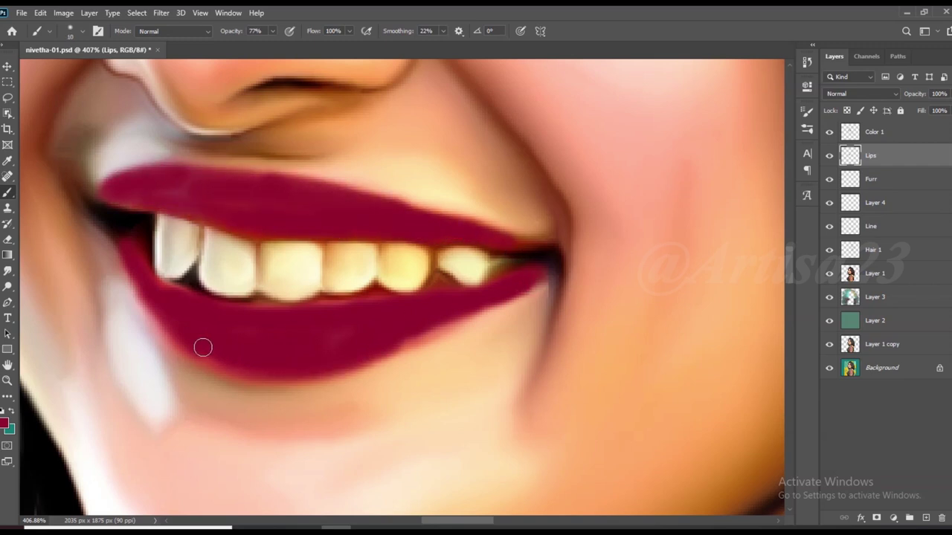
Zoom out to the whole face and set the Lips layer to Soft Light
key(ctrl+0)
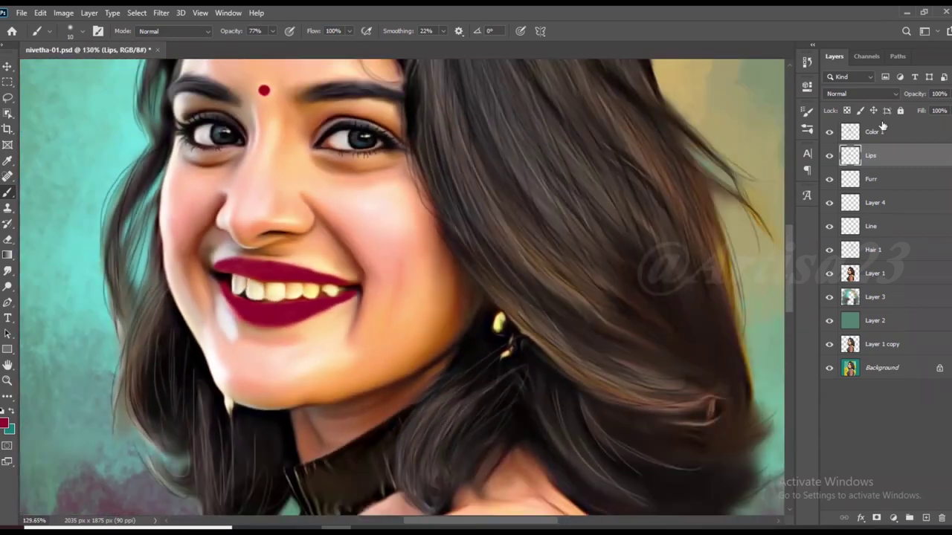
click(860, 94)
click(837, 249)
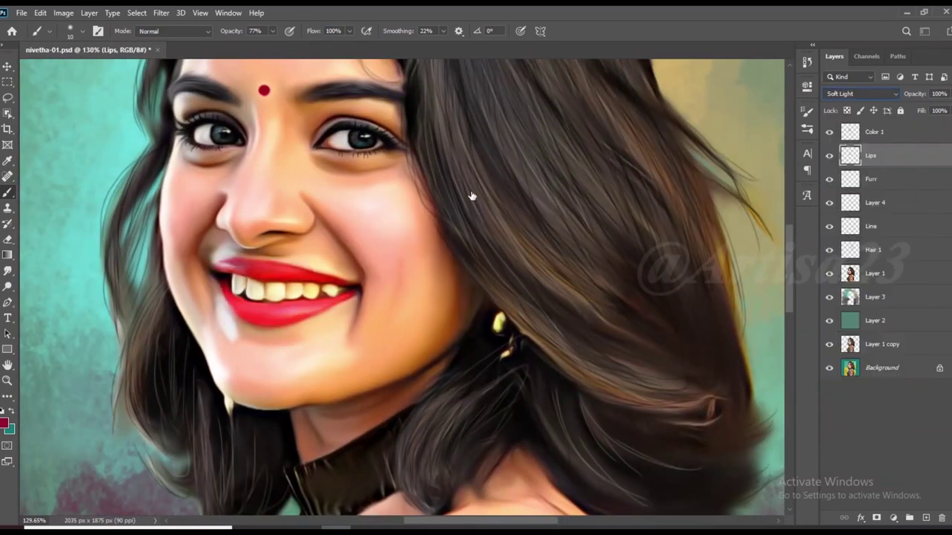
key(v)
scroll(402, 282, down, 3)
scroll(402, 283, up, 2)
Deepen the lips with Levels by raising the black input level
click(63, 12)
click(245, 53)
drag(527, 240, 554, 242)
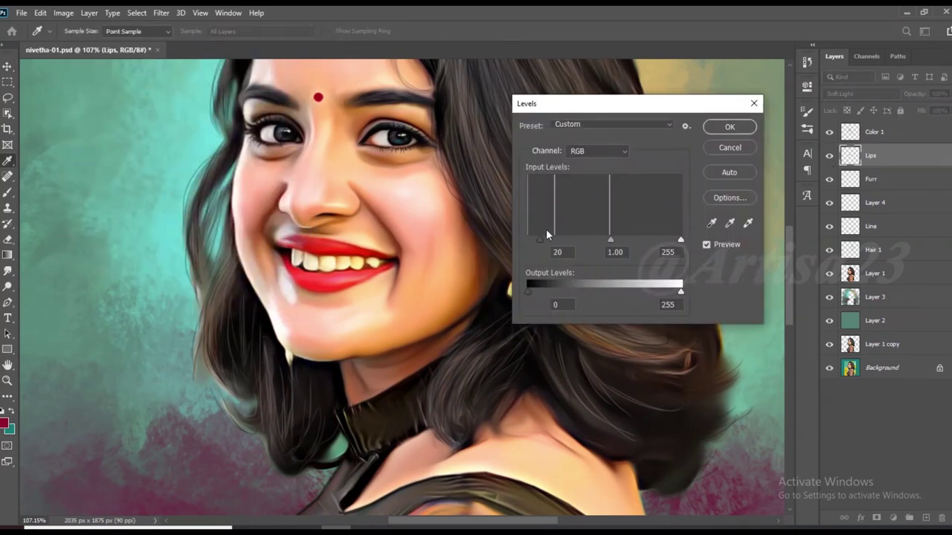
key(Return)
scroll(366, 304, down, 3)
scroll(376, 296, up, 1)
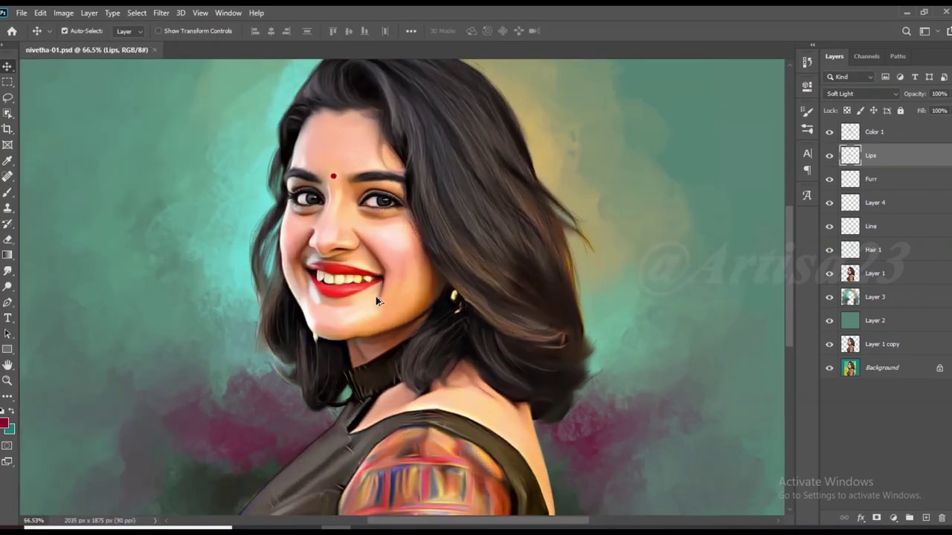
Shift the lips toward pink with a Hue/Saturation hue of -62
click(63, 13)
click(260, 104)
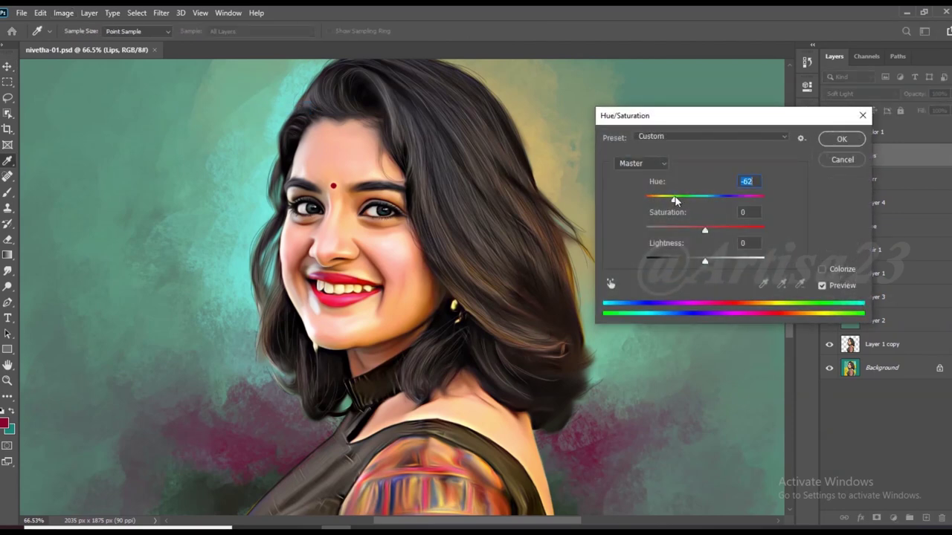
key(Return)
key(v)
scroll(514, 207, down, 2)
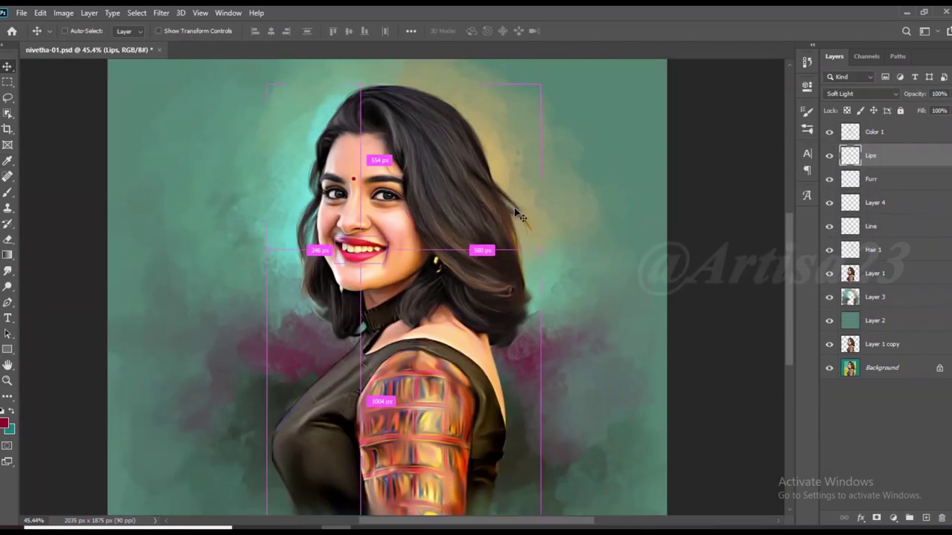
scroll(386, 254, up, 2)
Add a new layer Color 2 above Color 1 and save the file
scroll(387, 254, down, 2)
click(874, 132)
click(926, 518)
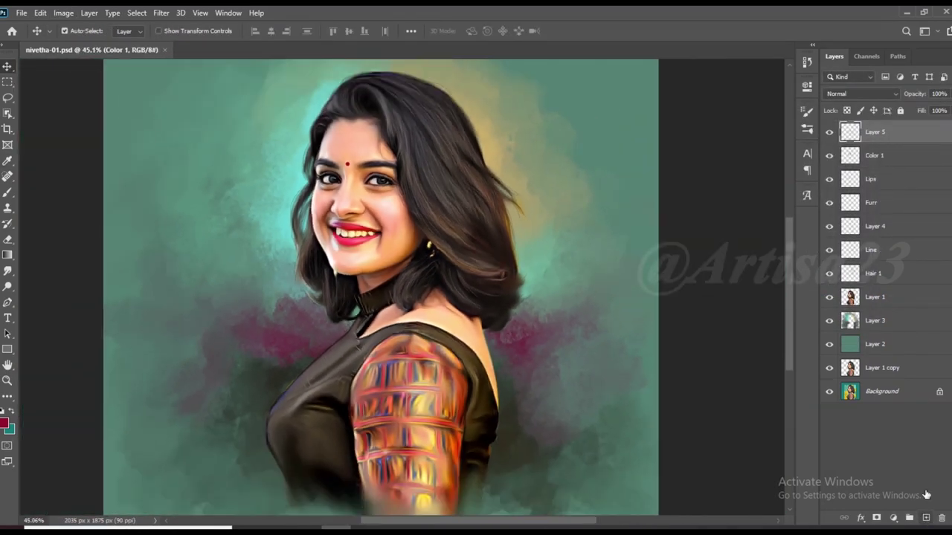
text(Color 2)
key(ctrl+s)
scroll(432, 229, up, 1)
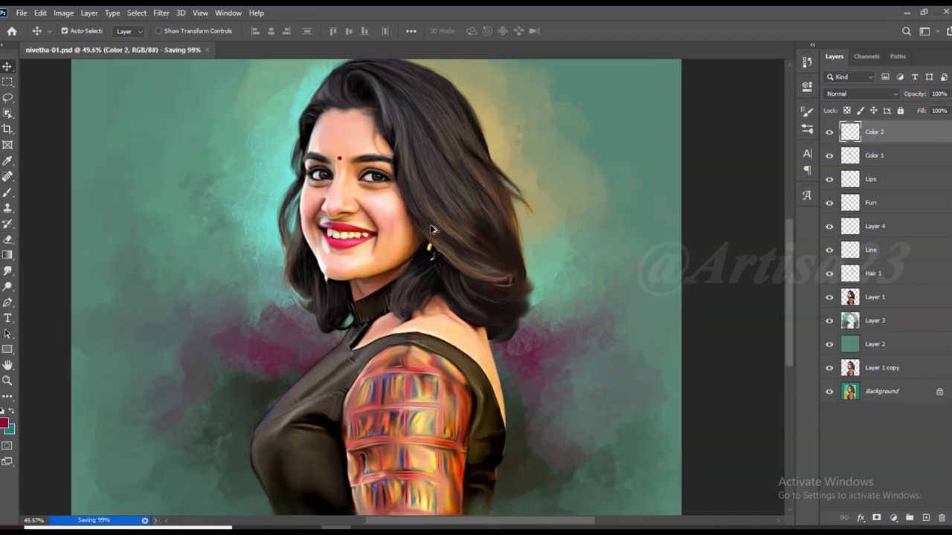
Set the painting colour to orange #da9215
click(8, 192)
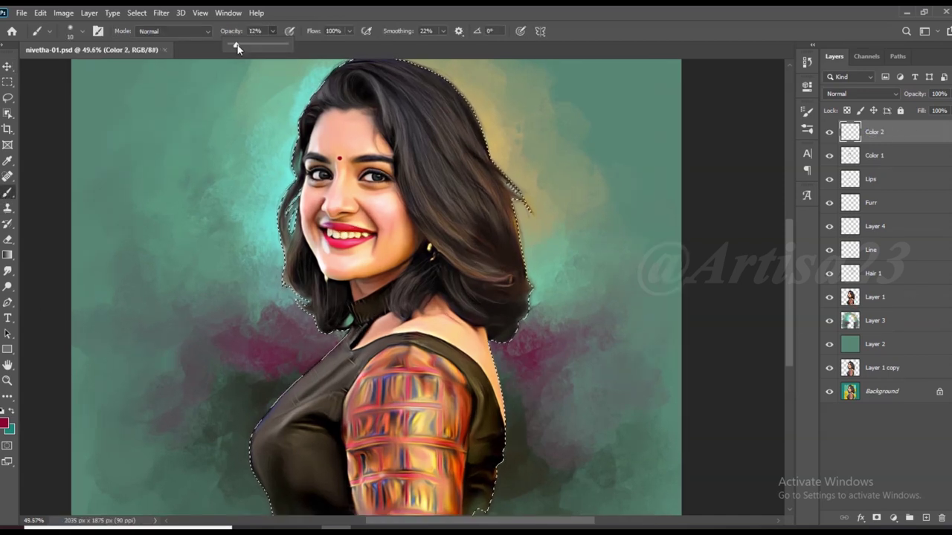
click(862, 94)
click(855, 369)
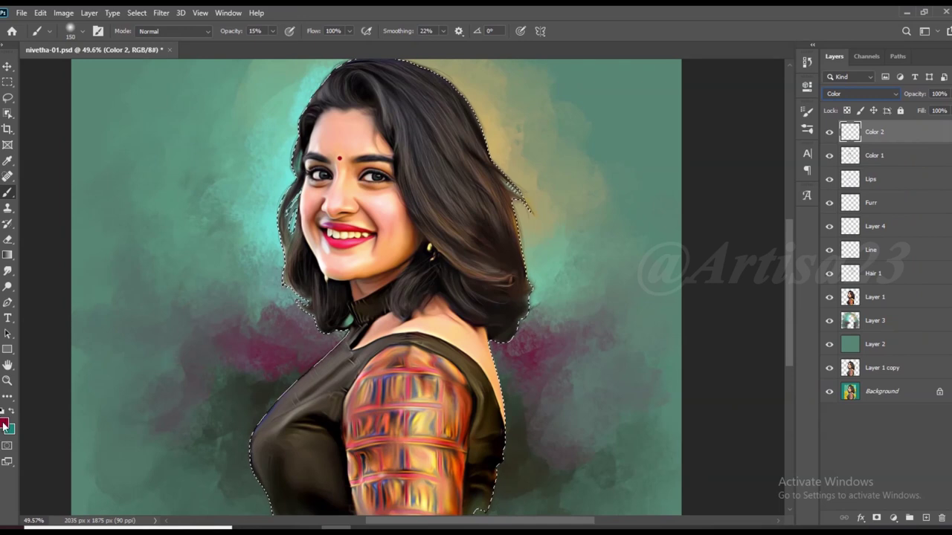
click(4, 423)
click(674, 119)
click(790, 90)
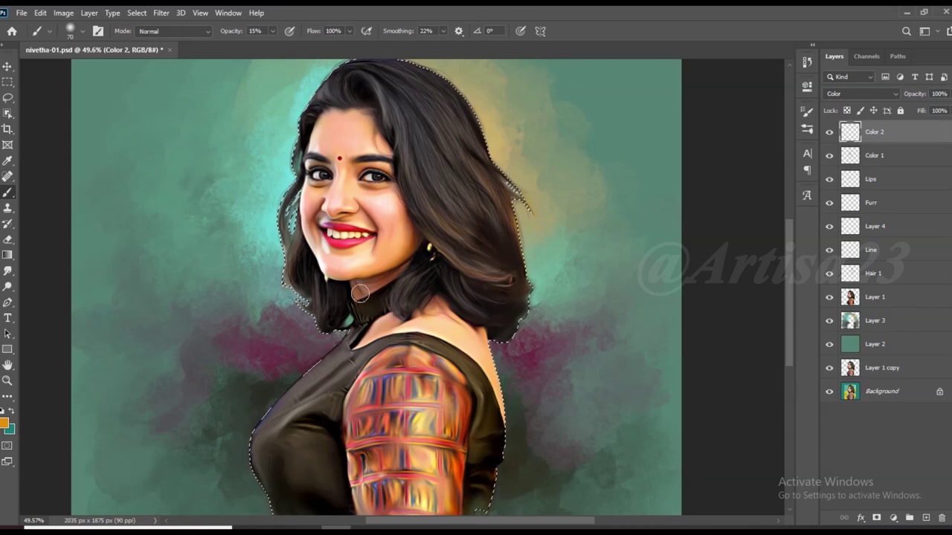
Create a new empty layer named Color 3
scroll(392, 222, up, 2)
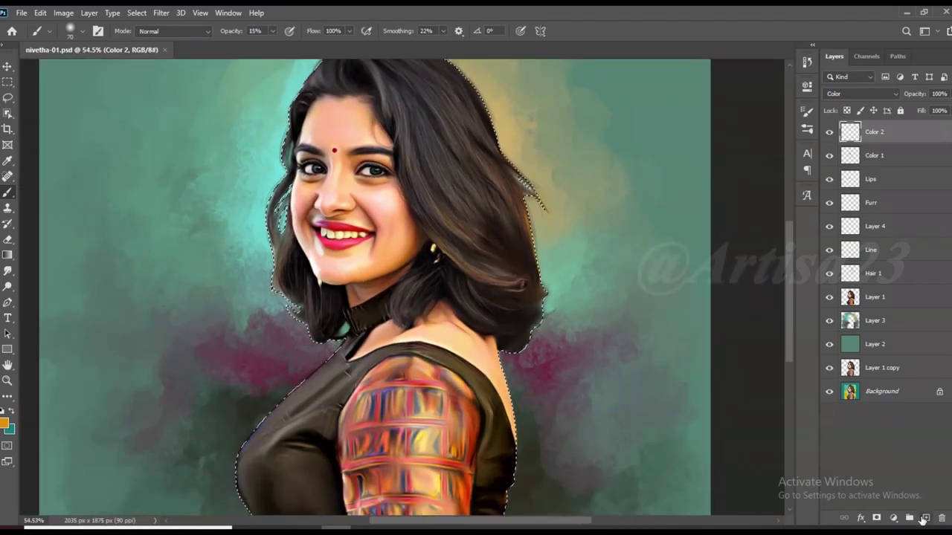
key(ctrl+shift+alt+n)
key(Return)
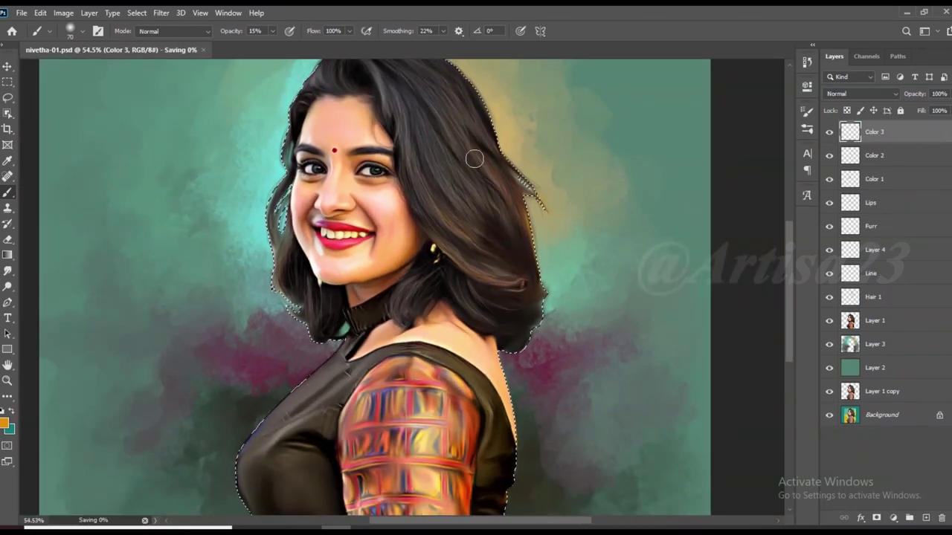
Choose teal #226472 as the paint colour and set Color 3 to Color blend mode
scroll(474, 157, up, 2)
click(4, 423)
click(89, 446)
click(809, 92)
key(b)
click(858, 93)
click(841, 376)
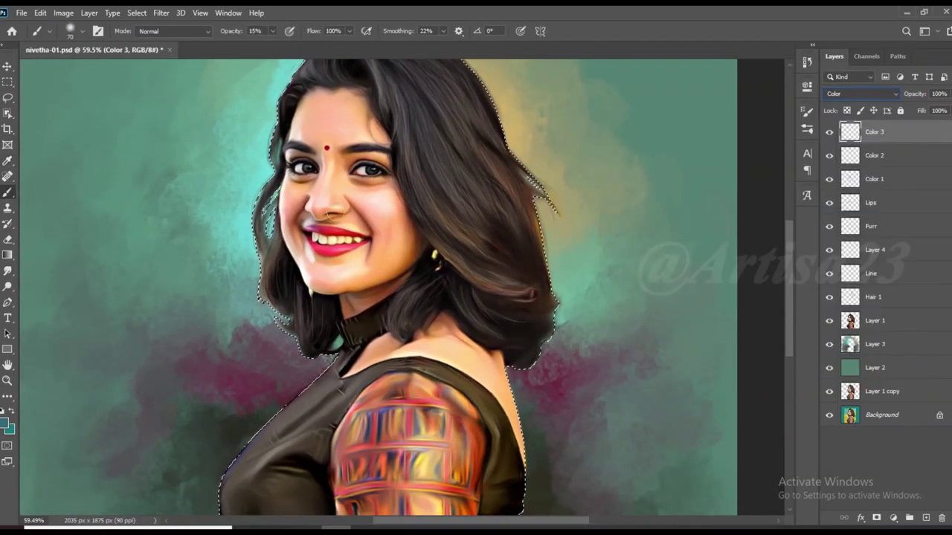
scroll(386, 222, up, 1)
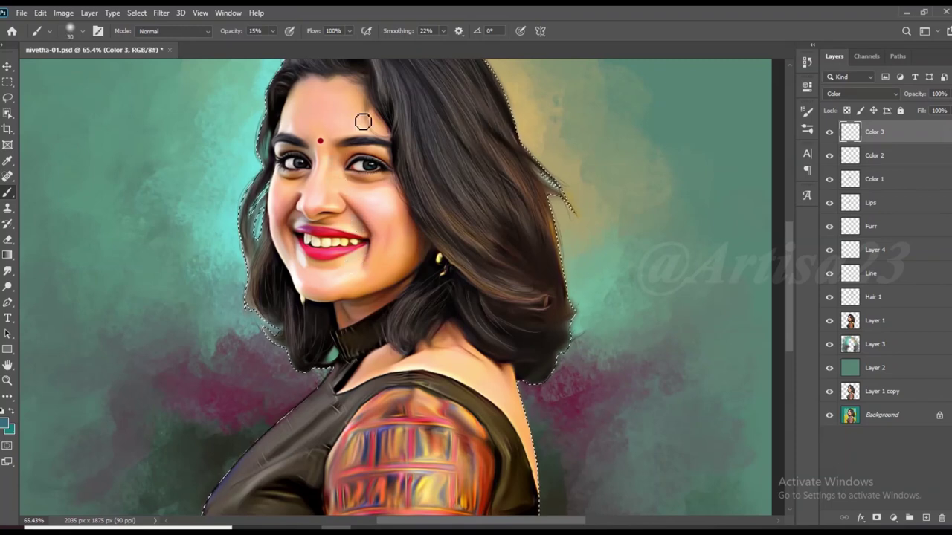
Brush teal tints onto the face, varying brush size between 15 and 40
key(bracketright)
key(bracketright)
key(bracketleft)
key(bracketleft)
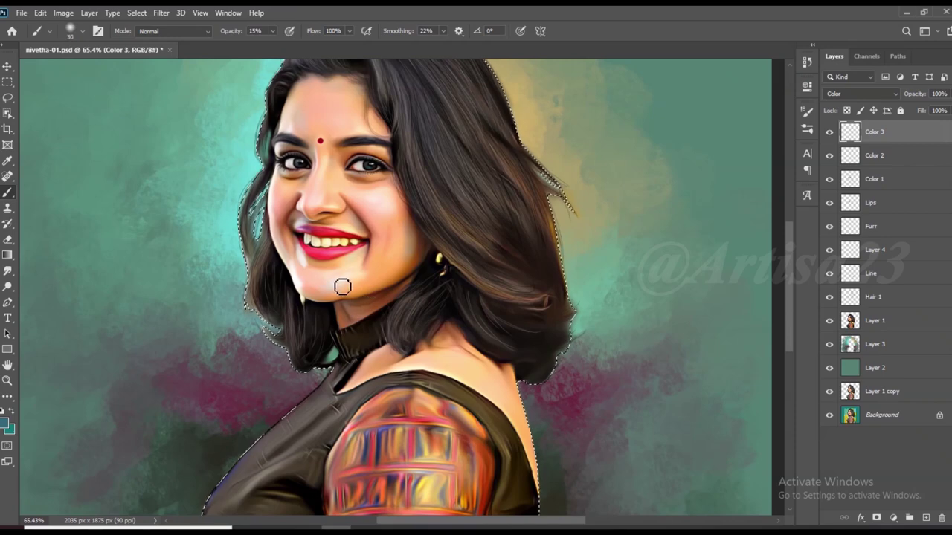
scroll(340, 272, up, 3)
key(bracketleft)
key(bracketleft)
key(bracketleft)
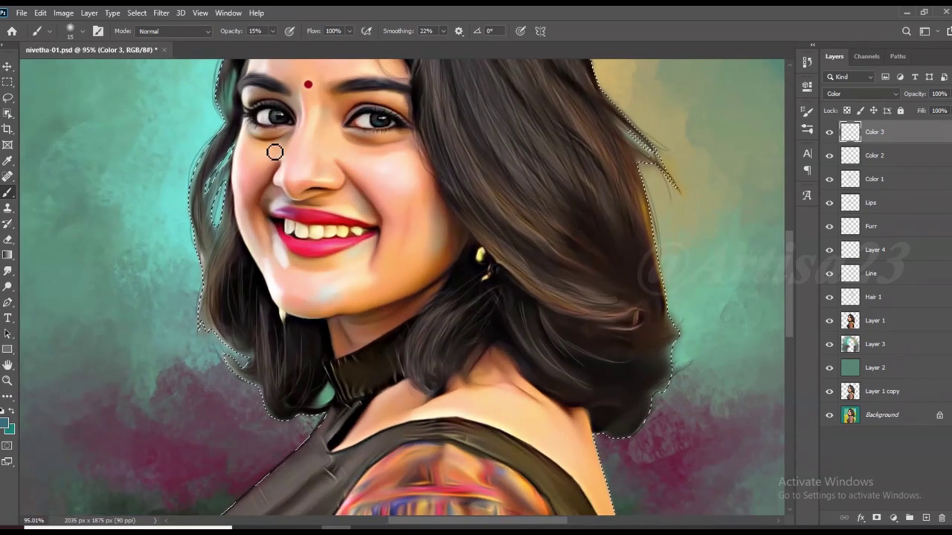
scroll(410, 112, down, 2)
scroll(408, 186, down, 1)
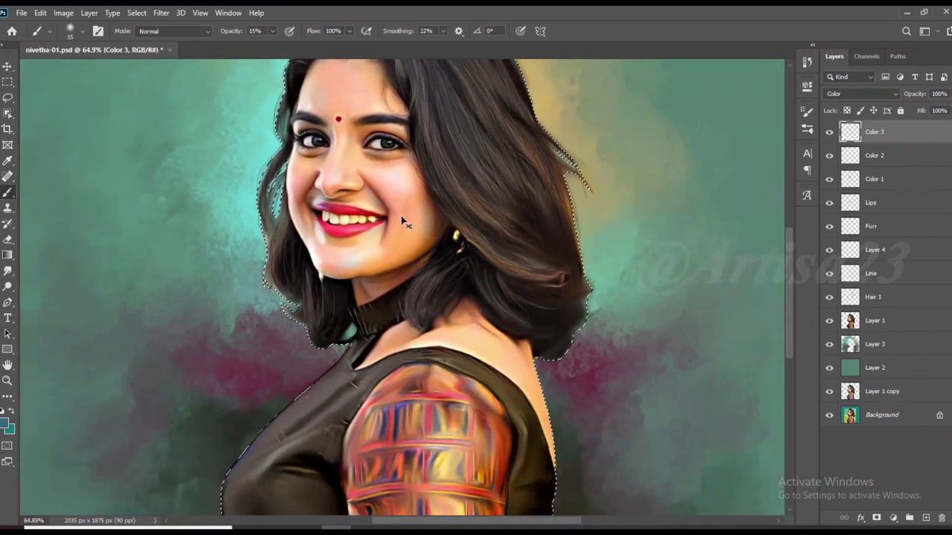
scroll(405, 230, up, 1)
key(bracketright)
key(bracketright)
key(bracketright)
scroll(476, 357, up, 1)
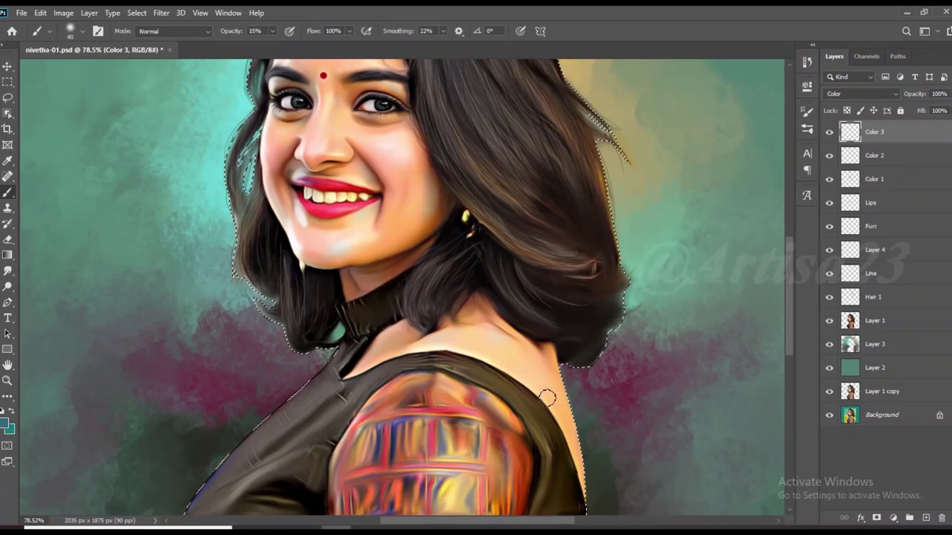
Blend the teal tints into the skin with an enlarged Smudge tool
key(r)
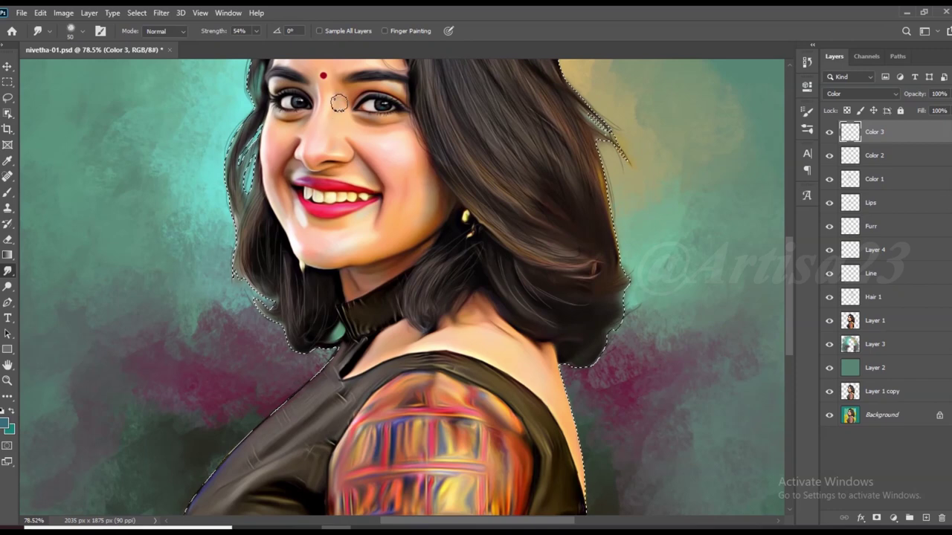
key(bracketright)
key(bracketright)
scroll(411, 256, down, 1)
scroll(411, 256, up, 2)
scroll(331, 128, down, 1)
Save the document and add a new empty layer named Light
key(ctrl+s)
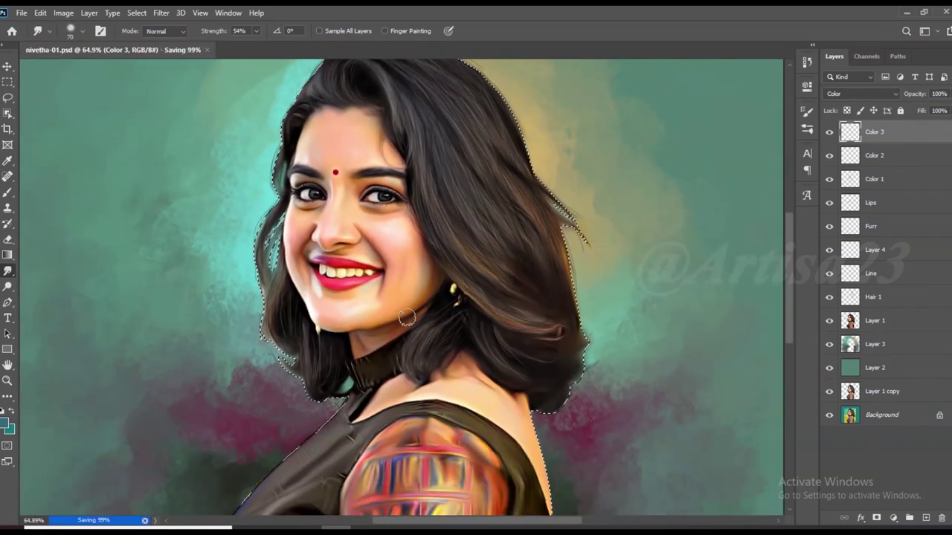
scroll(407, 318, up, 1)
key(ctrl+shift+alt+n)
text(Light)
key(Return)
Set white as the brush colour with 12% opacity
scroll(426, 239, down, 1)
scroll(426, 239, down, 1)
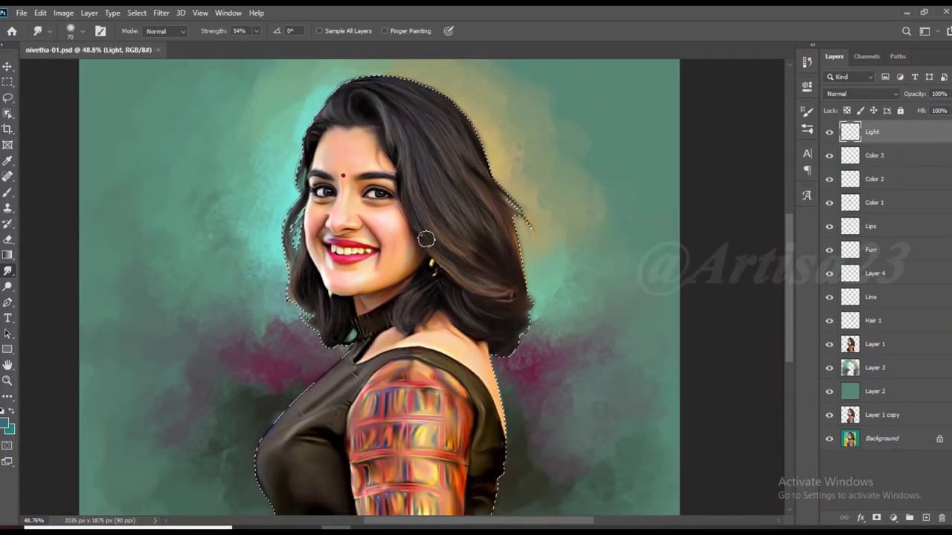
scroll(427, 239, up, 2)
key(b)
click(6, 423)
click(538, 98)
click(807, 93)
click(273, 31)
drag(272, 39, 270, 43)
Paint soft white highlights on the face with a size-25 brush and smudge them
scroll(279, 216, up, 2)
key(bracketright)
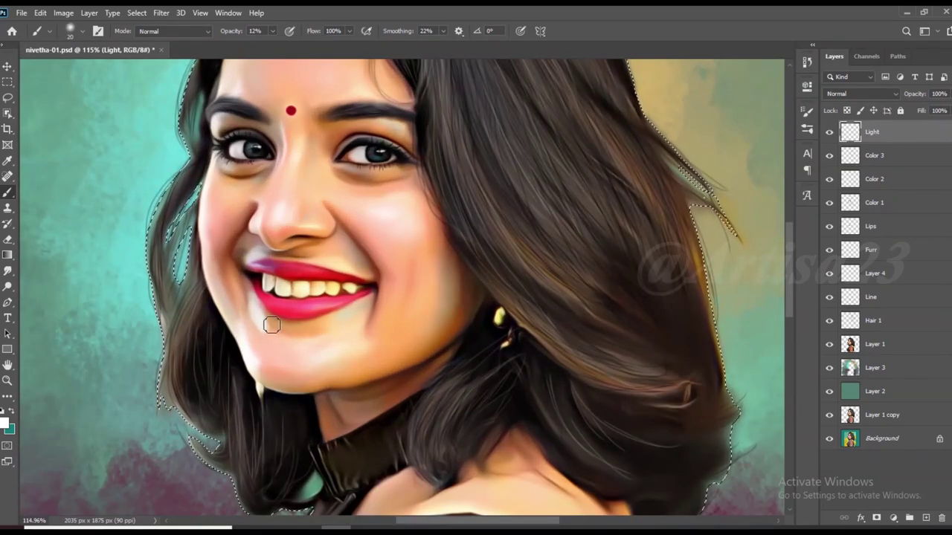
scroll(322, 312, up, 2)
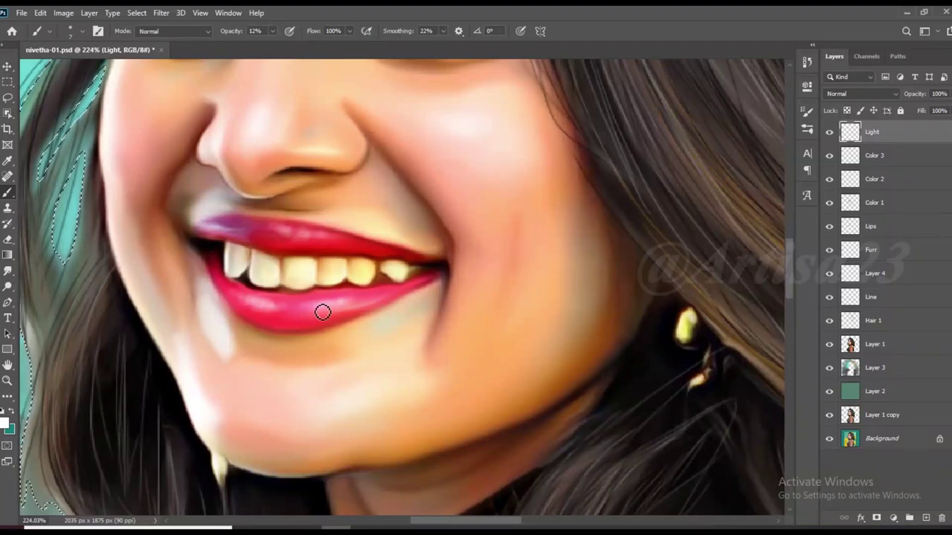
key(r)
scroll(327, 302, up, 1)
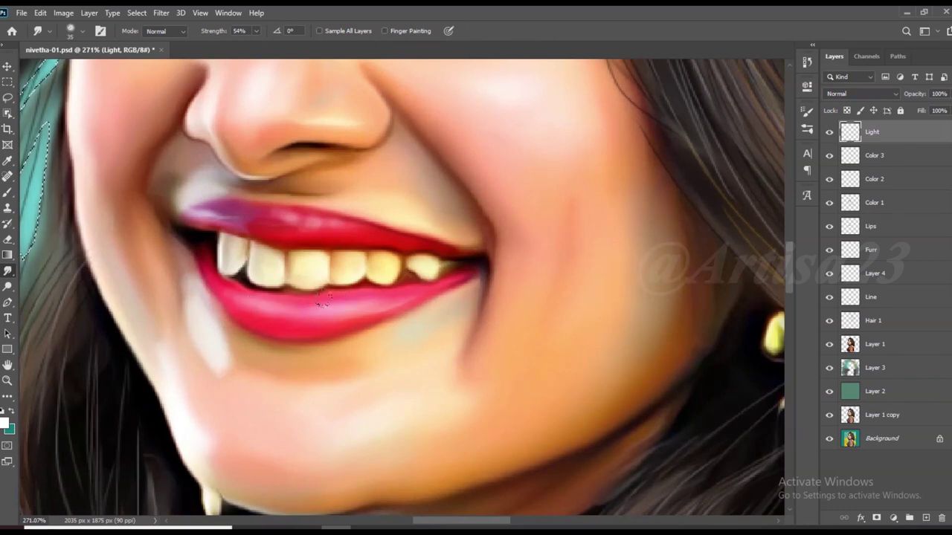
key(b)
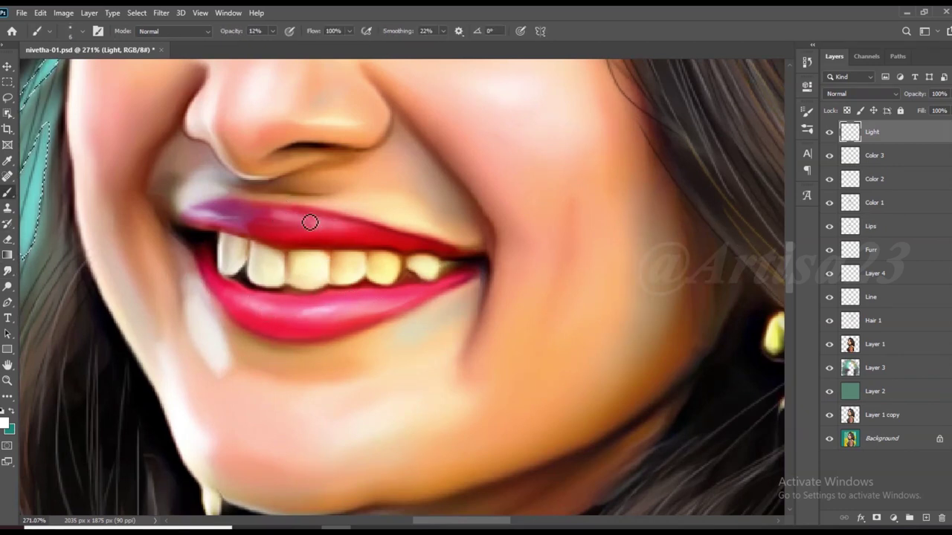
Smudge the lip highlight to blend it into the upper lip corner
key(r)
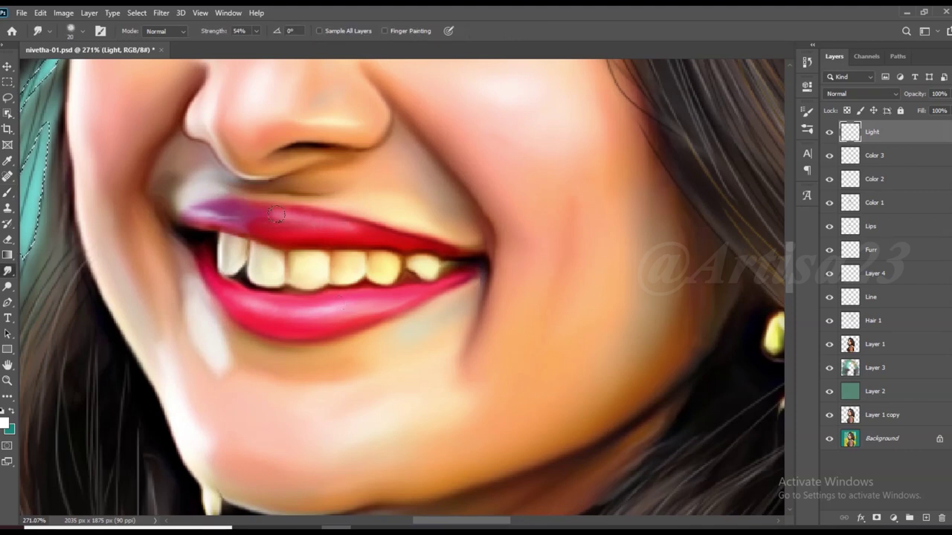
scroll(276, 215, down, 5)
scroll(245, 213, up, 3)
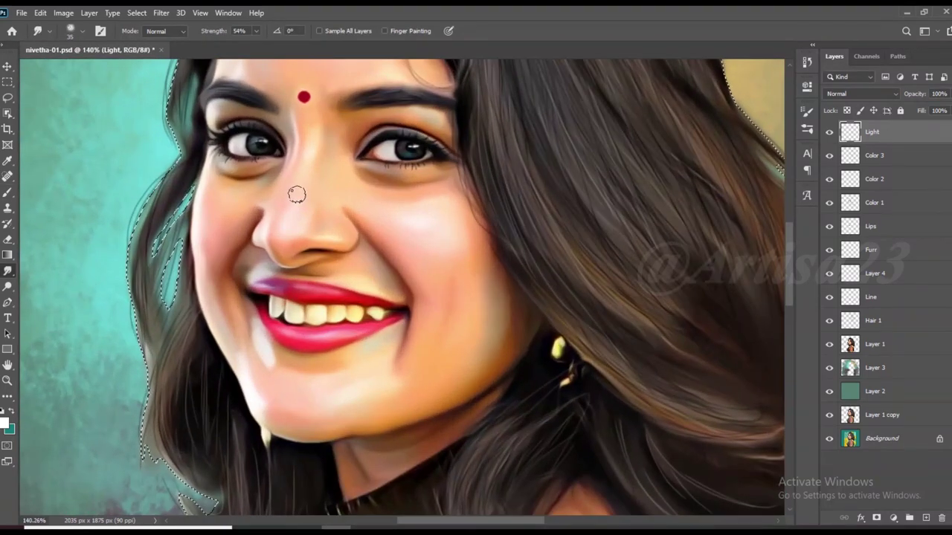
scroll(308, 159, down, 3)
scroll(393, 219, up, 3)
scroll(354, 197, down, 2)
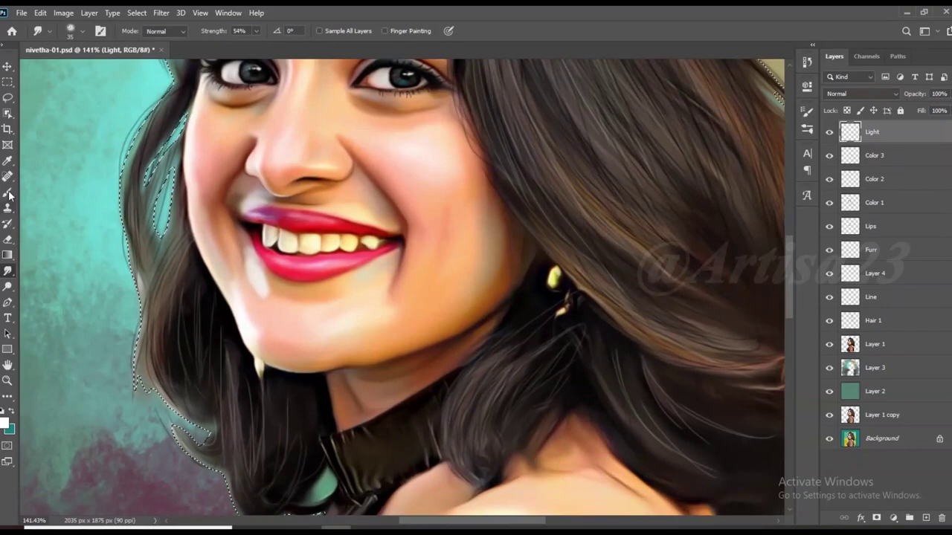
Sample the skin tone and paint it over the neck at 59% brush opacity
click(8, 193)
scroll(363, 313, up, 1)
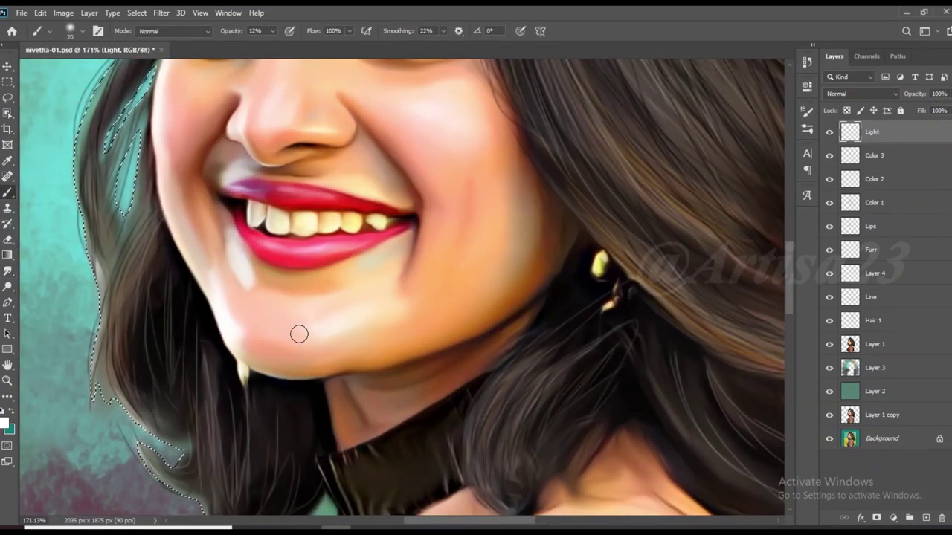
scroll(298, 333, down, 2)
scroll(320, 245, up, 3)
scroll(216, 146, down, 3)
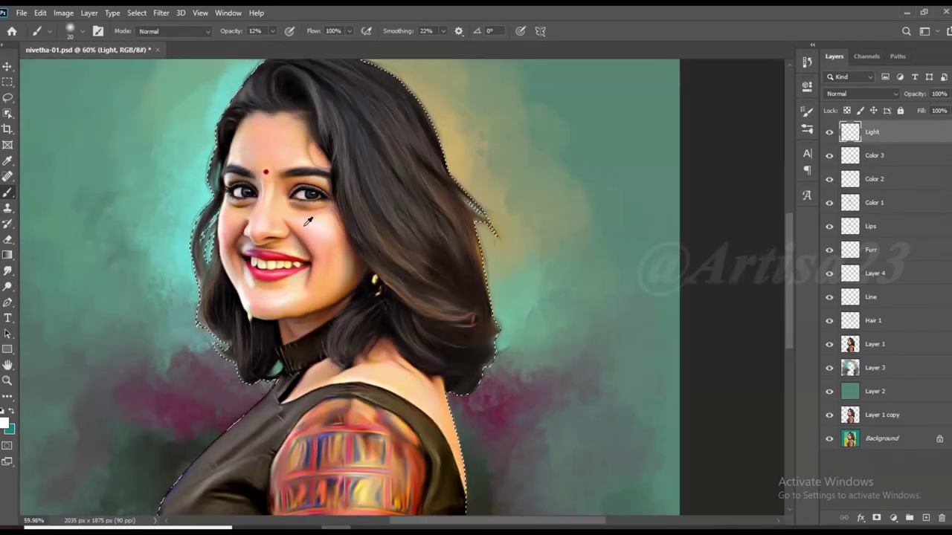
scroll(320, 342, up, 2)
scroll(320, 344, up, 2)
scroll(359, 350, up, 1)
alt+click(359, 349)
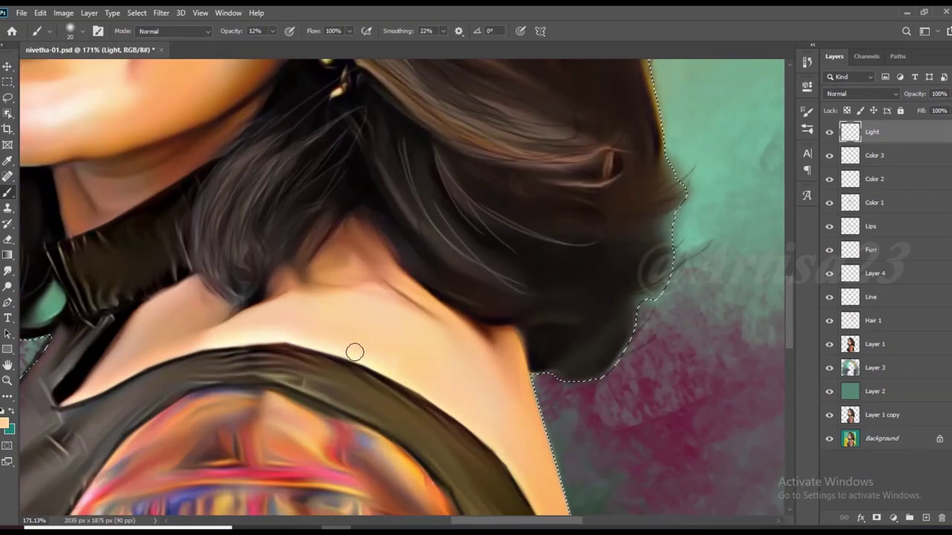
key(5)
key(9)
scroll(244, 313, up, 2)
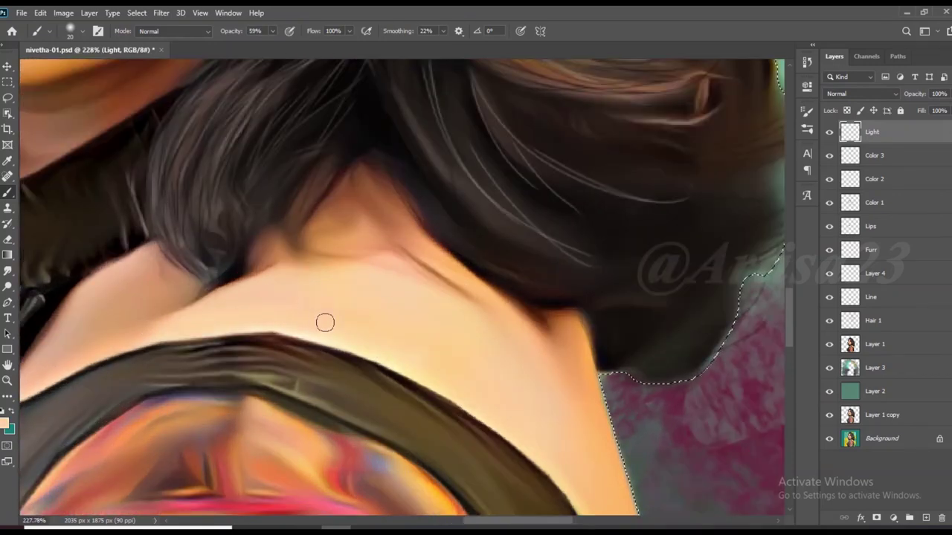
scroll(355, 295, down, 2)
scroll(355, 295, down, 3)
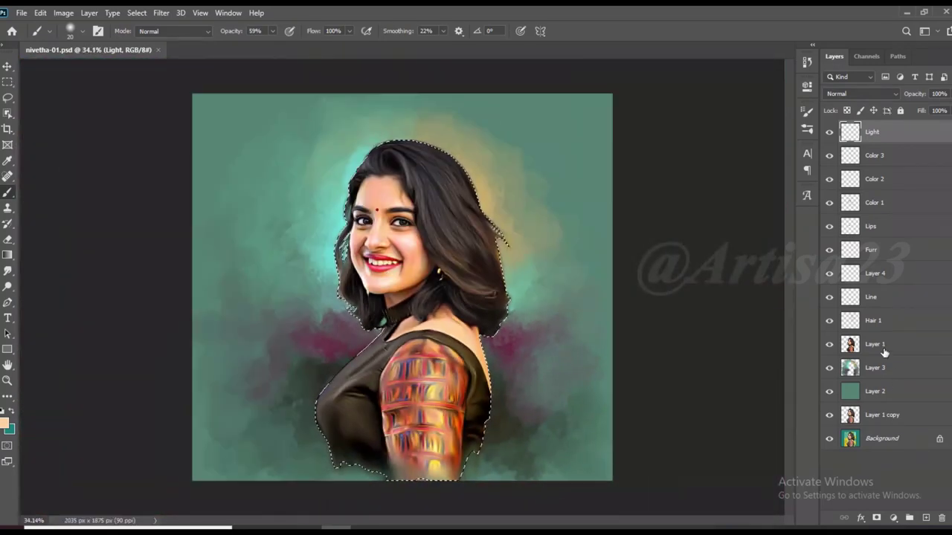
Smudge the patterned sleeve and shoulder edges on Layer 1 to soften the stripes
click(875, 344)
scroll(371, 281, up, 2)
key(r)
scroll(370, 281, up, 1)
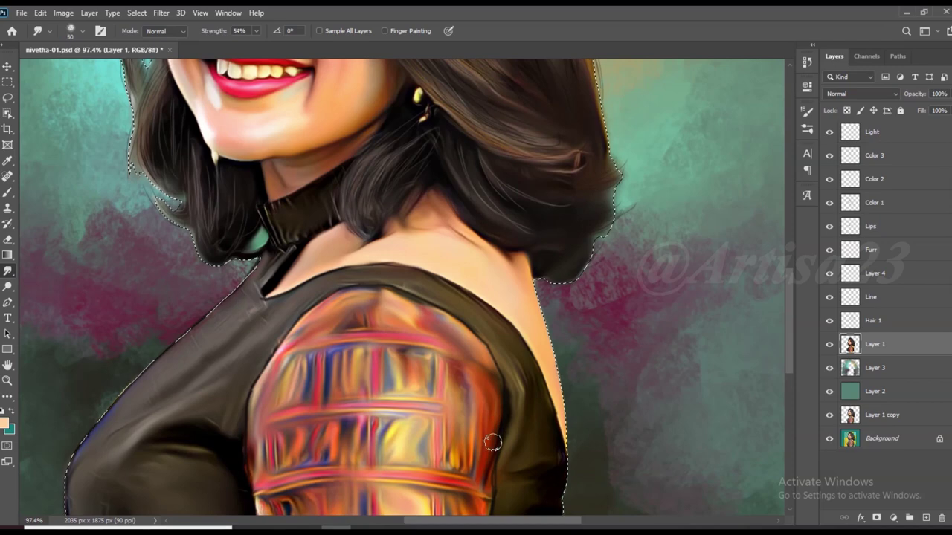
scroll(319, 434, down, 2)
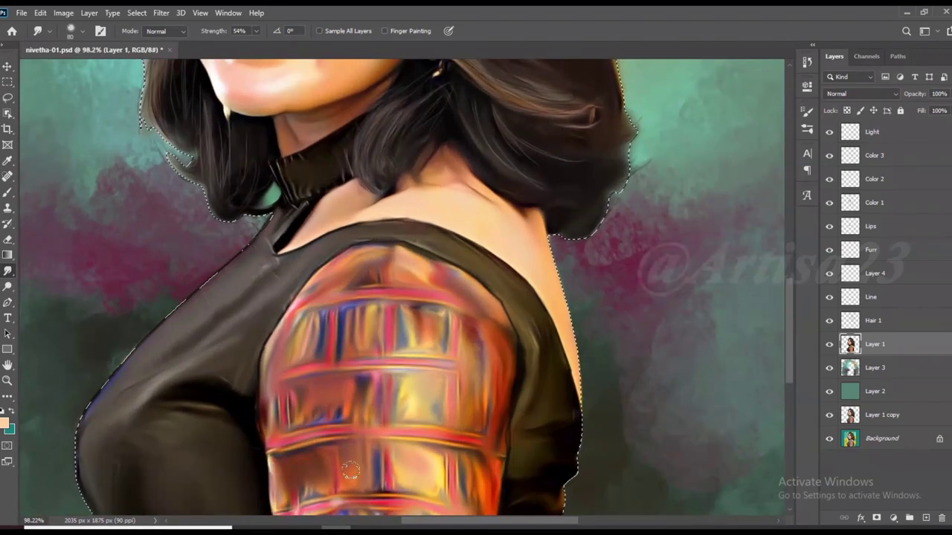
scroll(381, 402, down, 1)
scroll(446, 394, down, 3)
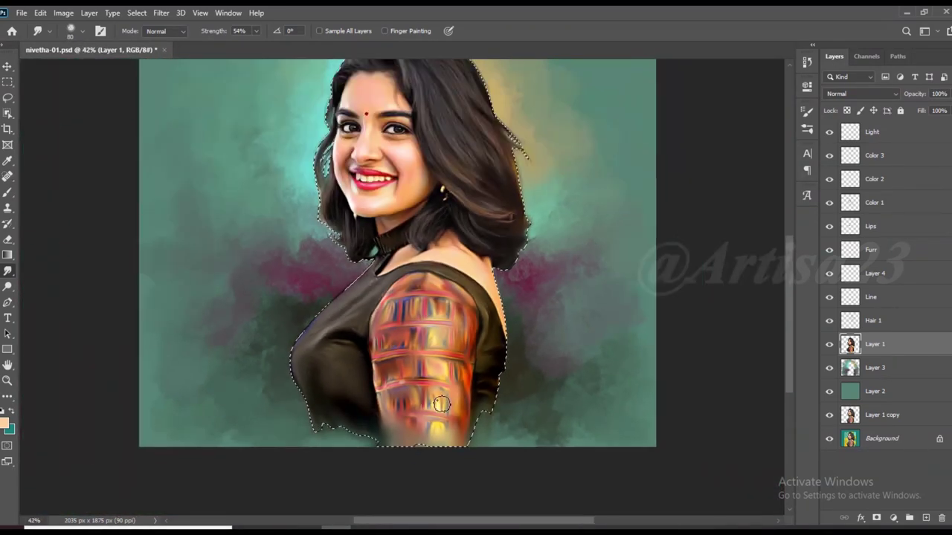
scroll(409, 379, up, 1)
scroll(365, 367, down, 2)
scroll(454, 312, up, 2)
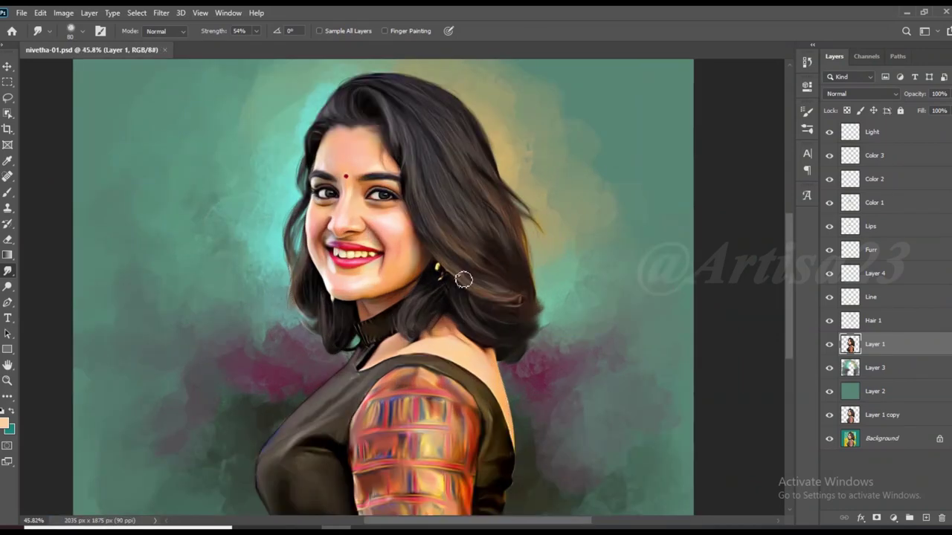
scroll(454, 313, down, 1)
scroll(454, 312, down, 1)
Switch to the Move tool and review the completed portrait
click(7, 67)
scroll(570, 201, down, 1)
scroll(561, 230, down, 1)
scroll(552, 257, up, 1)
scroll(554, 252, up, 1)
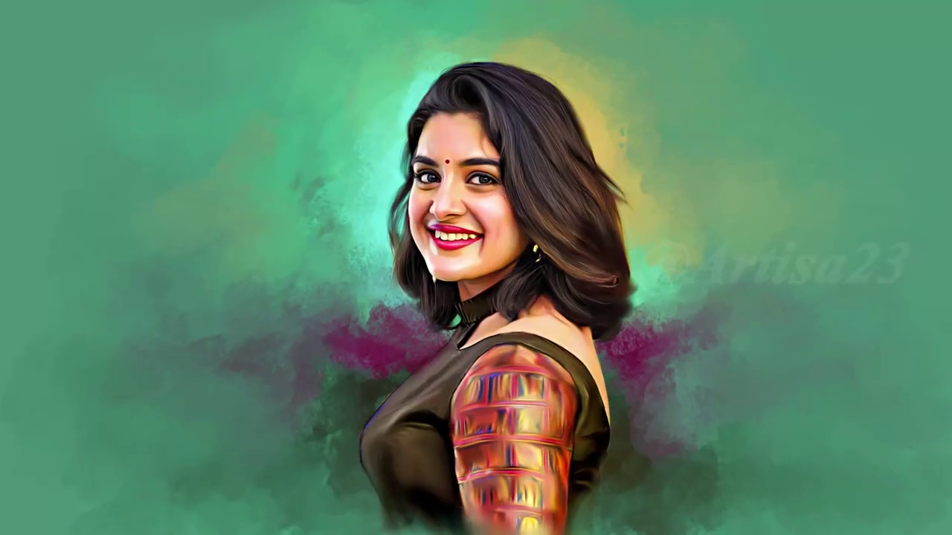